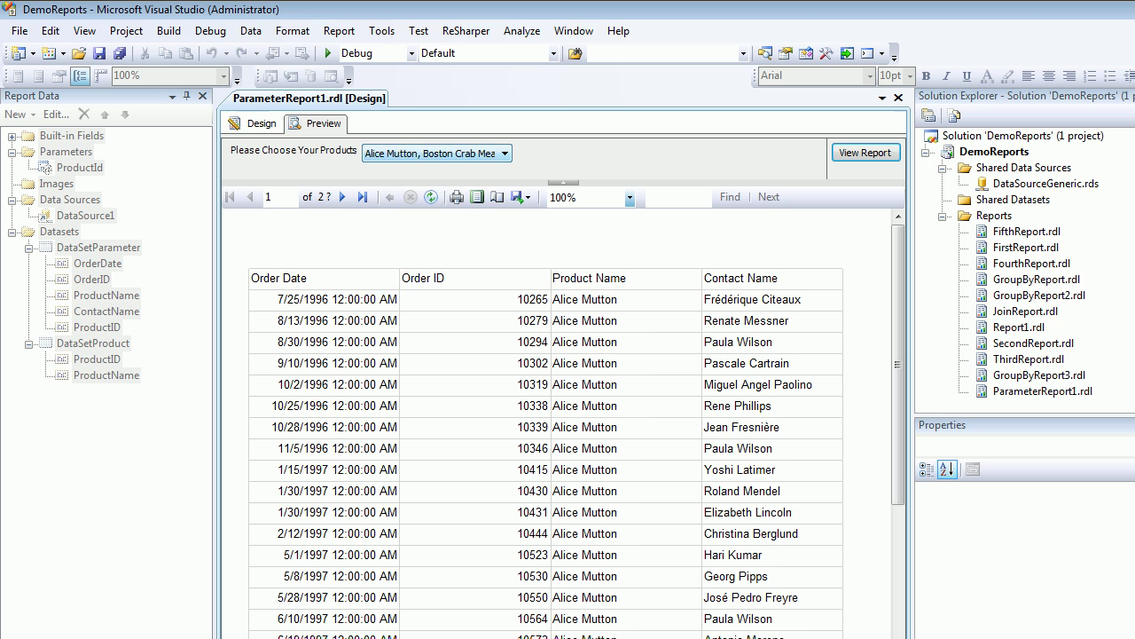
# Step: Review the product parameter choices and the order rows in the ParameterReport1 preview, and close the report
pyautogui.click(505, 153)
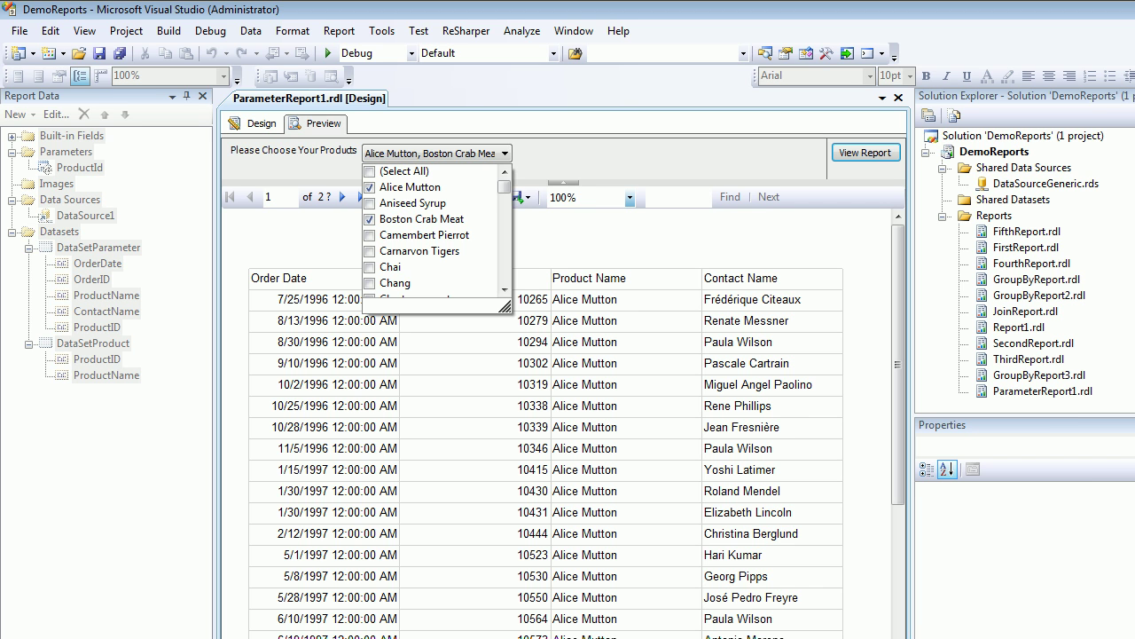
pyautogui.press('Escape')
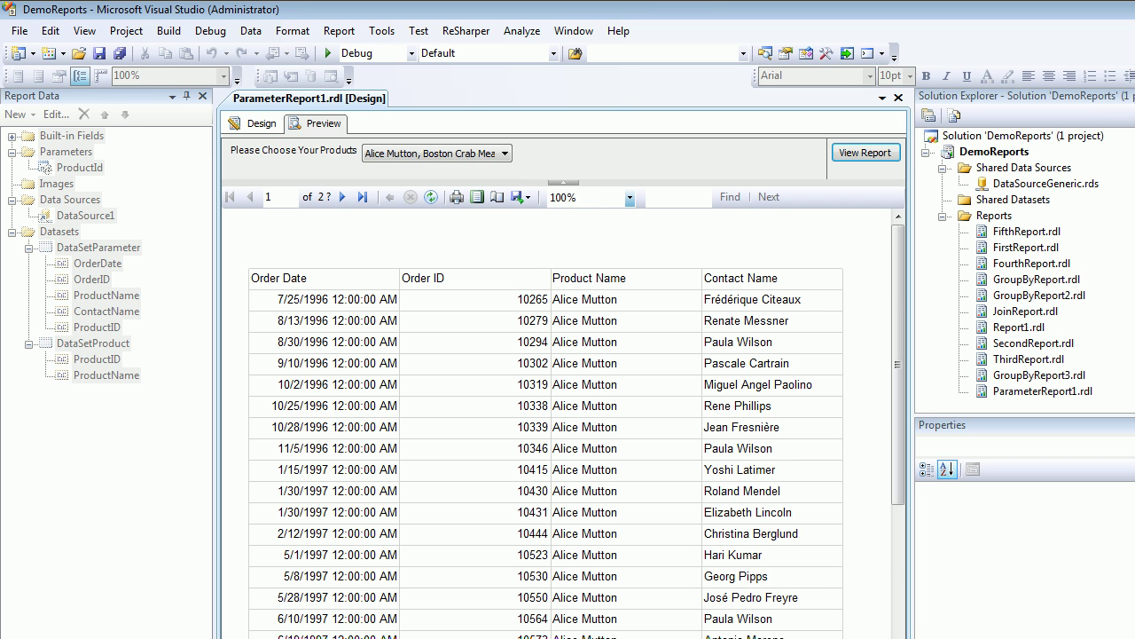
pyautogui.scroll(-3, 559, 425)
pyautogui.scroll(3, 559, 425)
pyautogui.click(898, 98)
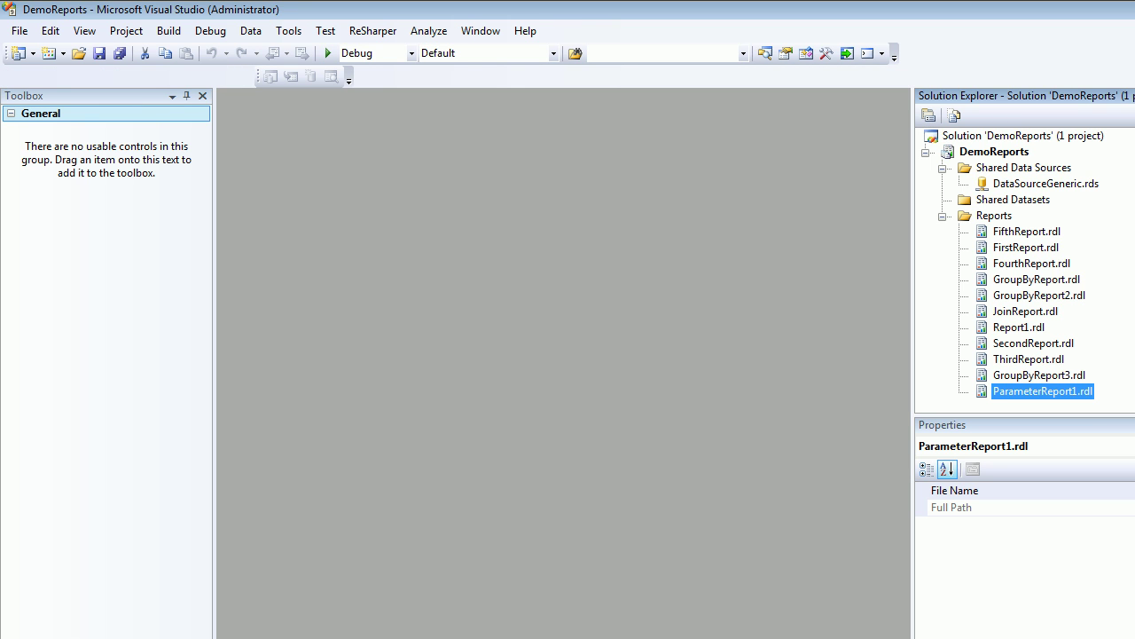
# Step: Add a new empty report named ParameterBasedReport4.rdl to the project's Reports folder
pyautogui.moveTo(913, 222); pyautogui.dragTo(788, 222)
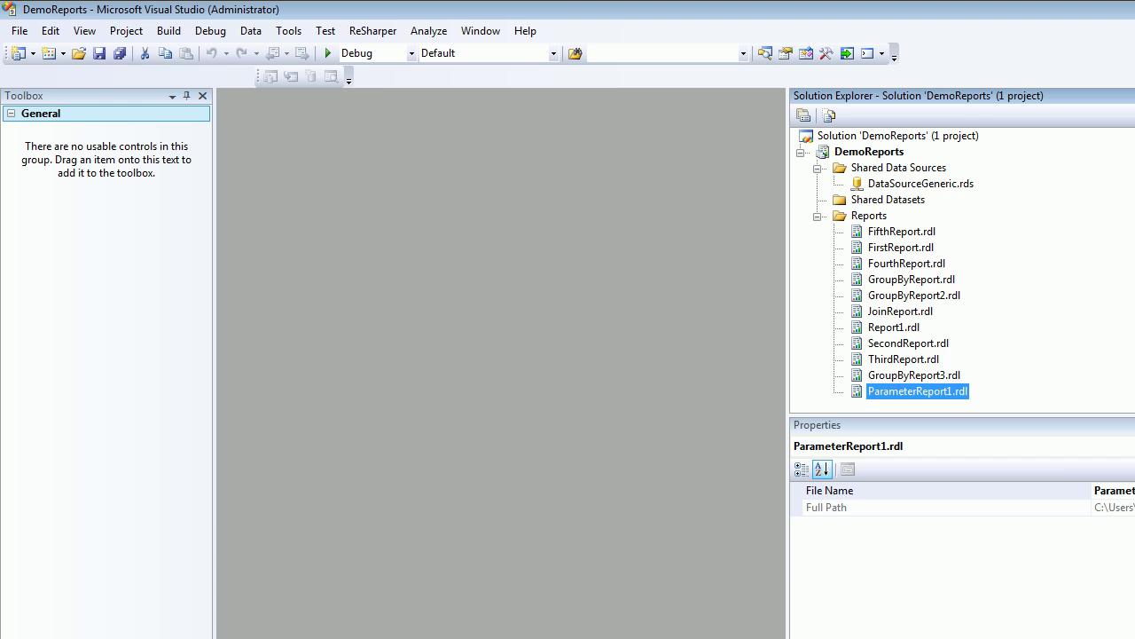
pyautogui.rightClick(856, 219)
pyautogui.moveTo(902, 251)
pyautogui.click(1047, 251)
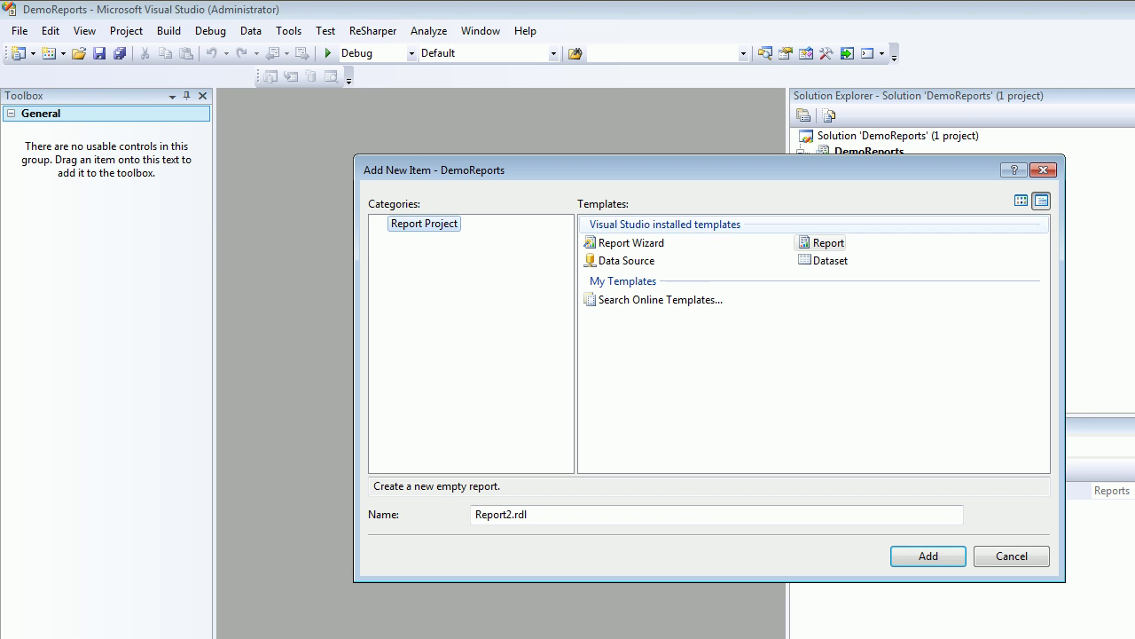
pyautogui.click(513, 514)
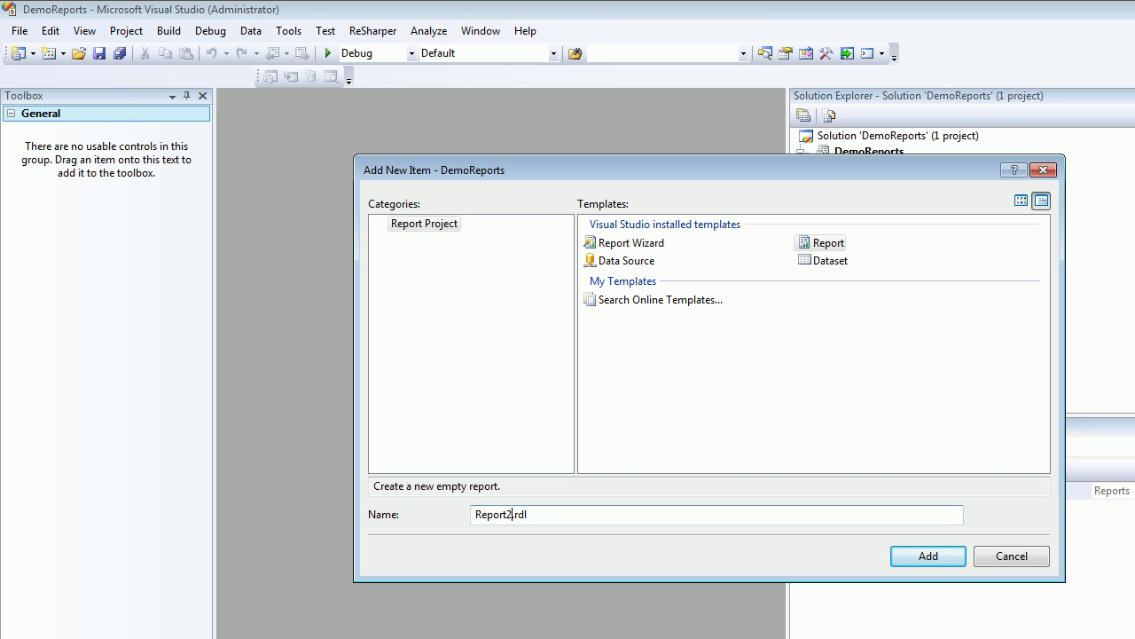
pyautogui.press('BackSpace')
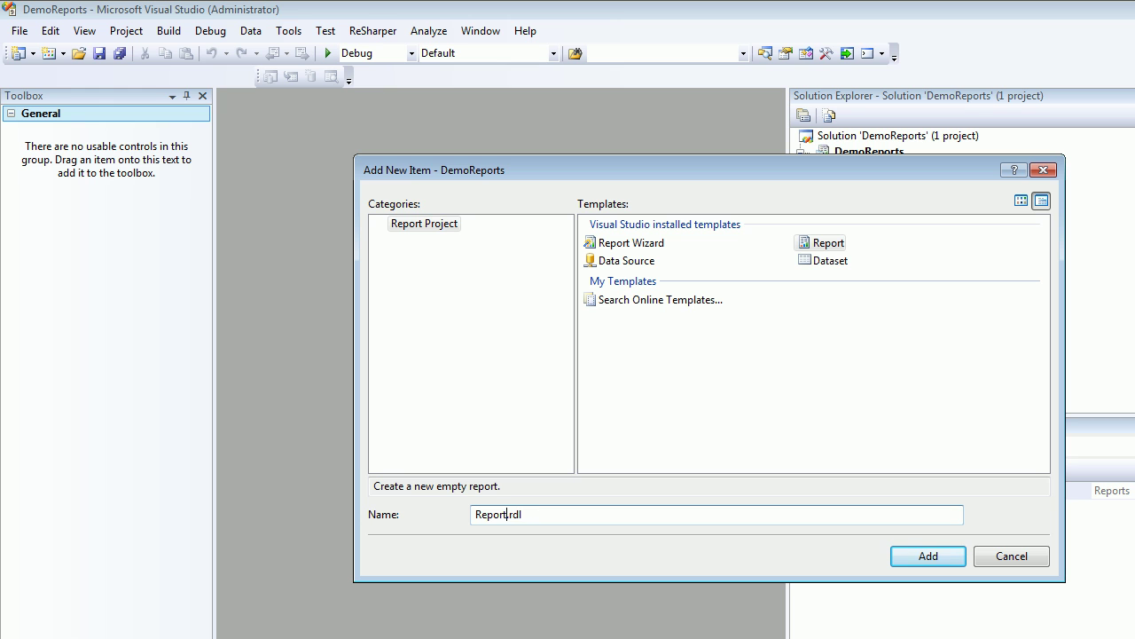
pyautogui.write('4')
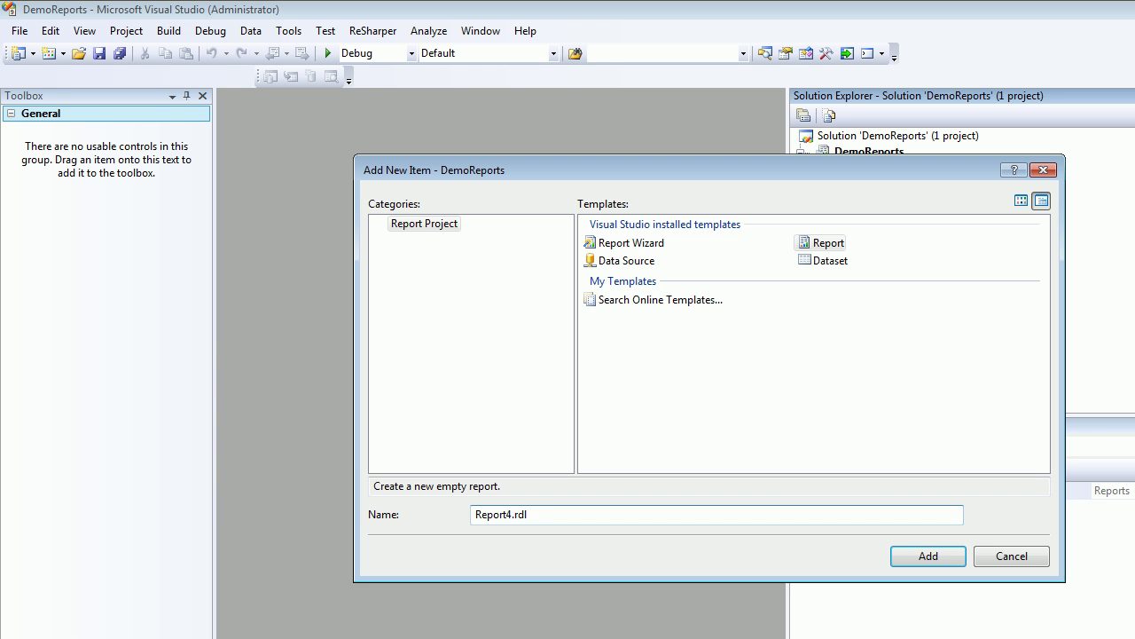
pyautogui.write('ParameterBased')
pyautogui.press('Return')
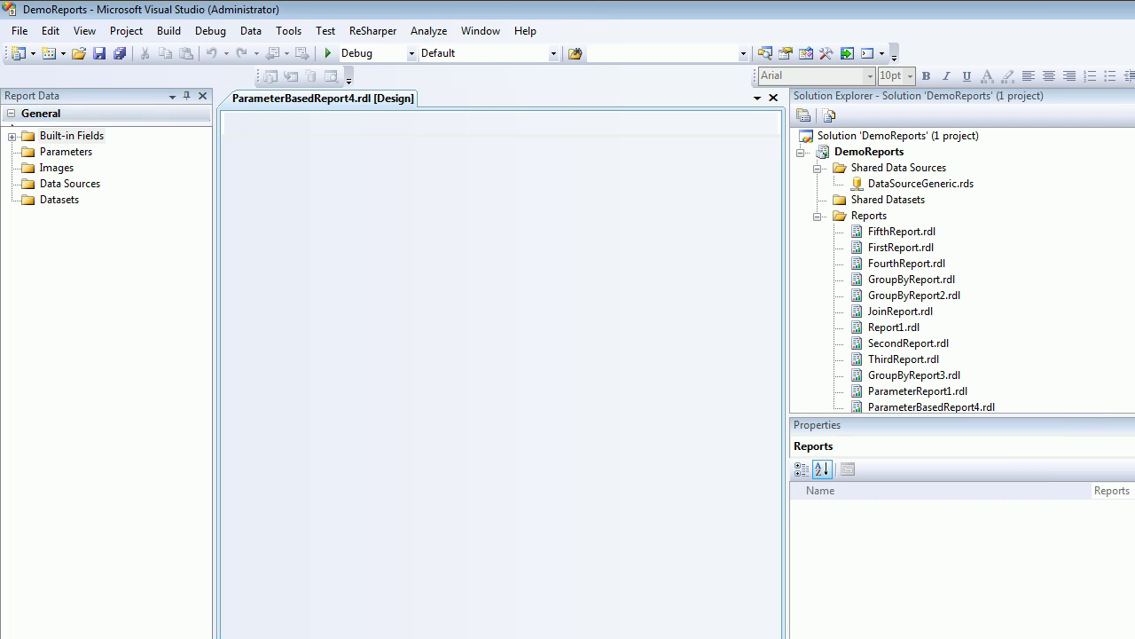
# Step: Add a dataset named DataSetParameter to the report and set it as embedded in the report
pyautogui.click(67, 199)
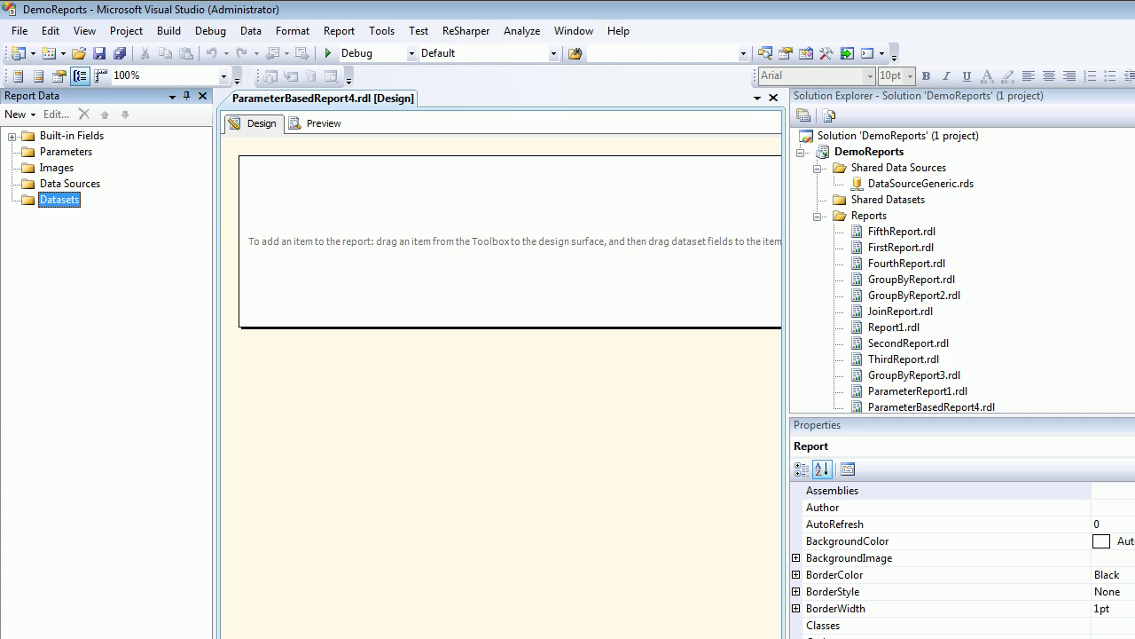
pyautogui.rightClick(71, 200)
pyautogui.click(117, 210)
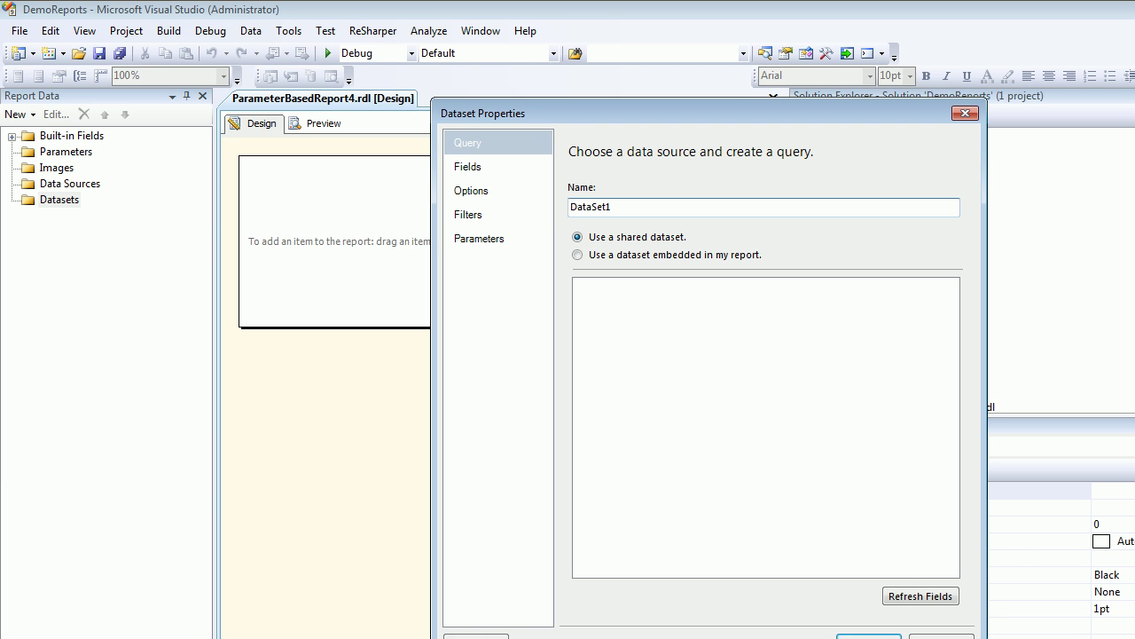
pyautogui.press('BackSpace')
pyautogui.write('Parameter')
pyautogui.click(579, 254)
# Step: Create a data source for the dataset that uses the shared data source reference DataSourceGeneric
pyautogui.click(846, 306)
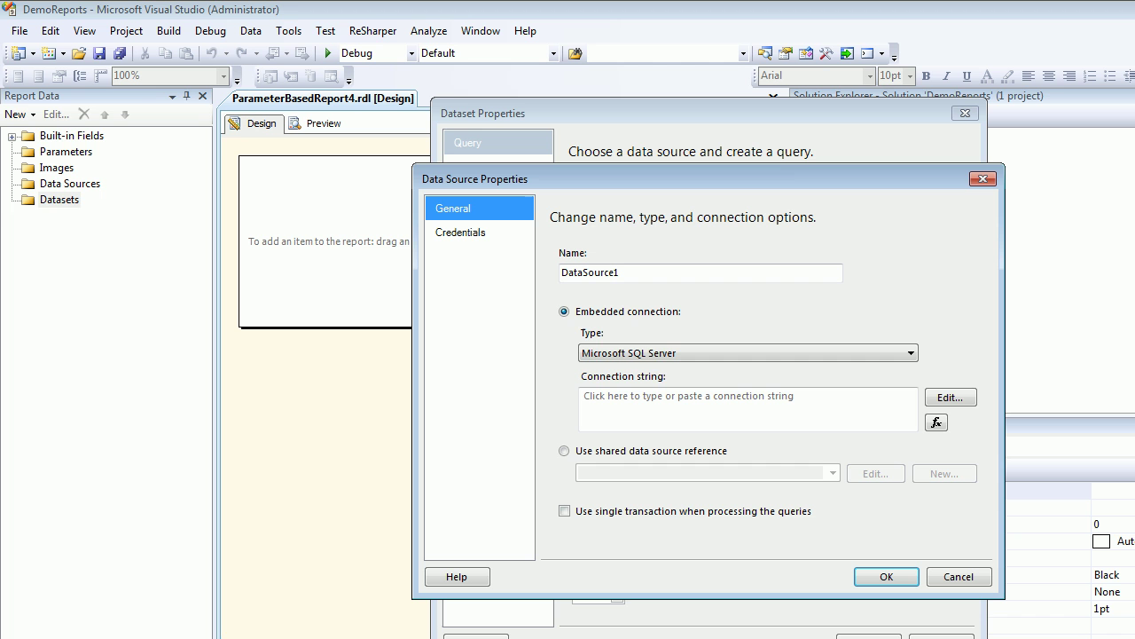
pyautogui.click(564, 451)
pyautogui.click(833, 472)
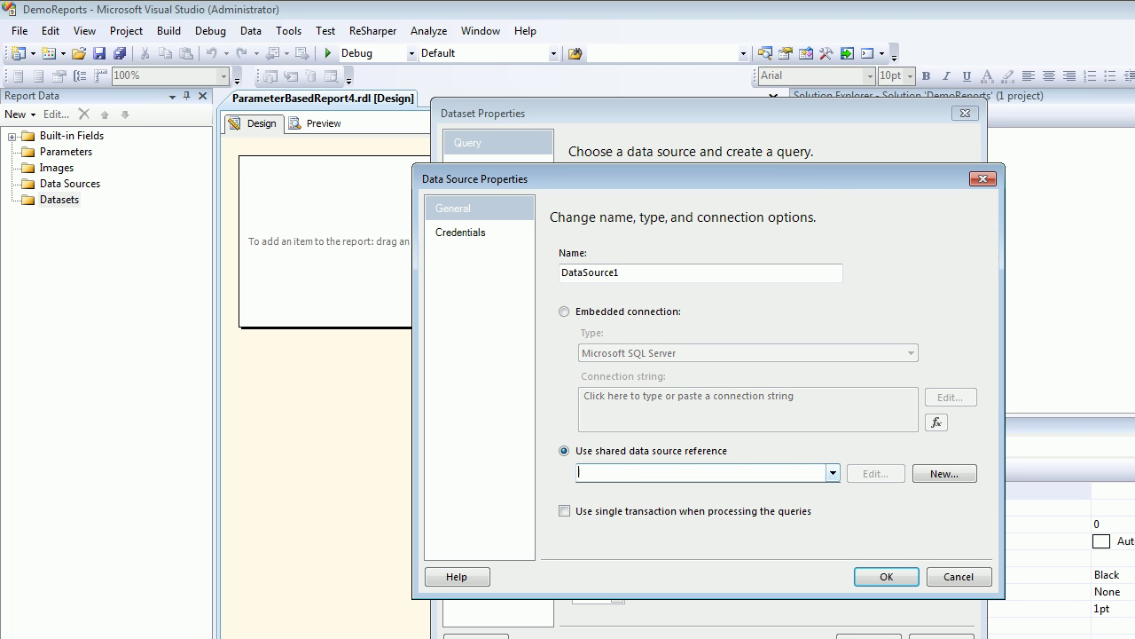
pyautogui.click(692, 489)
pyautogui.click(887, 576)
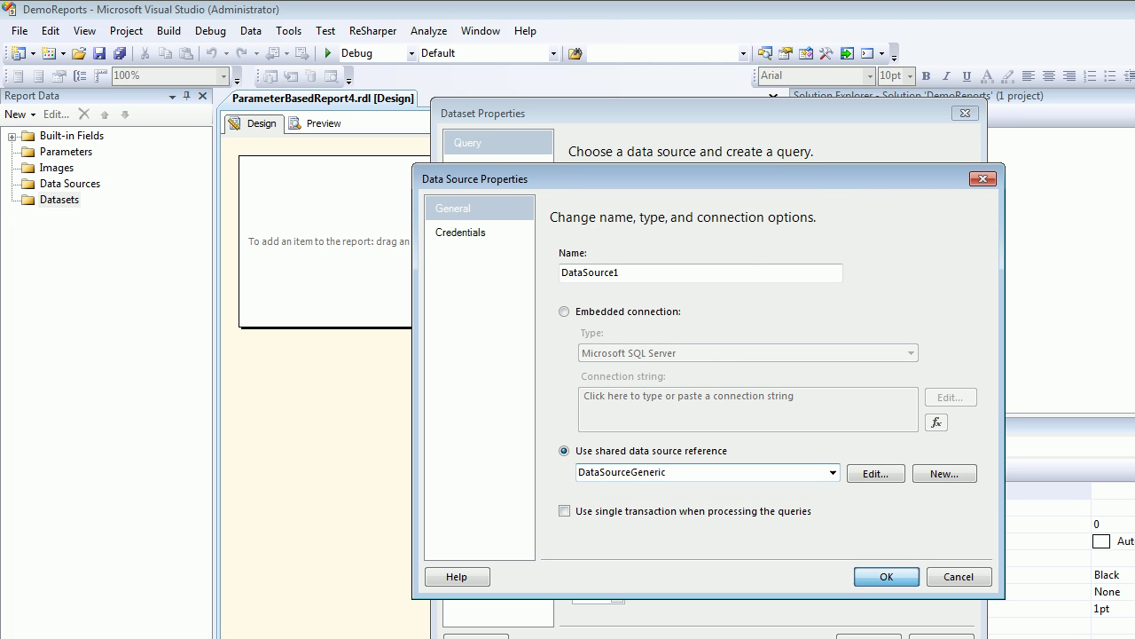
# Step: Open the Query Designer for the dataset and add the Customers, Order Details, Orders and Products tables
pyautogui.moveTo(736, 113); pyautogui.dragTo(471, 75)
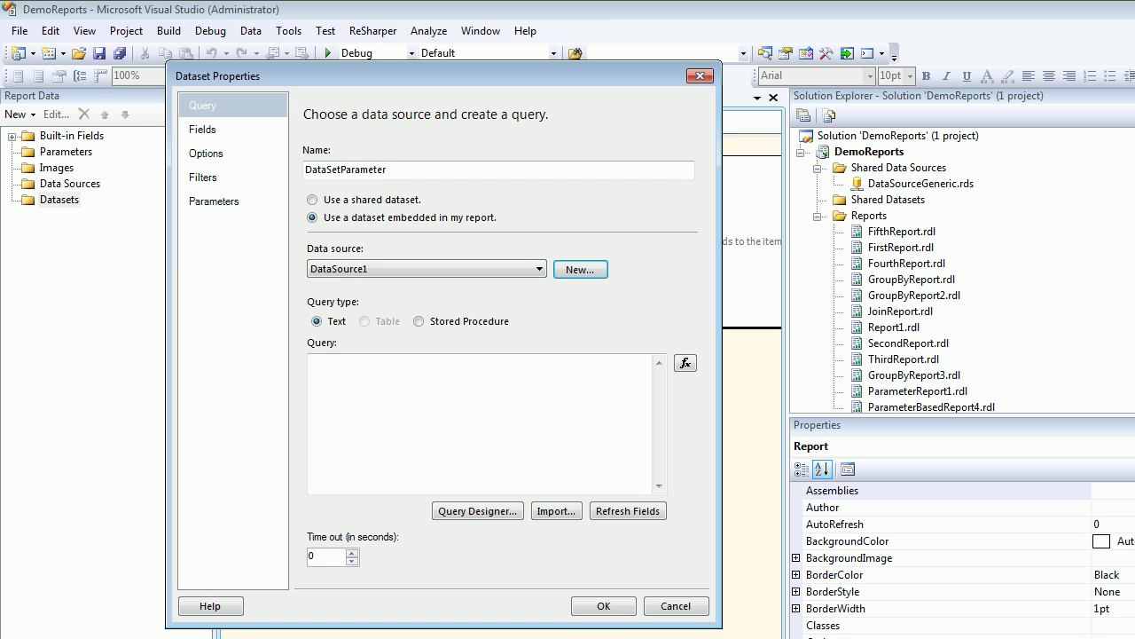
pyautogui.click(470, 412)
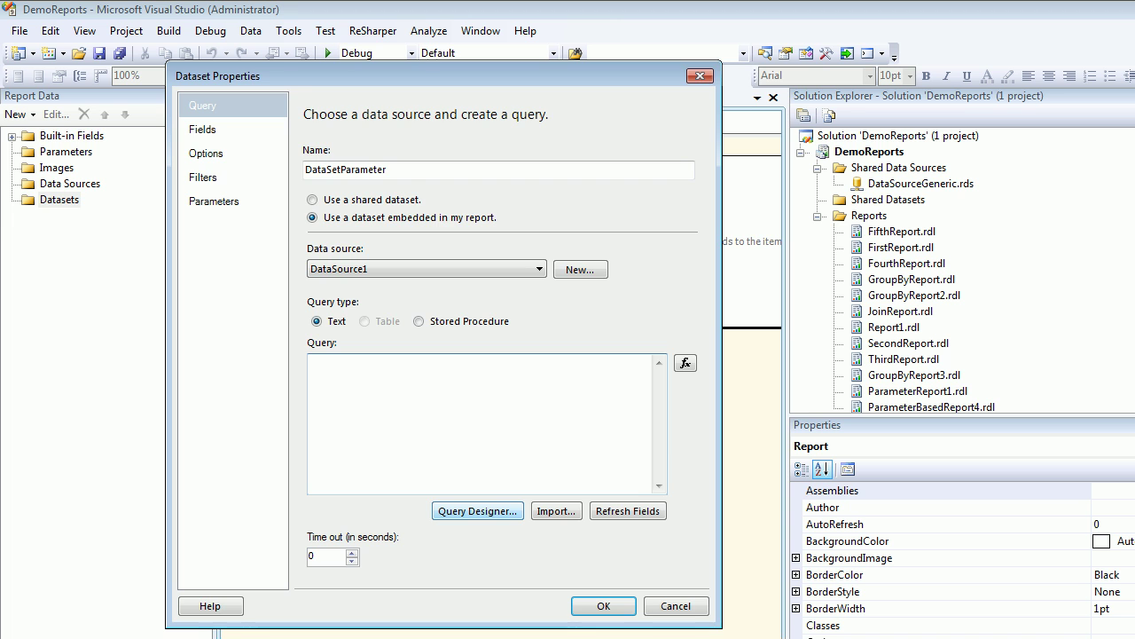
pyautogui.click(477, 511)
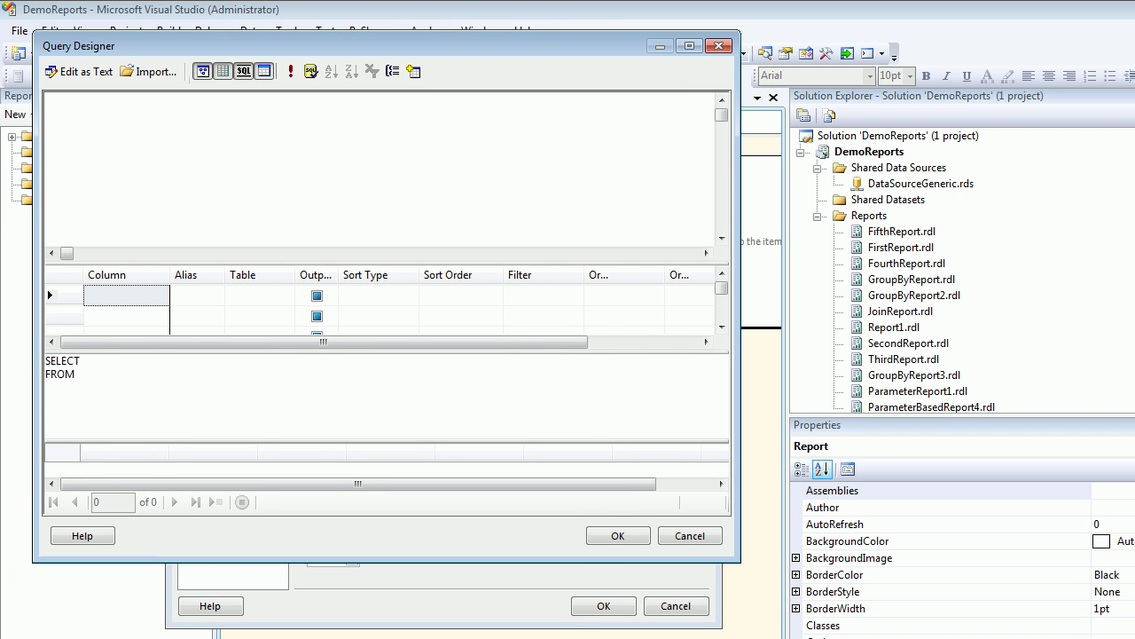
pyautogui.moveTo(739, 562); pyautogui.dragTo(933, 636)
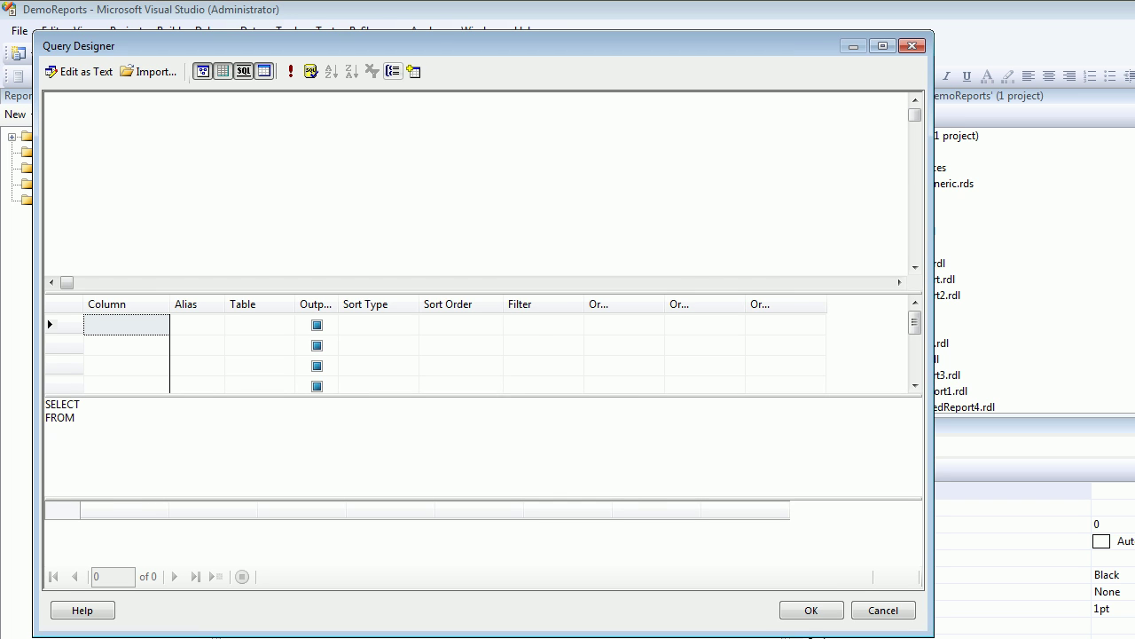
pyautogui.click(413, 71)
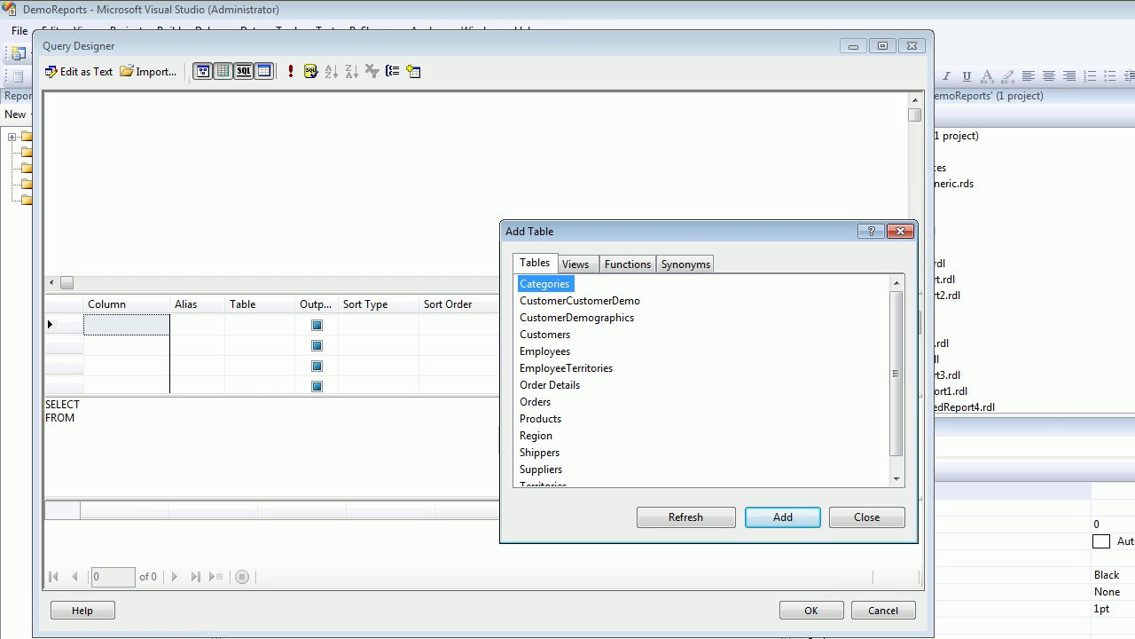
pyautogui.press('o')
pyautogui.press('o')
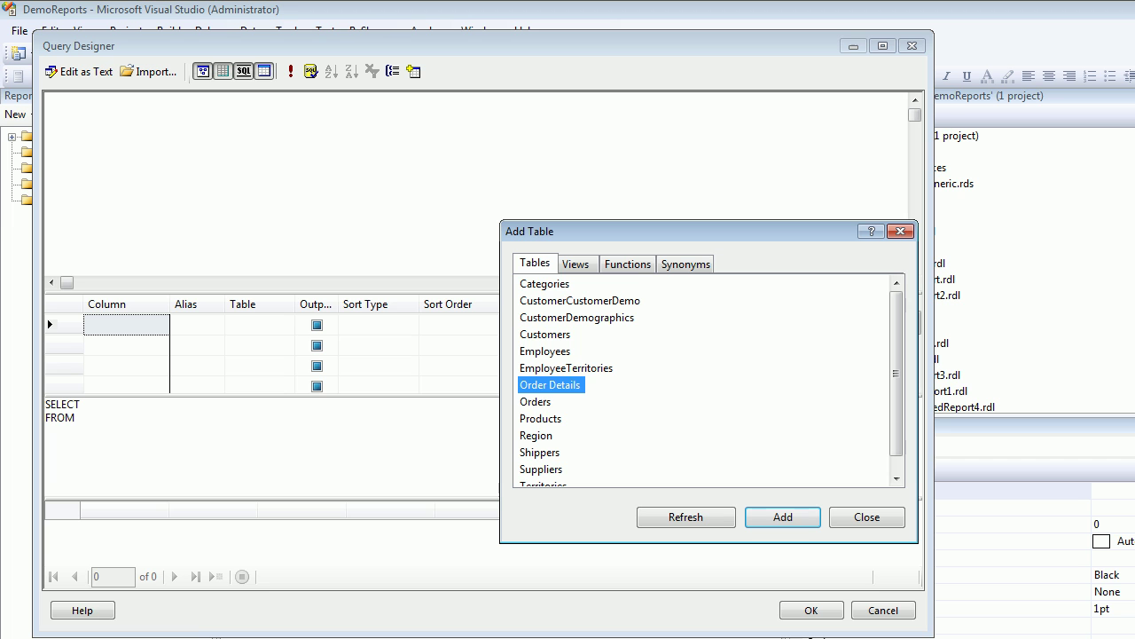
pyautogui.keyDown('ctrl'); pyautogui.click(550, 385); pyautogui.keyUp('ctrl')
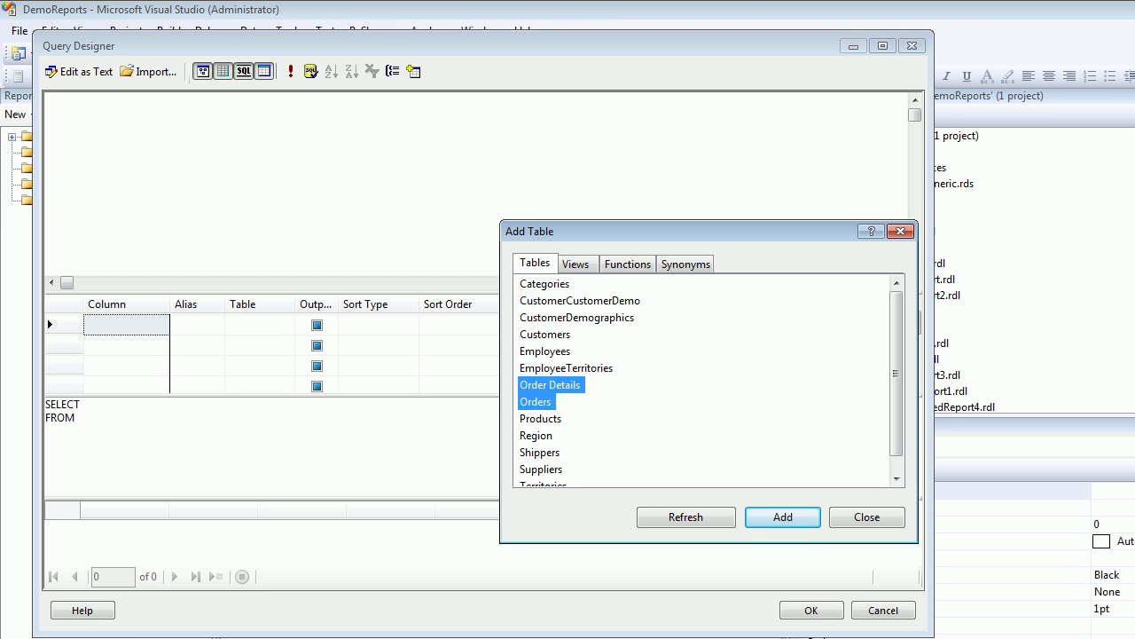
pyautogui.keyDown('ctrl'); pyautogui.click(545, 334); pyautogui.keyUp('ctrl')
pyautogui.keyDown('ctrl'); pyautogui.click(541, 419); pyautogui.keyUp('ctrl')
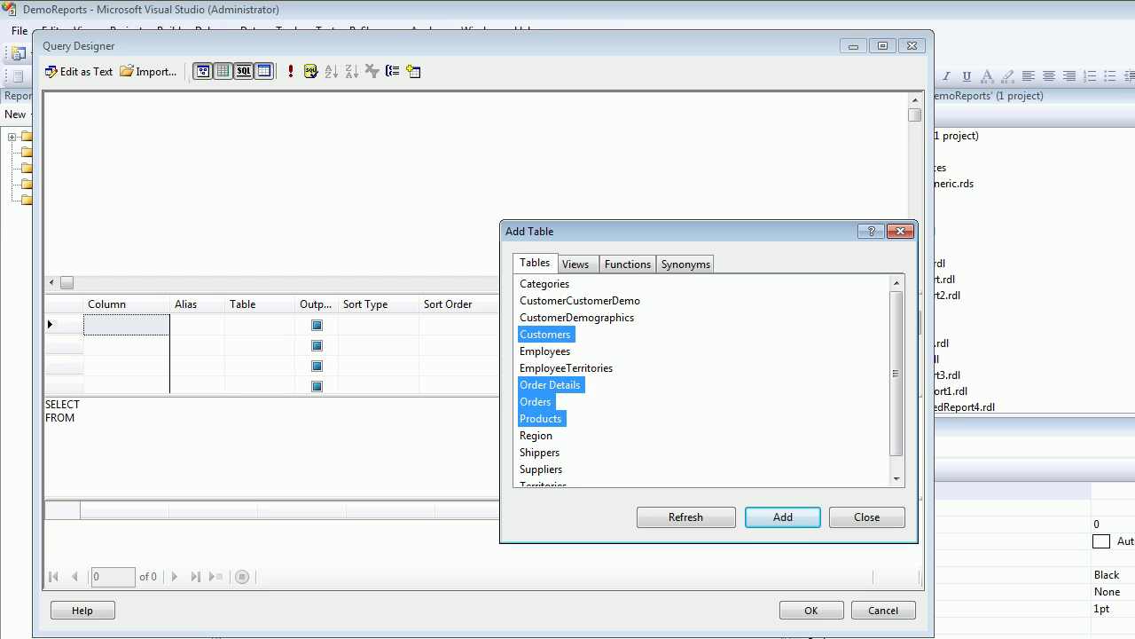
pyautogui.click(783, 518)
pyautogui.click(866, 517)
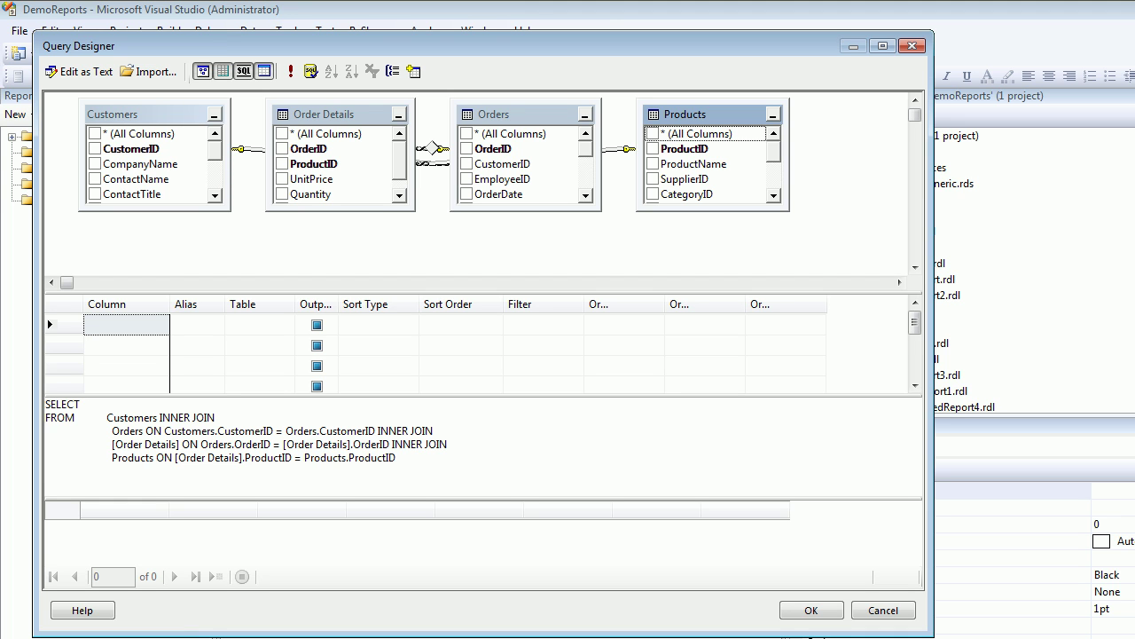
# Step: Output OrderDate and OrderID from Orders, ProductName from Products and ContactName from Customers, and accept the query
pyautogui.click(466, 194)
pyautogui.click(465, 148)
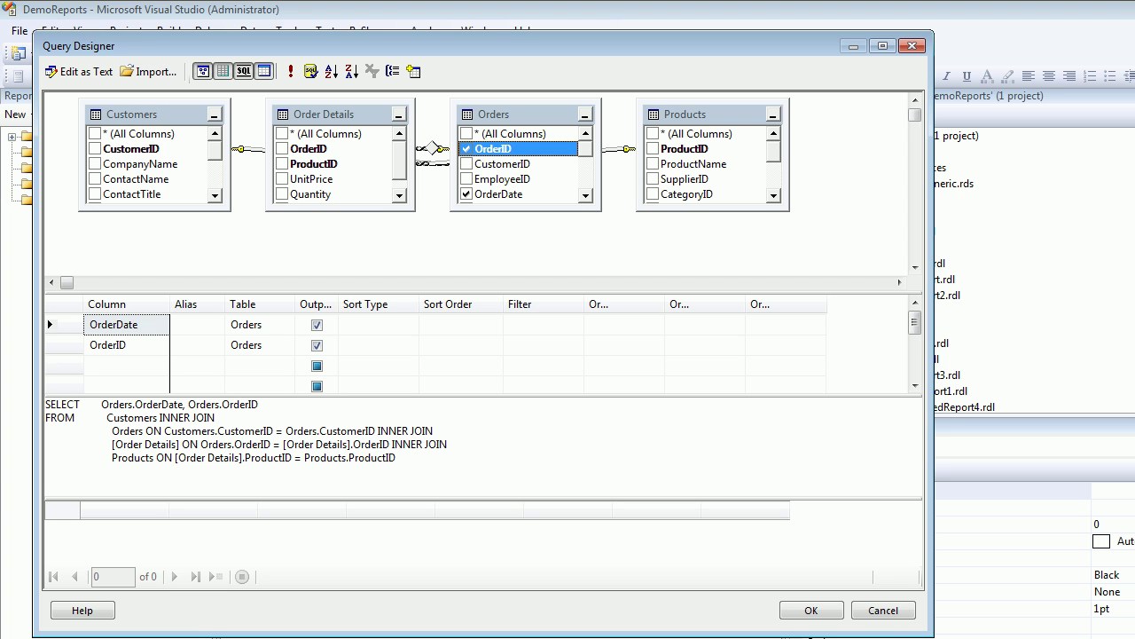
pyautogui.click(653, 164)
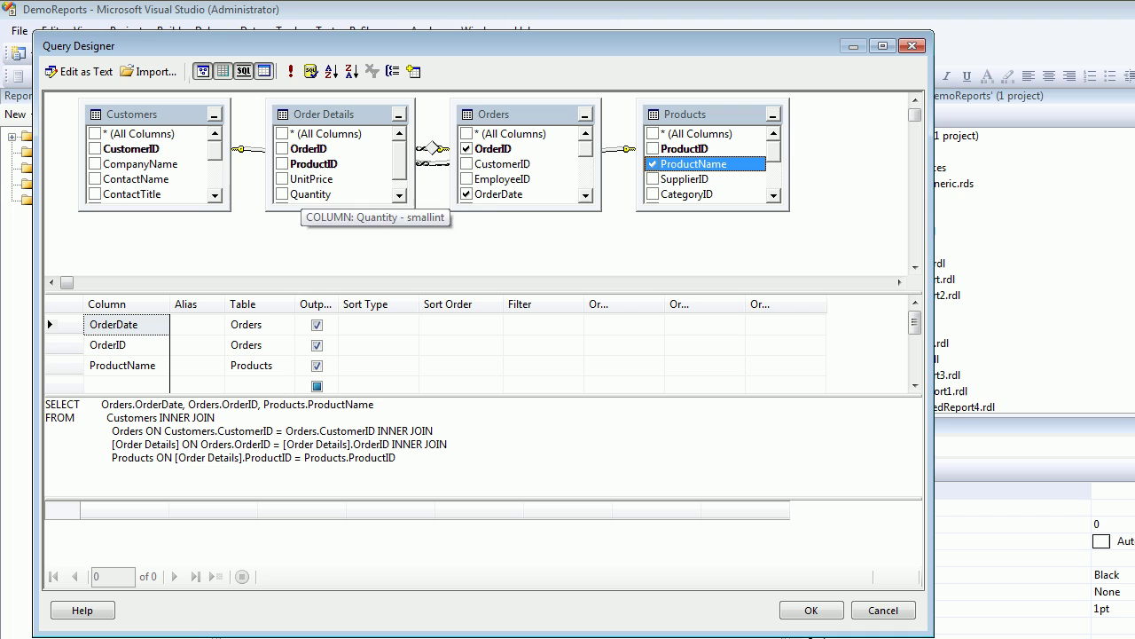
pyautogui.click(94, 178)
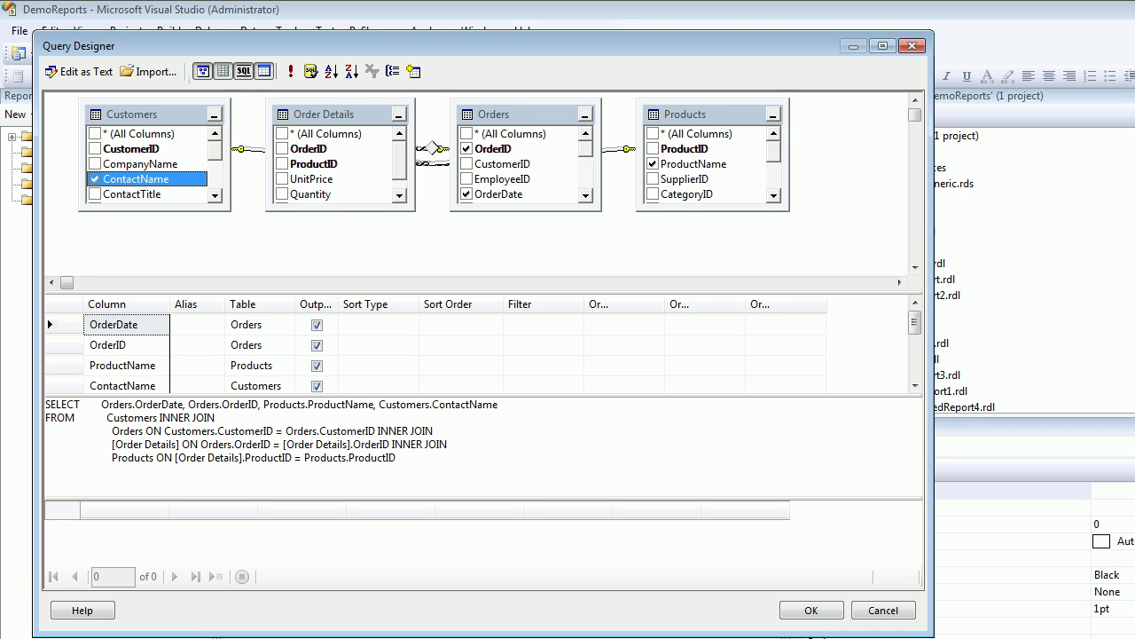
pyautogui.click(397, 457)
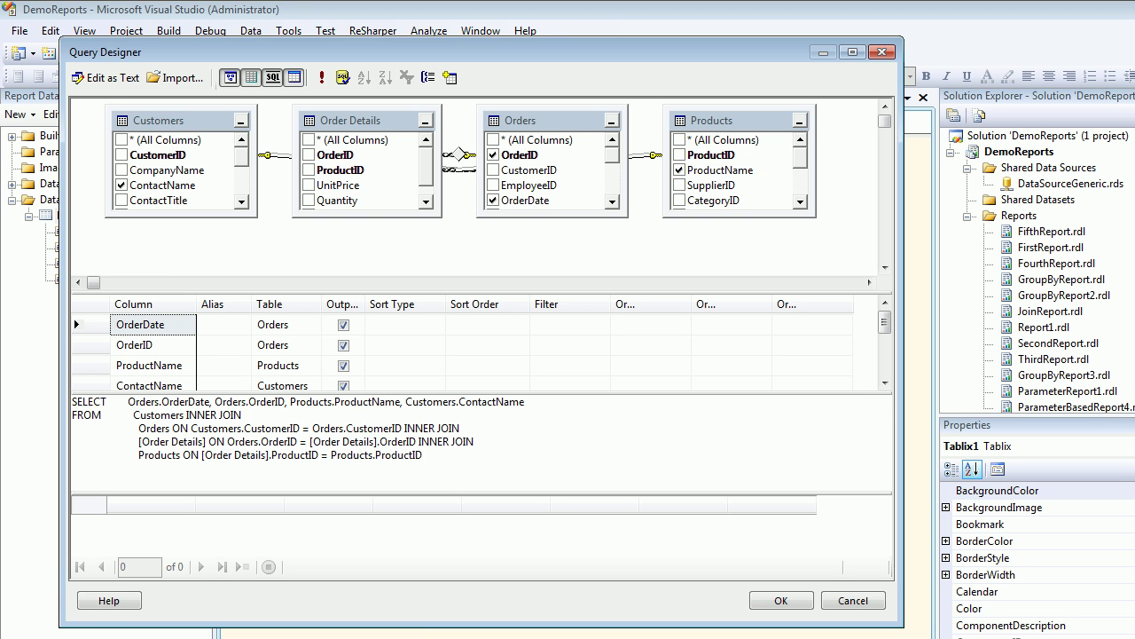
pyautogui.click(813, 387)
pyautogui.moveTo(813, 393); pyautogui.dragTo(812, 398)
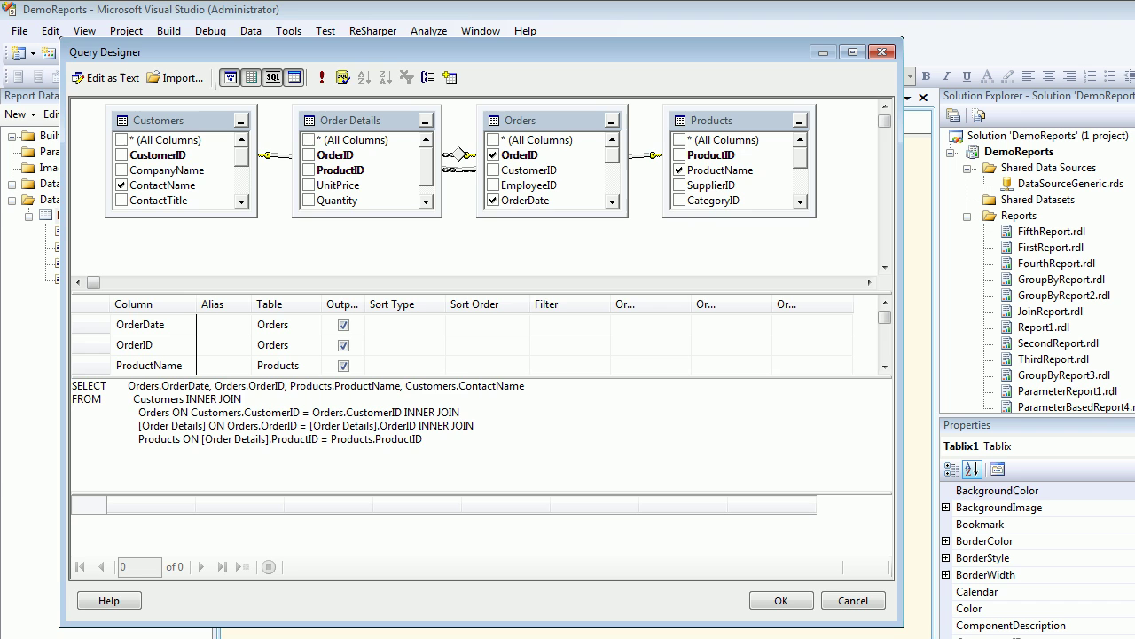
pyautogui.click(782, 601)
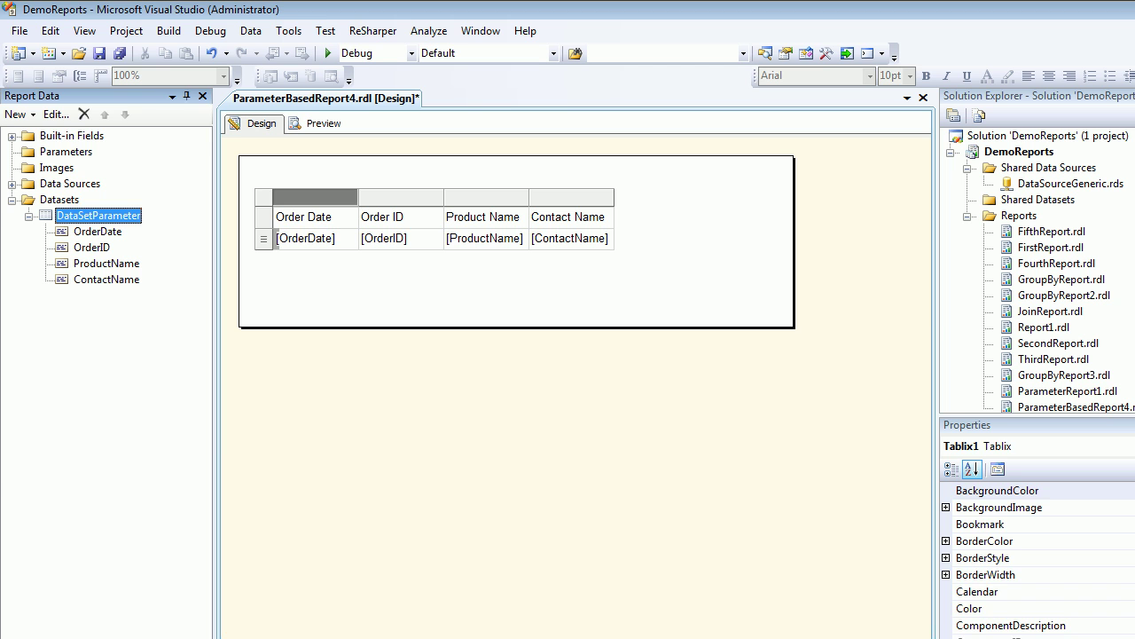
# Step: Delete the existing four-column orders table from the report body
pyautogui.click(328, 286)
pyautogui.click(306, 217)
pyautogui.click(314, 197)
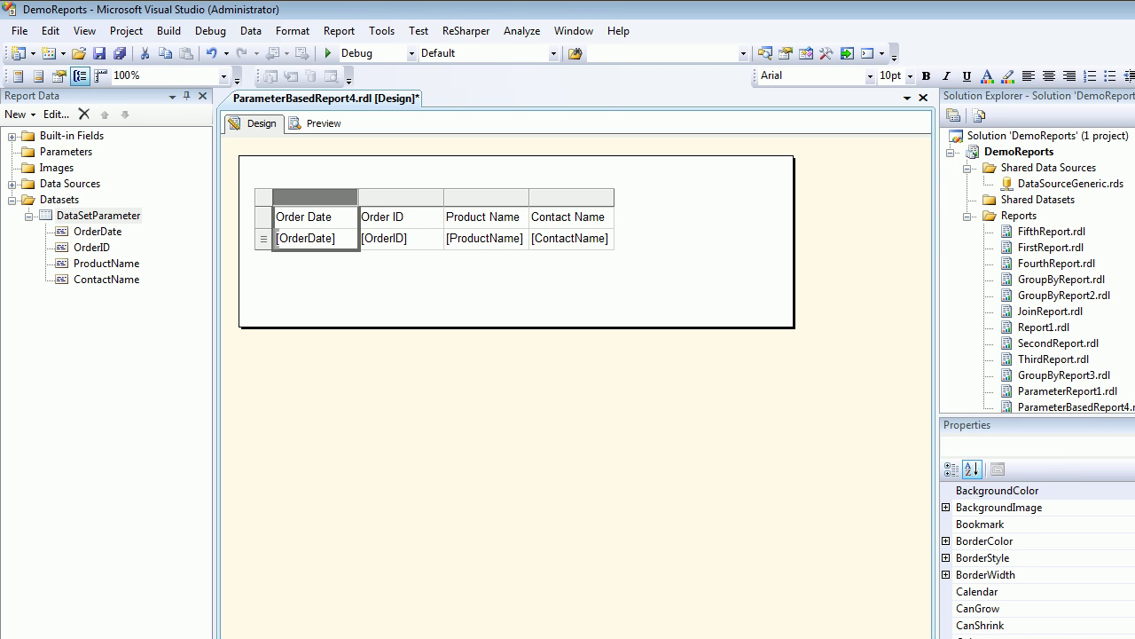
pyautogui.click(276, 233)
pyautogui.press('Delete')
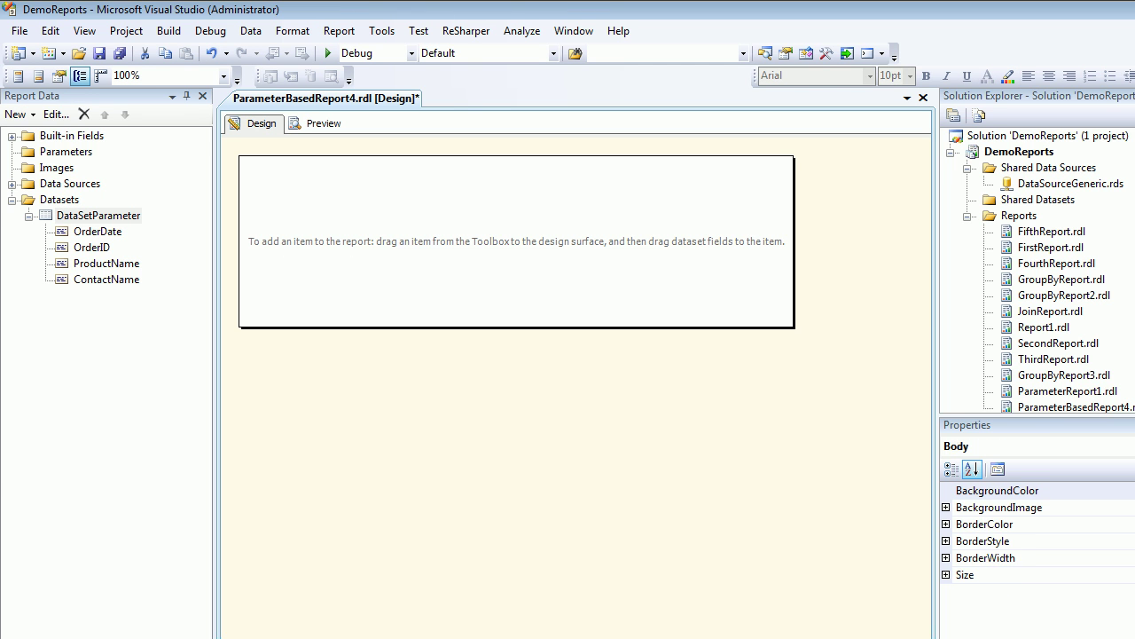
# Step: Insert a new table in the report body and widen it across more of the page
pyautogui.hotkey('ctrl', 'alt', 'x')
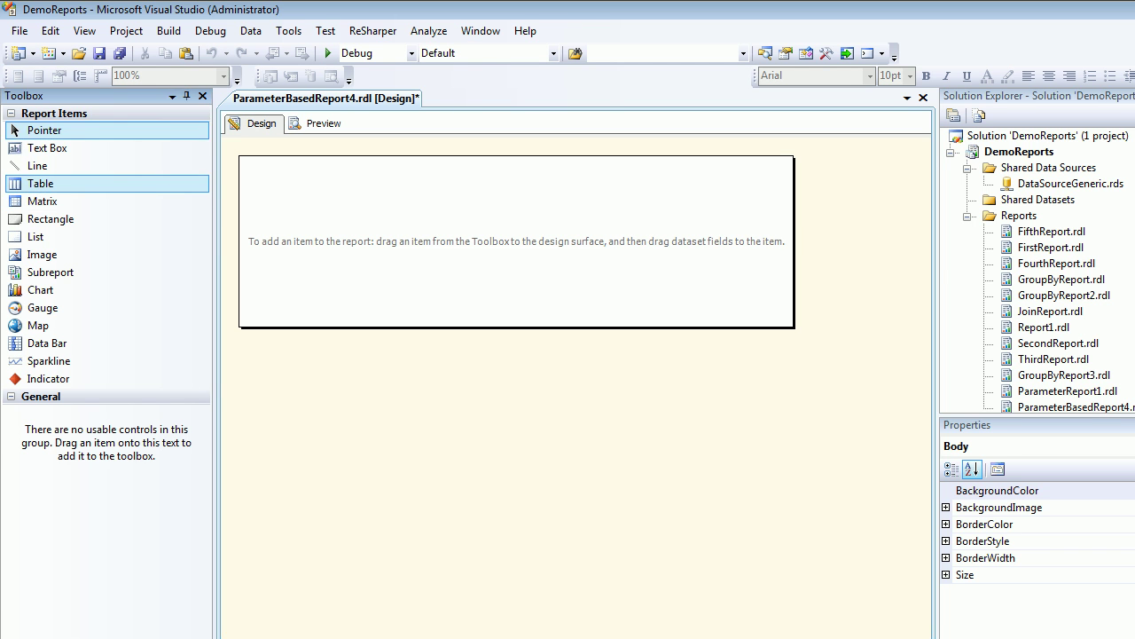
pyautogui.click(41, 183)
pyautogui.moveTo(41, 183); pyautogui.dragTo(259, 206)
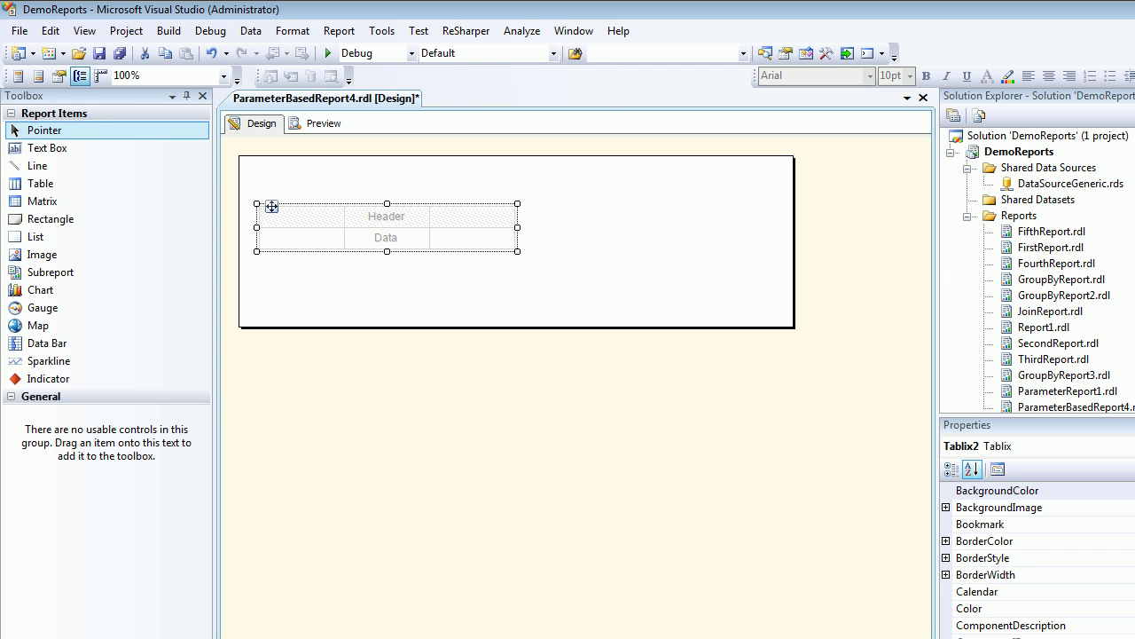
pyautogui.hotkey('ctrl', 'alt', 'd')
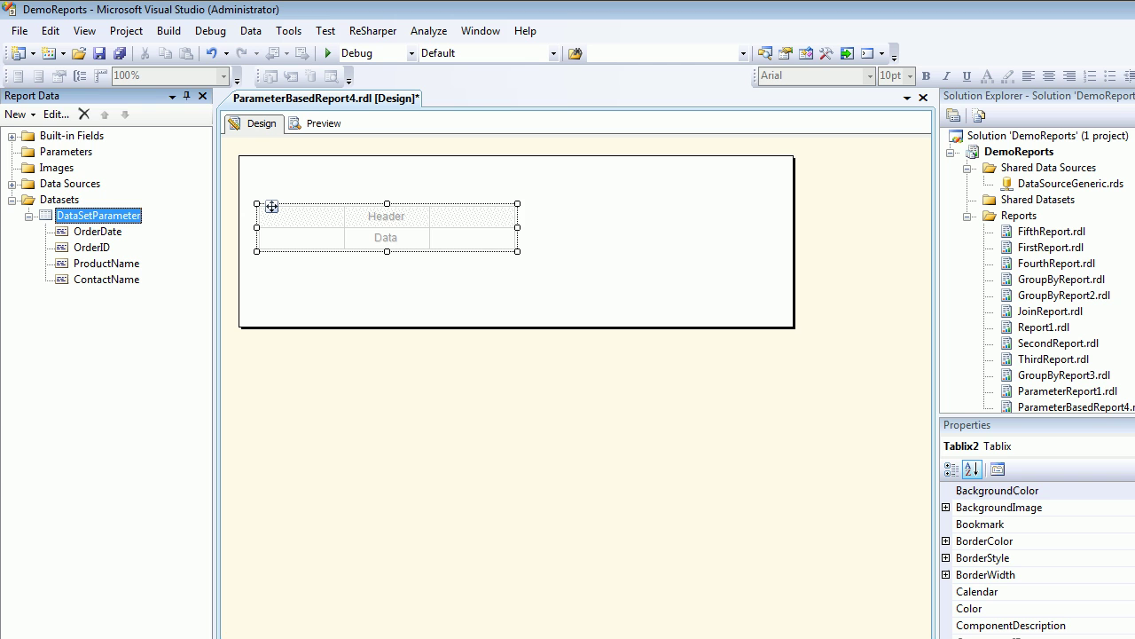
pyautogui.moveTo(517, 227); pyautogui.dragTo(622, 227)
# Step: Place the OrderDate, OrderID and ProductName fields in the three data cells of the new table
pyautogui.moveTo(98, 230); pyautogui.dragTo(297, 238)
pyautogui.moveTo(91, 247); pyautogui.dragTo(440, 238)
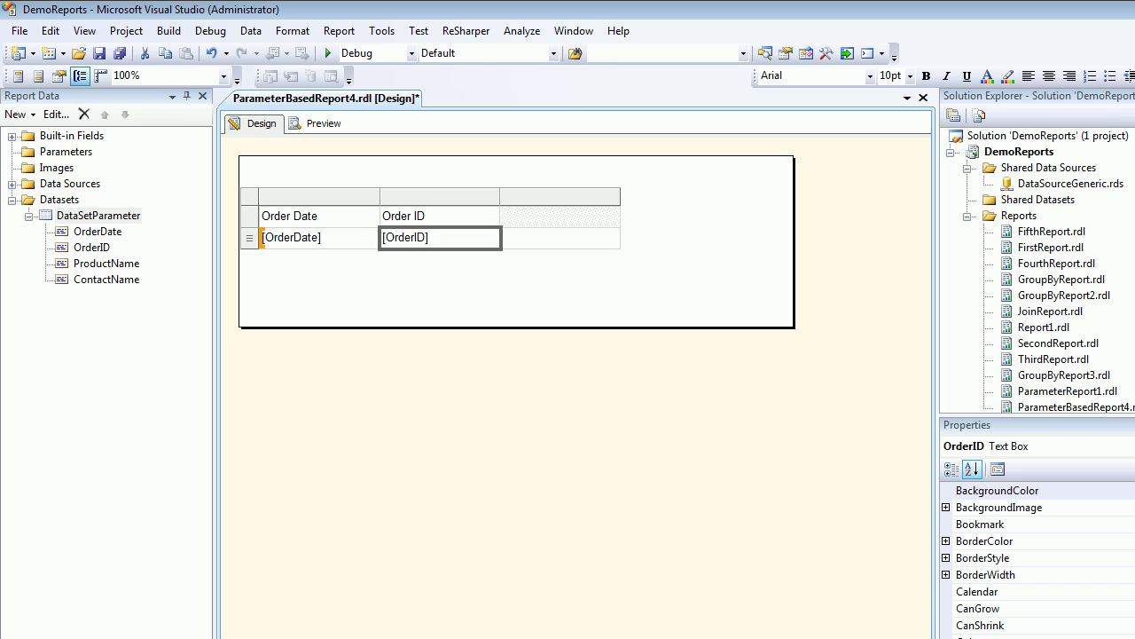
pyautogui.moveTo(106, 262); pyautogui.dragTo(559, 238)
# Step: Insert a column to the right of Product Name and fill its data cell with the ContactName field
pyautogui.click(568, 194)
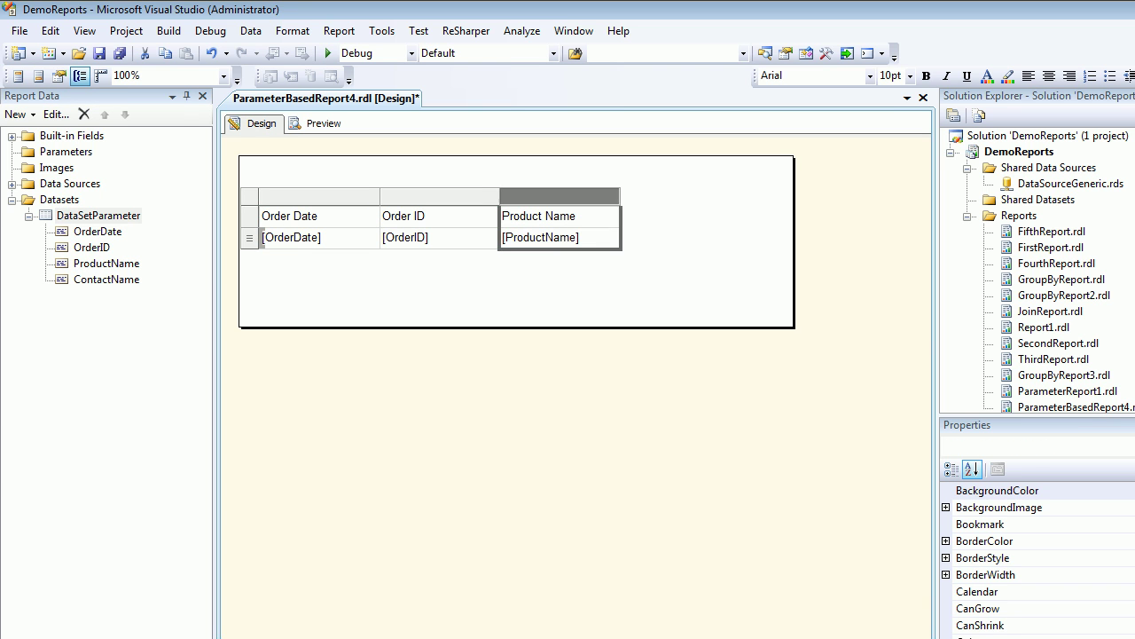
pyautogui.rightClick(580, 195)
pyautogui.moveTo(643, 205)
pyautogui.click(775, 226)
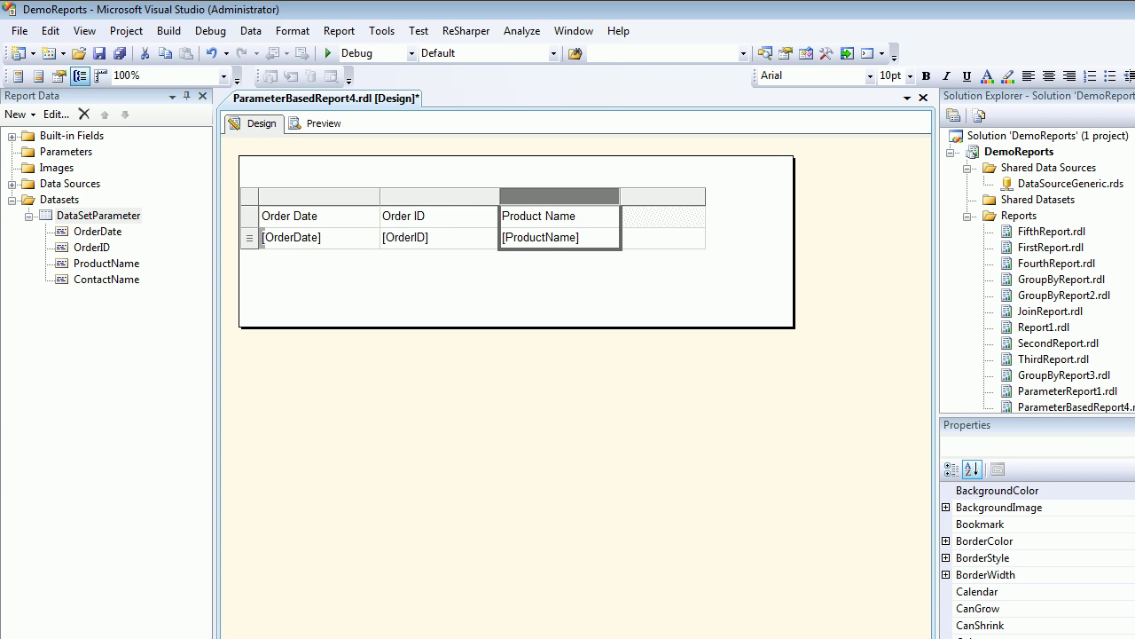
pyautogui.moveTo(107, 279); pyautogui.dragTo(661, 237)
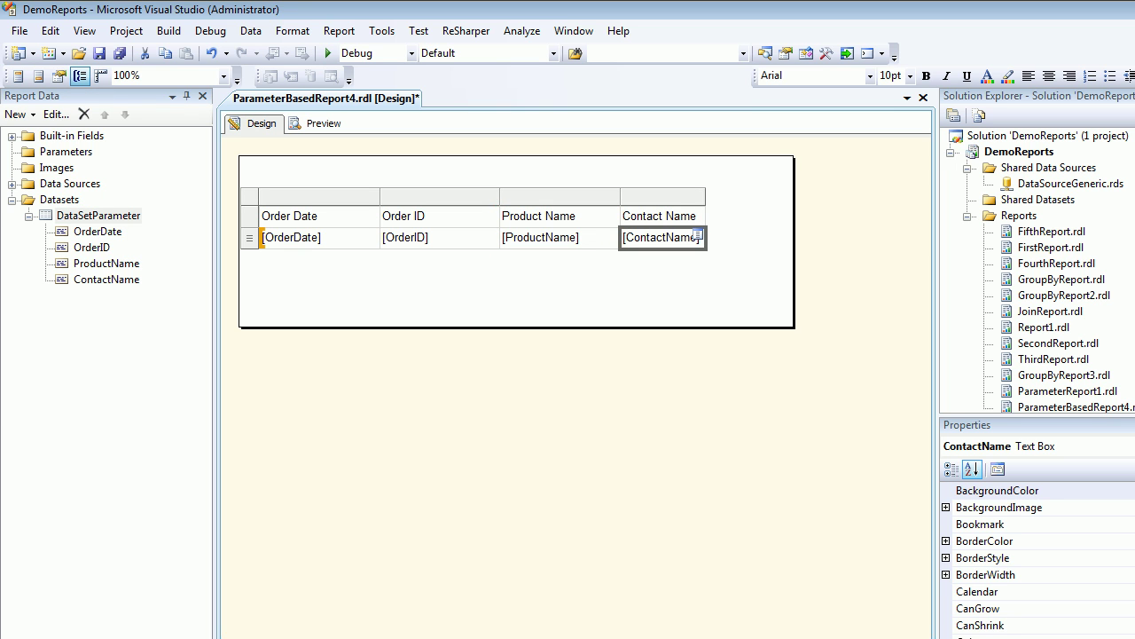
# Step: Save the report and move the whole table slightly to the right in the report body
pyautogui.hotkey('ctrl', 's')
pyautogui.click(497, 289)
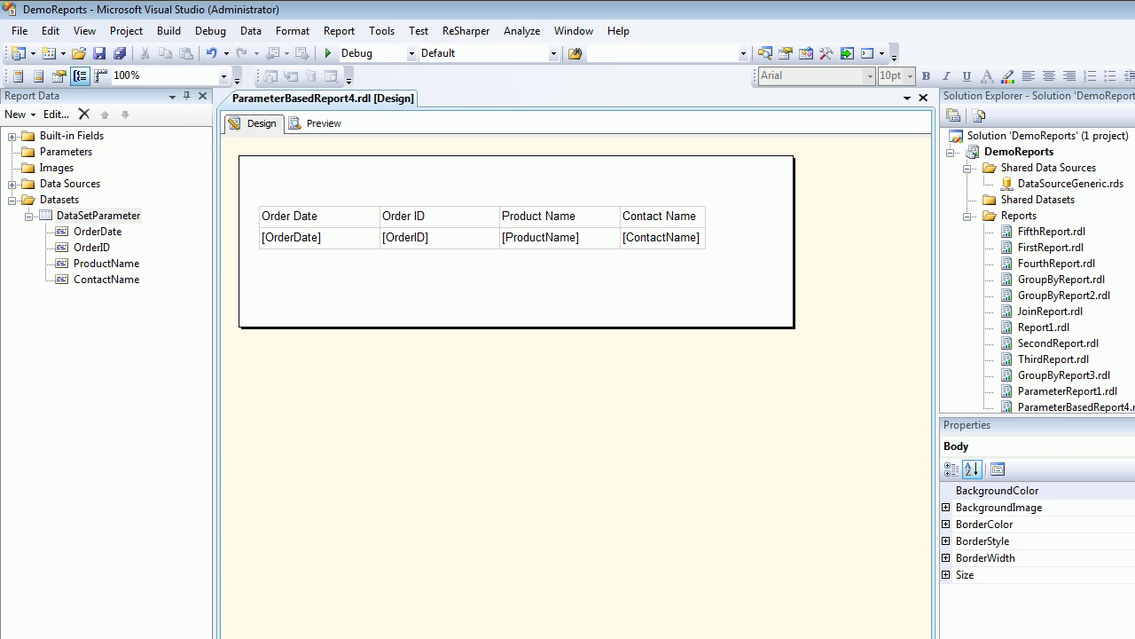
pyautogui.click(274, 216)
pyautogui.click(263, 204)
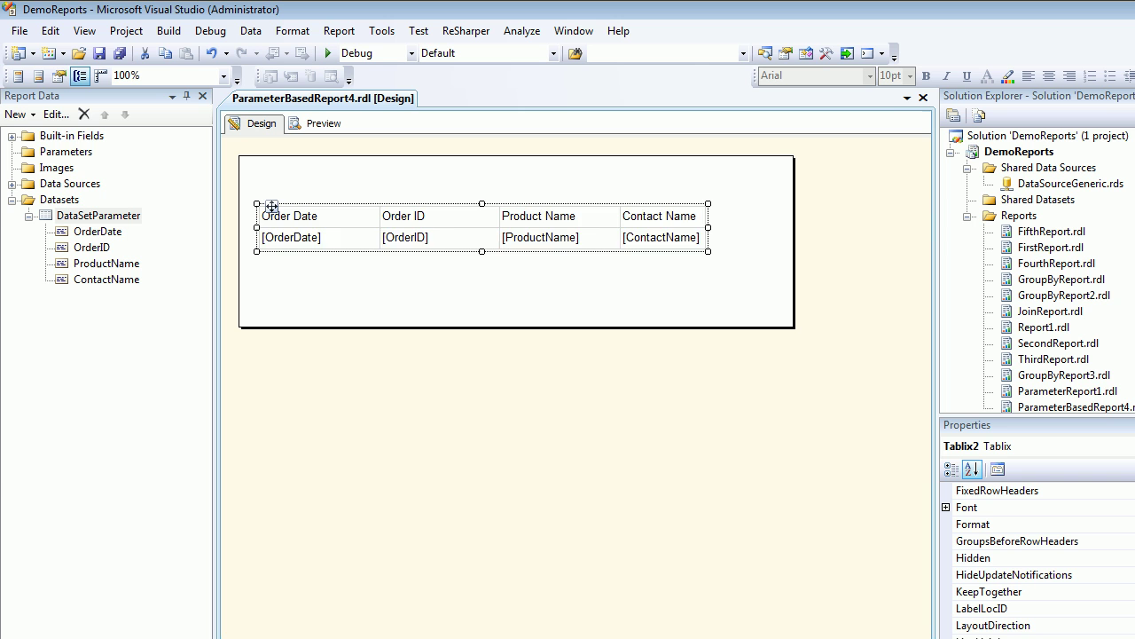
pyautogui.moveTo(272, 206); pyautogui.dragTo(302, 206)
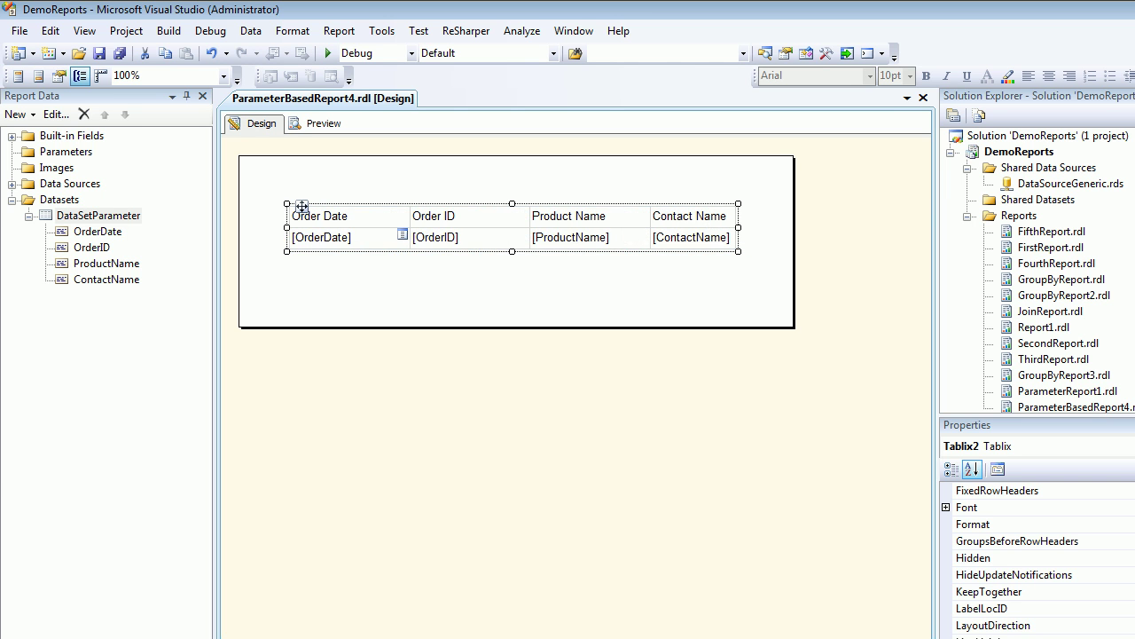
# Step: Add a report parameter named FromDate with the prompt "From Date"
pyautogui.rightClick(66, 152)
pyautogui.click(142, 165)
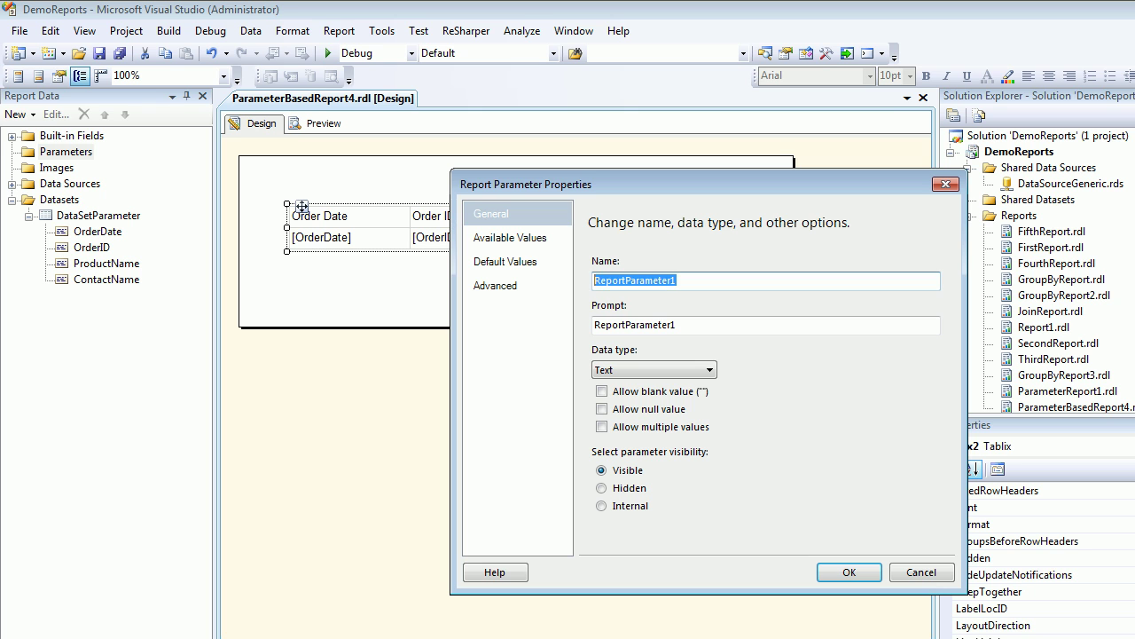
pyautogui.write('From')
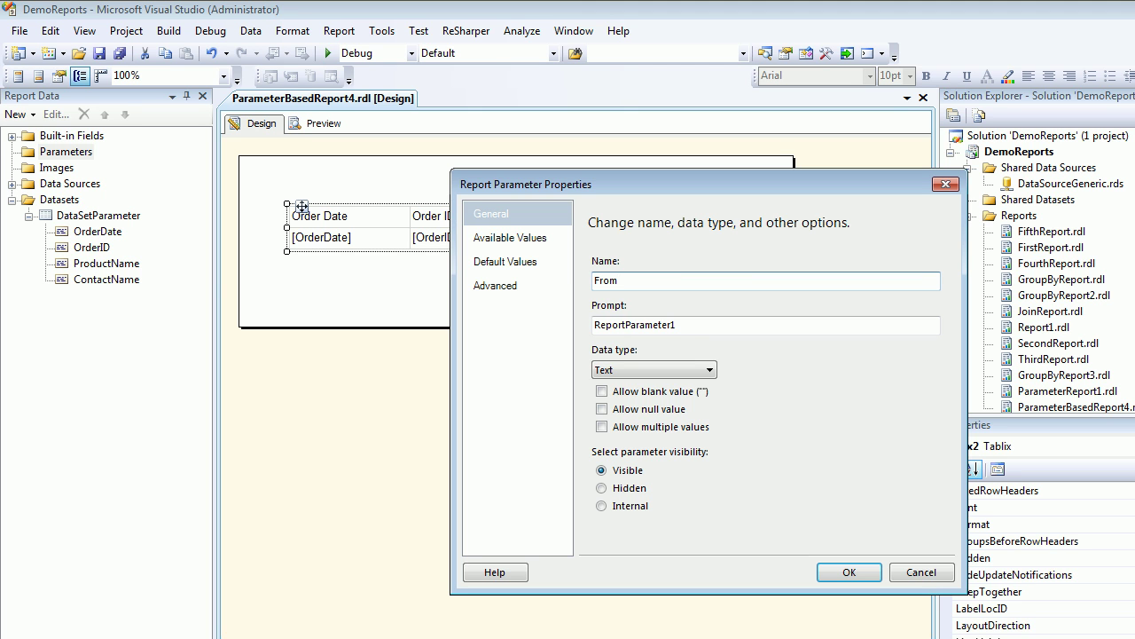
pyautogui.write('Date')
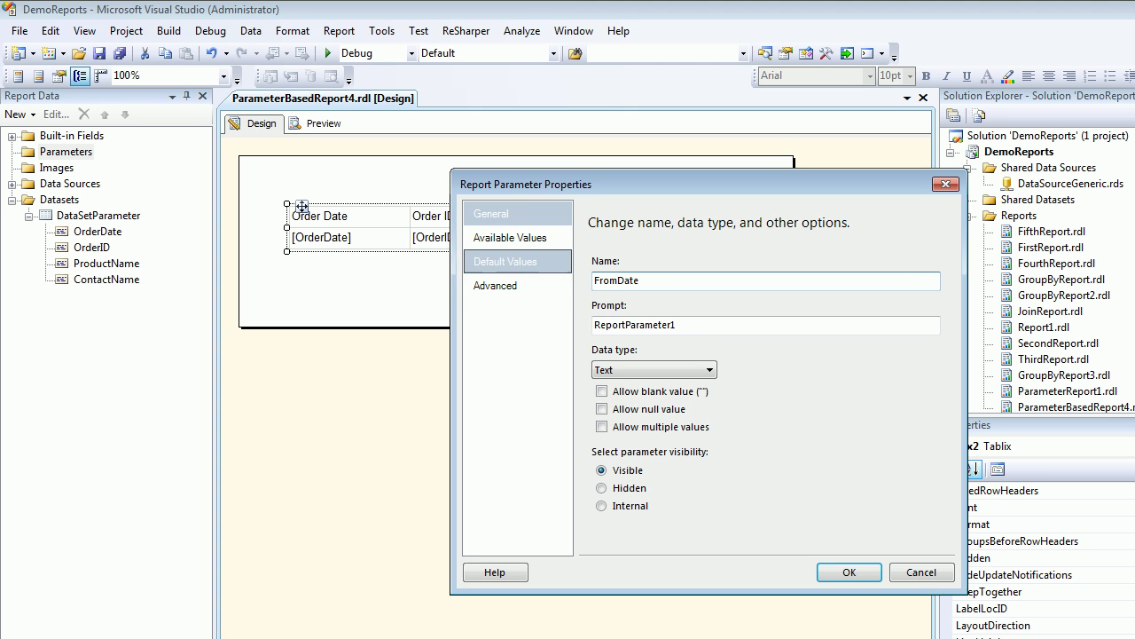
pyautogui.press('Tab')
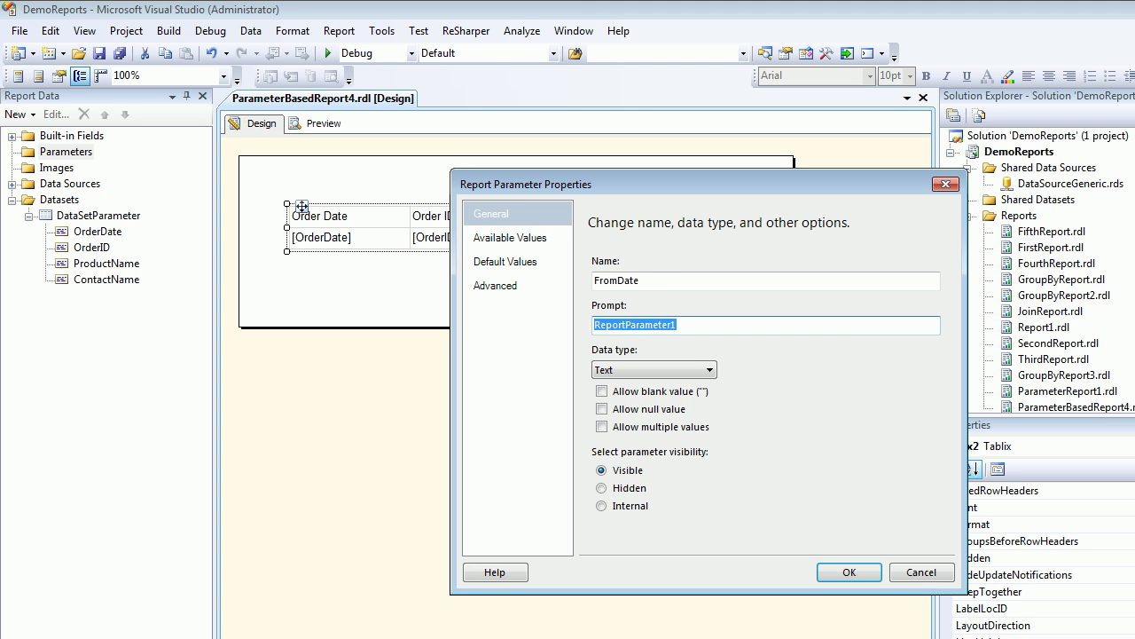
pyautogui.write('From Date')
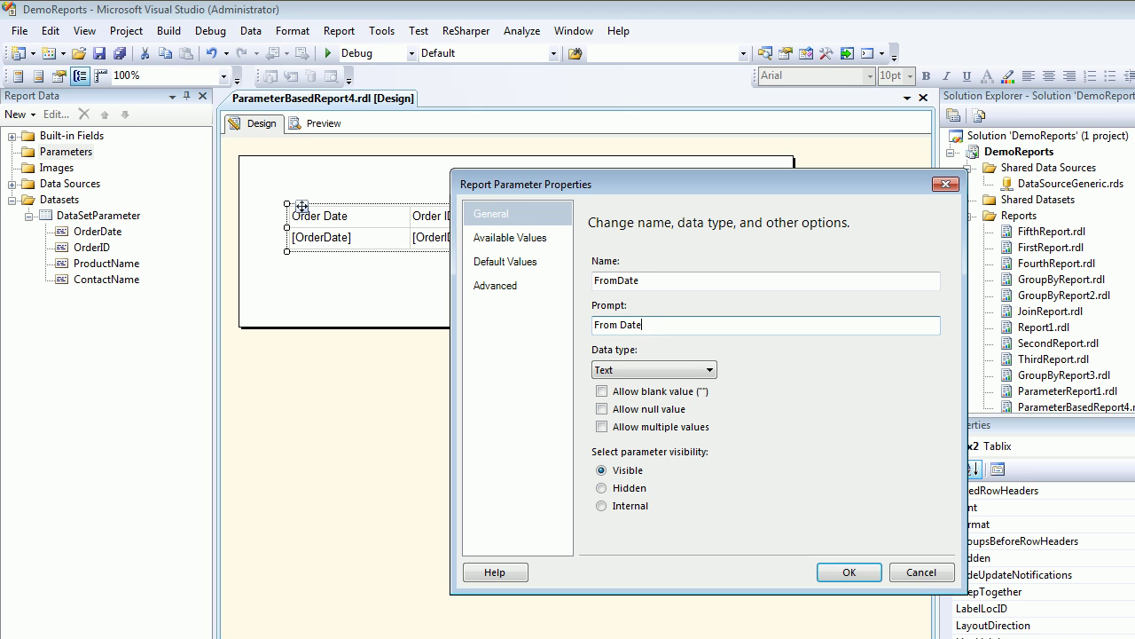
# Step: Set the FromDate parameter's data type to Date/Time and accept the parameter
pyautogui.click(654, 369)
pyautogui.press('Down')
pyautogui.press('Down')
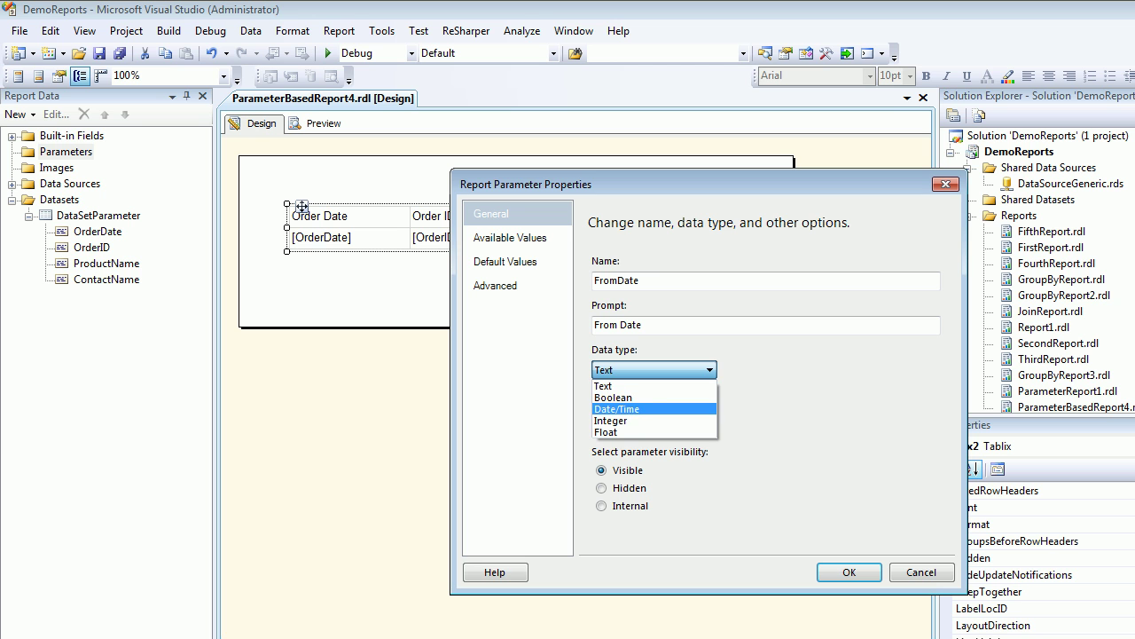
pyautogui.click(617, 409)
pyautogui.click(510, 237)
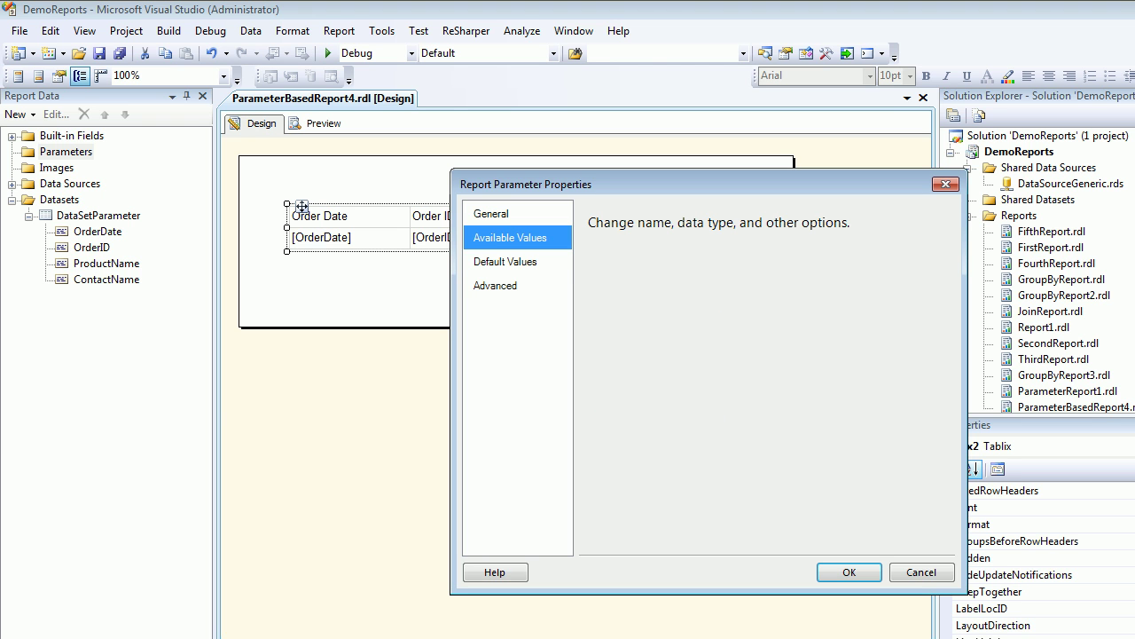
pyautogui.click(492, 214)
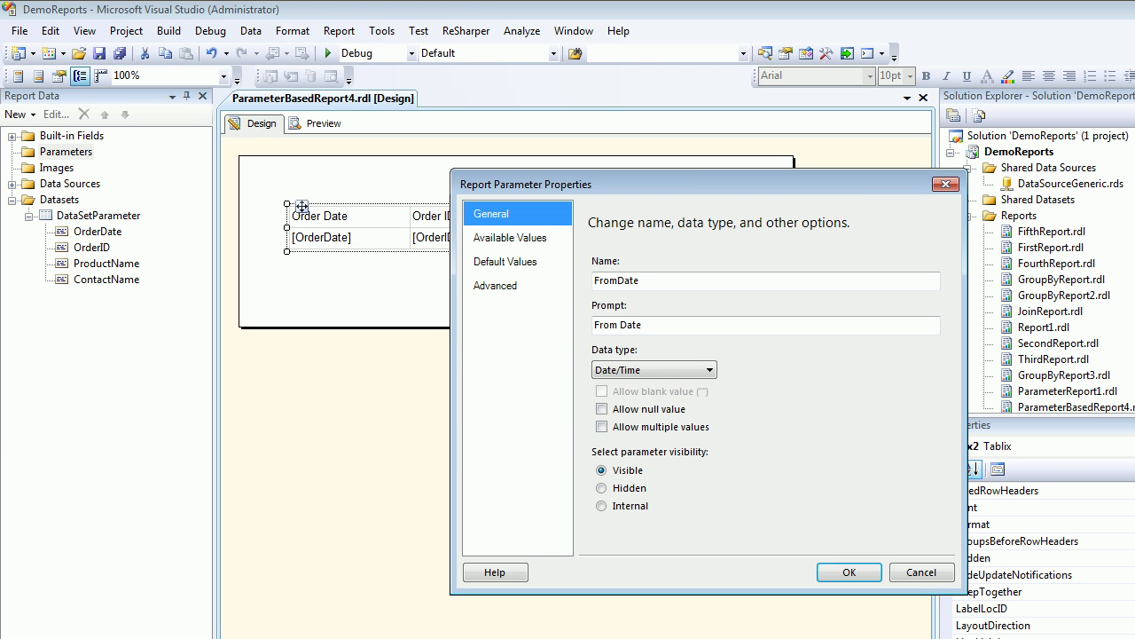
pyautogui.press('Return')
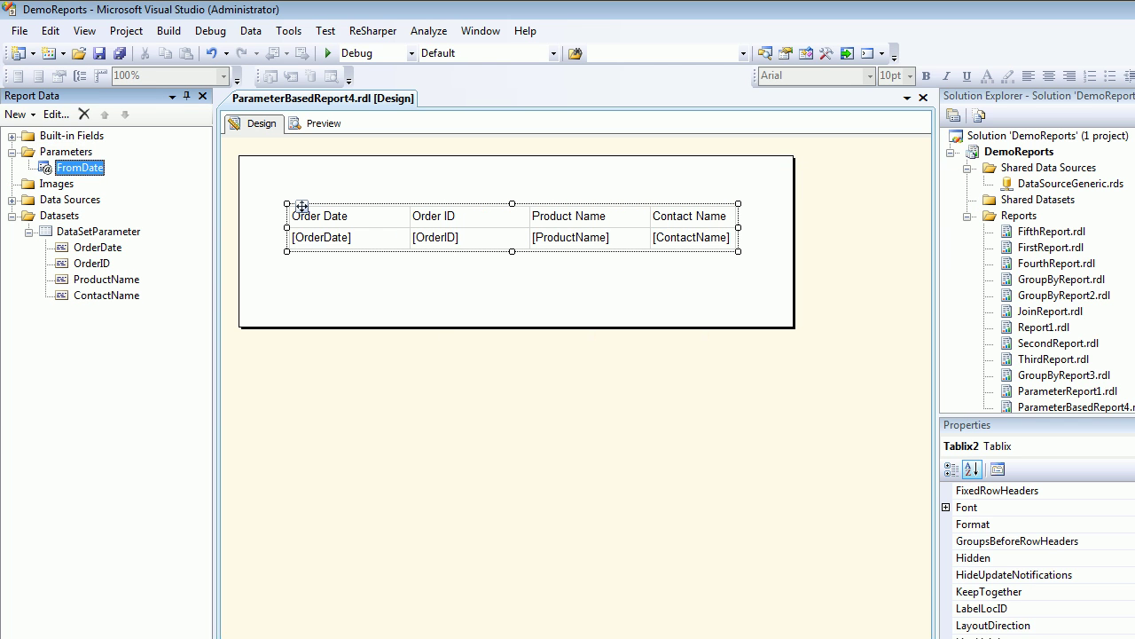
# Step: Add a second report parameter named ToDate with the prompt "To Date"
pyautogui.rightClick(77, 154)
pyautogui.click(142, 165)
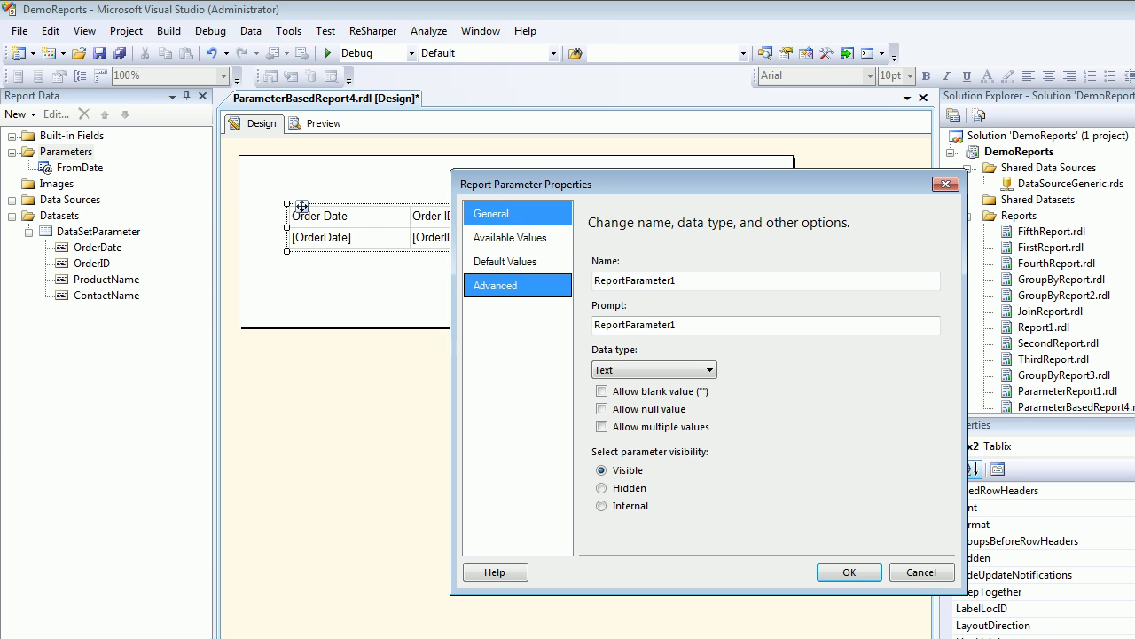
pyautogui.press('Tab')
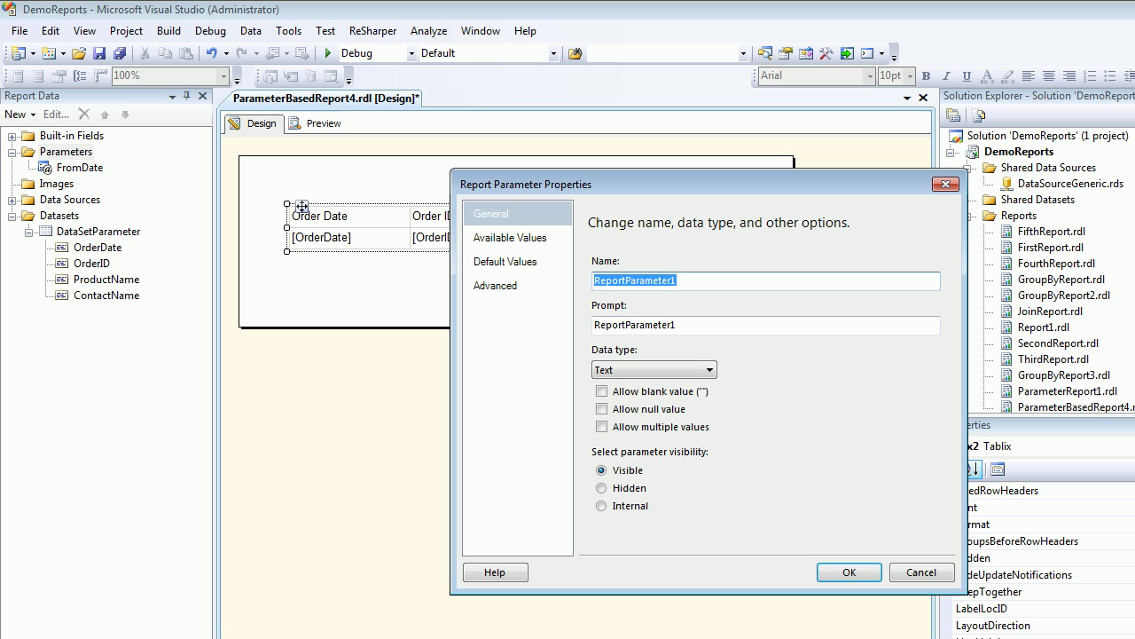
pyautogui.write('TpD')
pyautogui.press('BackSpace')
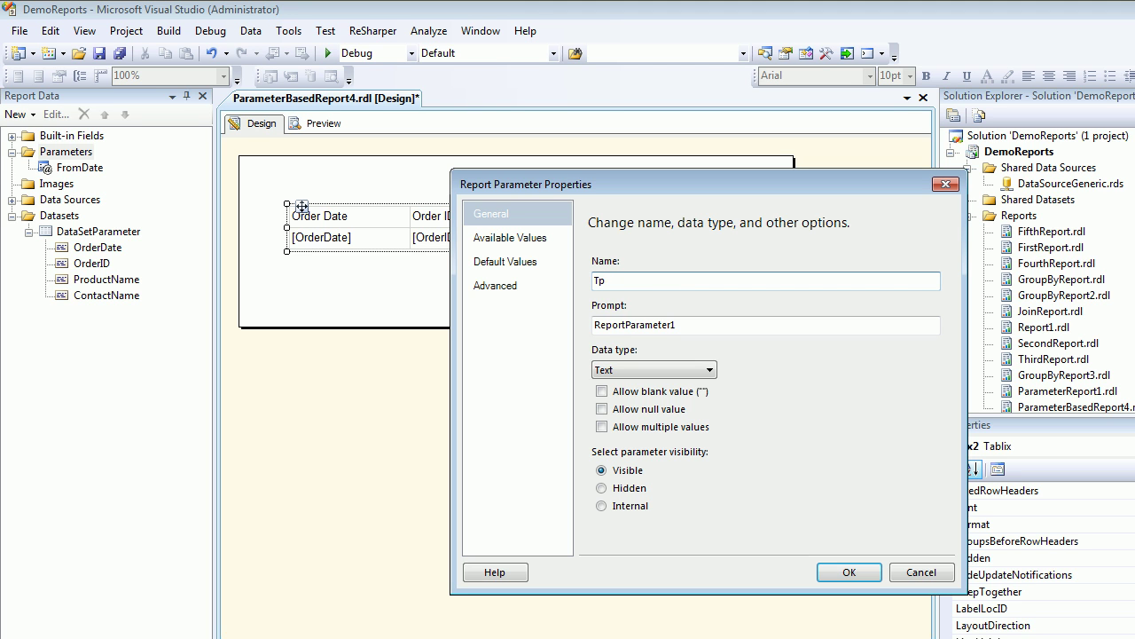
pyautogui.press('BackSpace')
pyautogui.write('oDate')
pyautogui.press('Tab')
pyautogui.write('To Date')
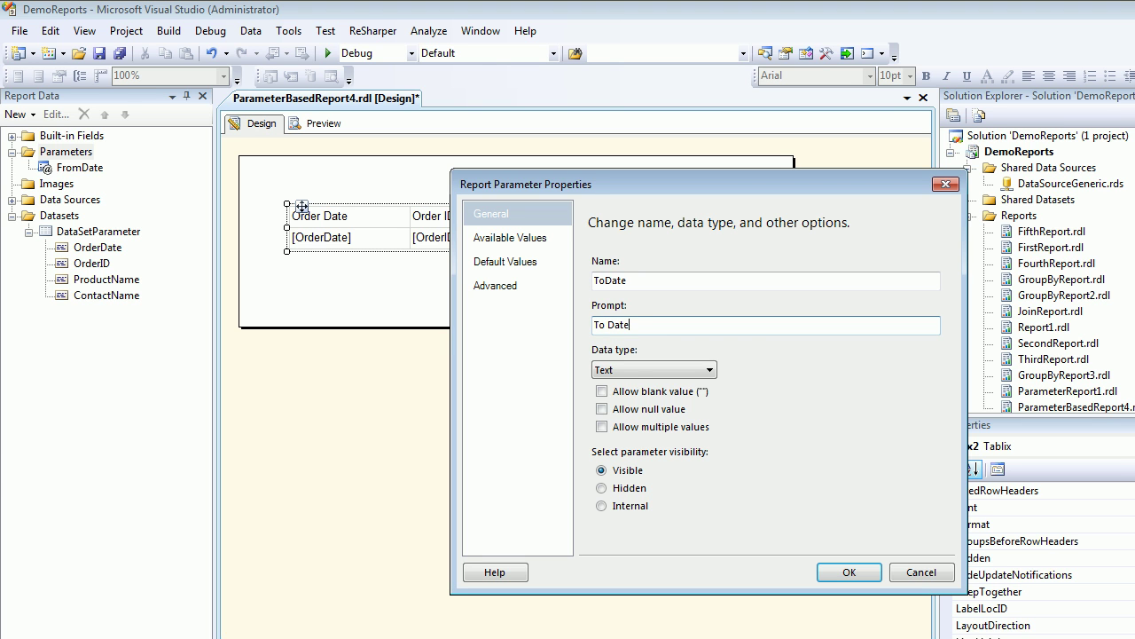
# Step: Set the ToDate parameter's data type to Date/Time and accept the parameter
pyautogui.press('Tab')
pyautogui.hotkey('alt', 'Down')
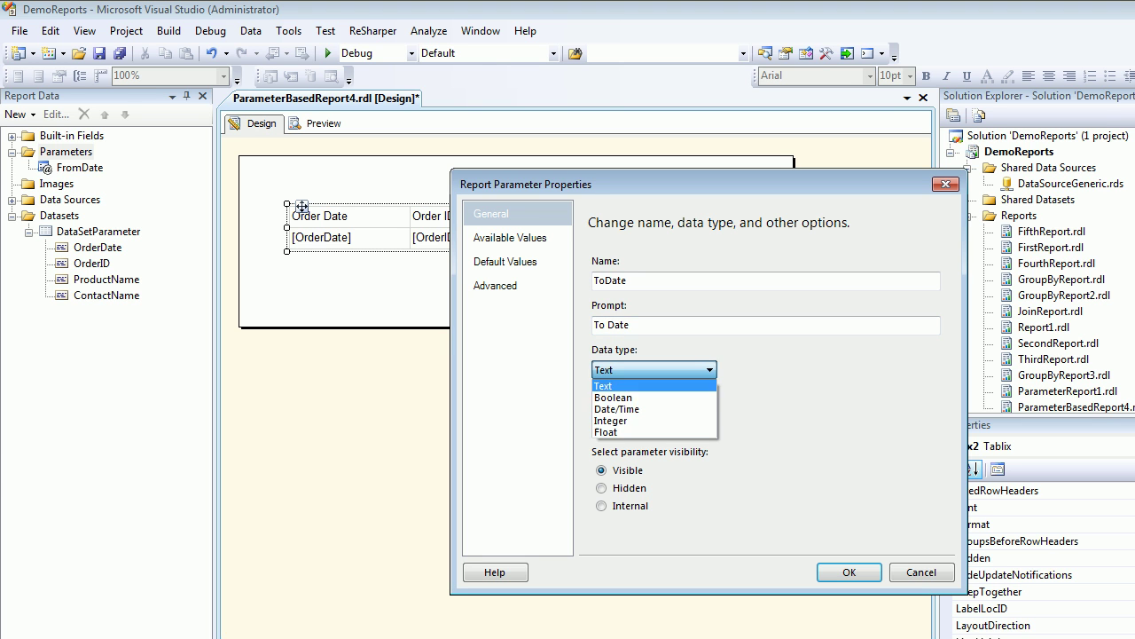
pyautogui.press('Down')
pyautogui.press('Down')
pyautogui.press('Return')
pyautogui.press('Return')
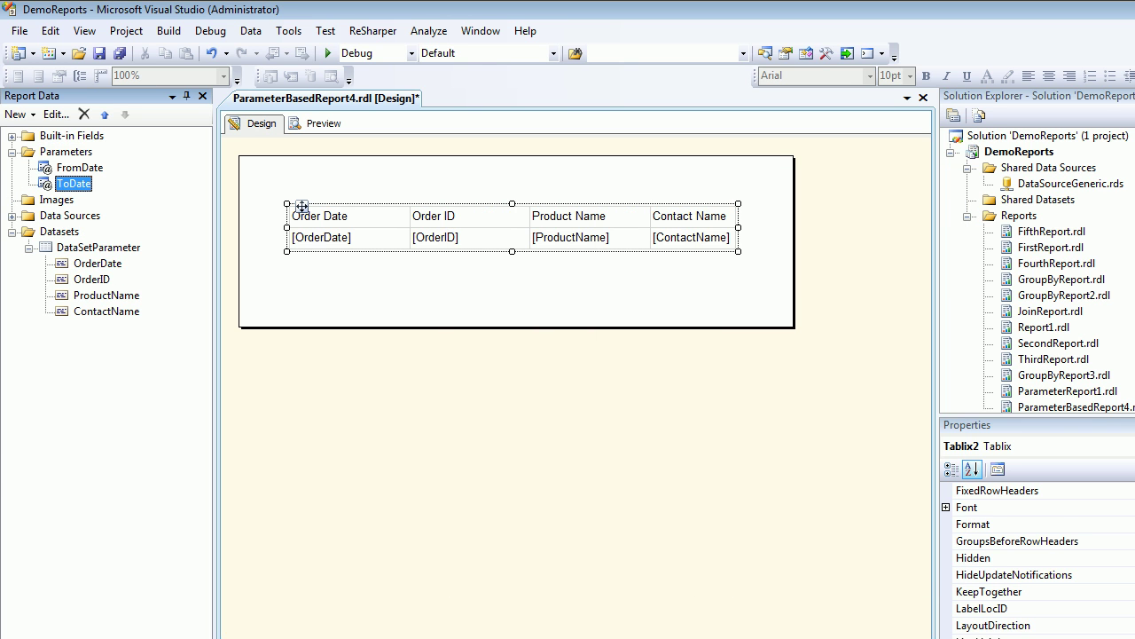
# Step: Open the Tablix Properties of the orders table and add a new filter condition
pyautogui.click(381, 289)
pyautogui.click(364, 237)
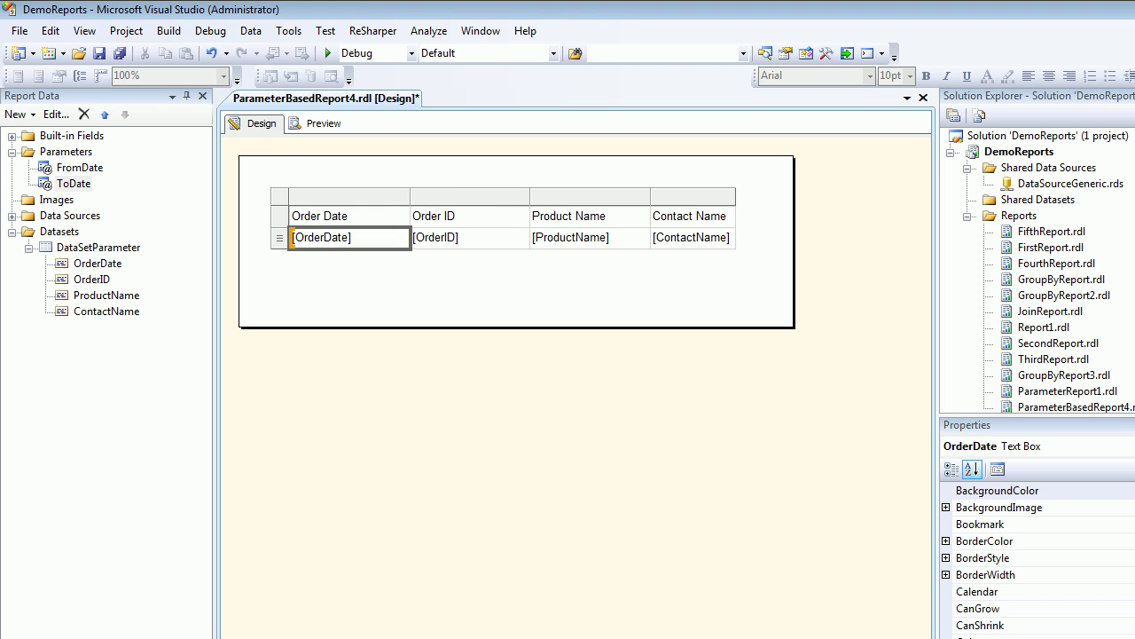
pyautogui.rightClick(351, 197)
pyautogui.click(400, 273)
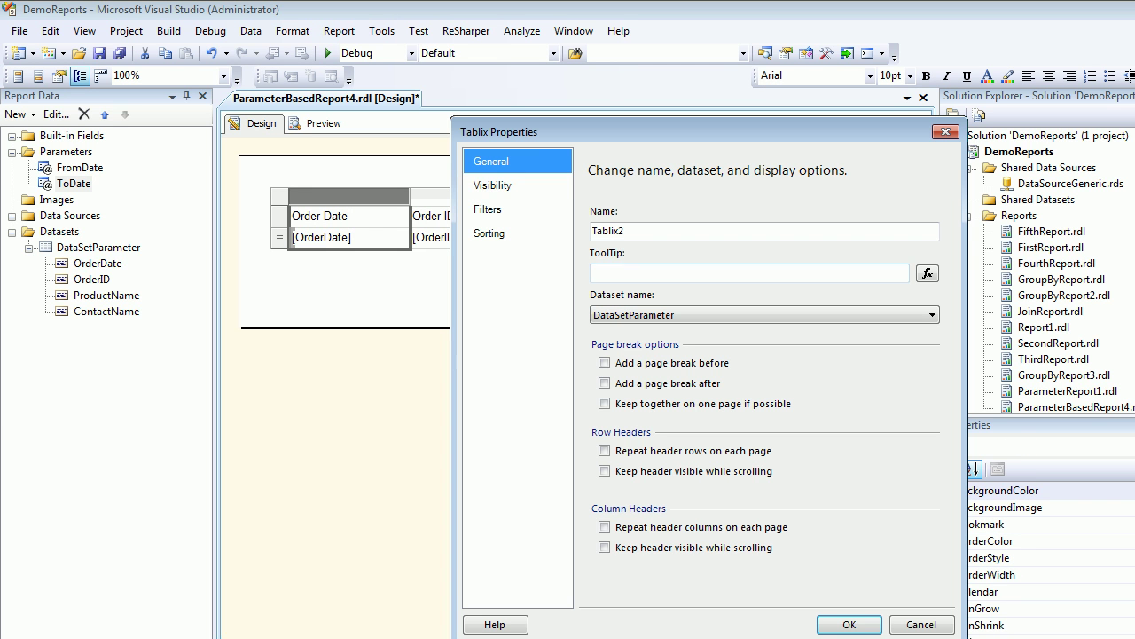
pyautogui.press('Down')
pyautogui.press('Down')
pyautogui.press('Tab')
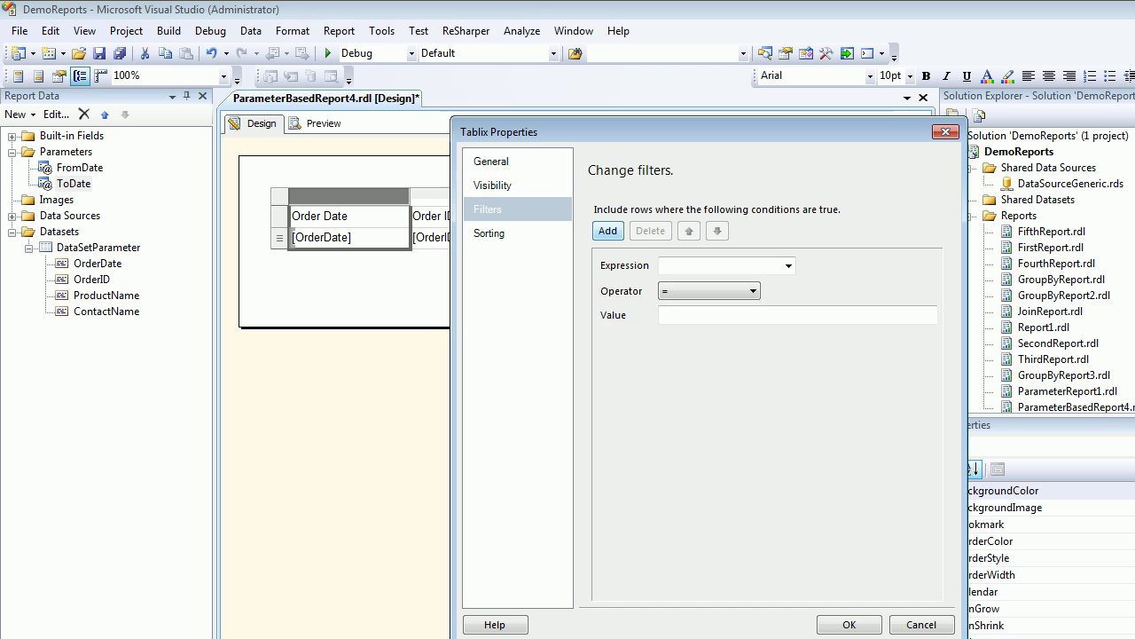
# Step: Set the filter's data type to Date/Time and its expression to [OrderDate]
pyautogui.click(885, 266)
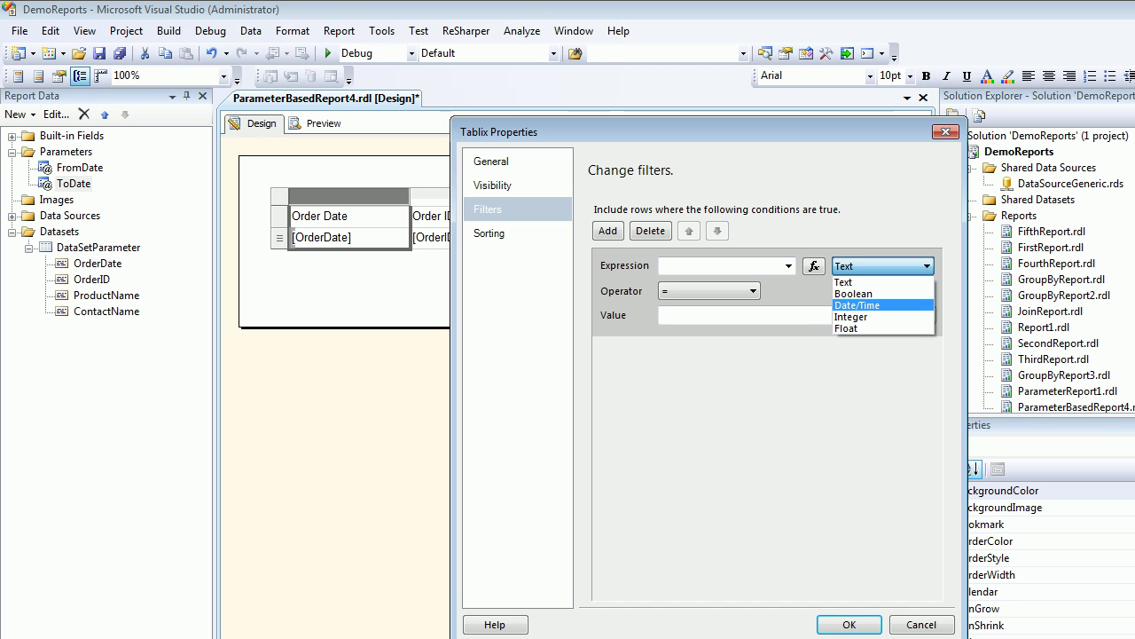
pyautogui.press('Return')
pyautogui.hotkey('shift', 'Tab')
pyautogui.hotkey('shift', 'Tab')
pyautogui.hotkey('alt', 'Down')
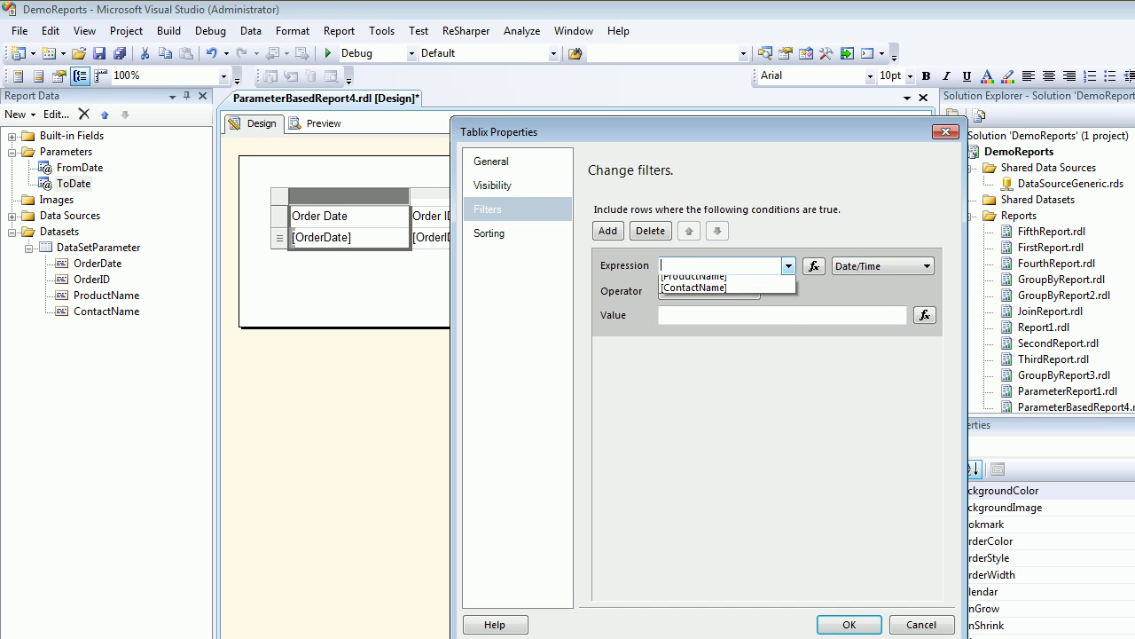
pyautogui.press('Down')
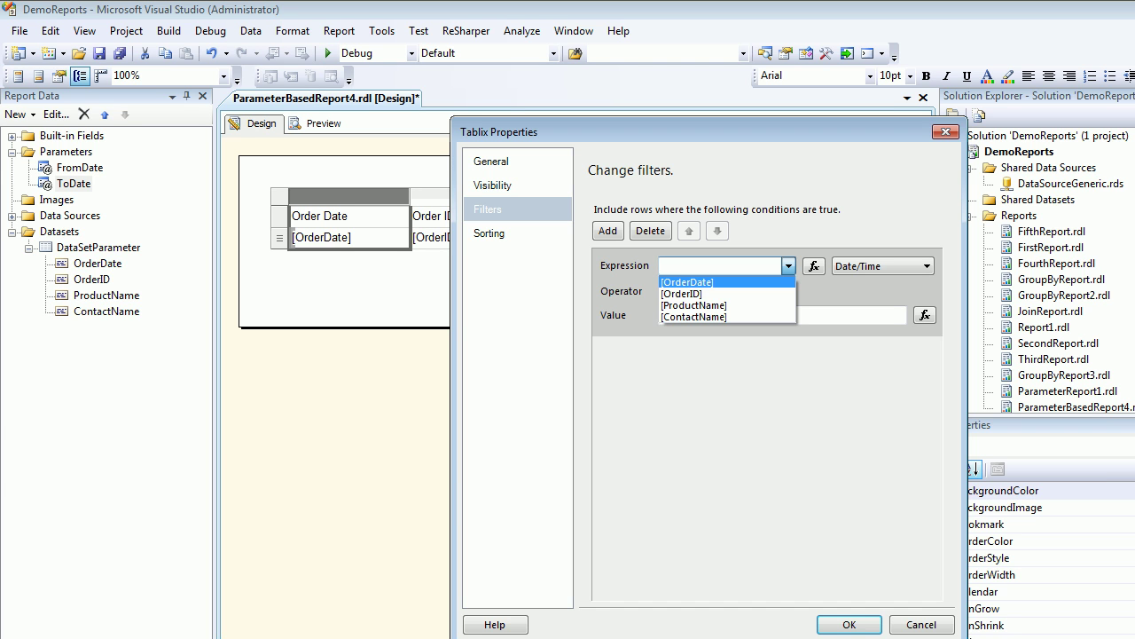
pyautogui.press('Return')
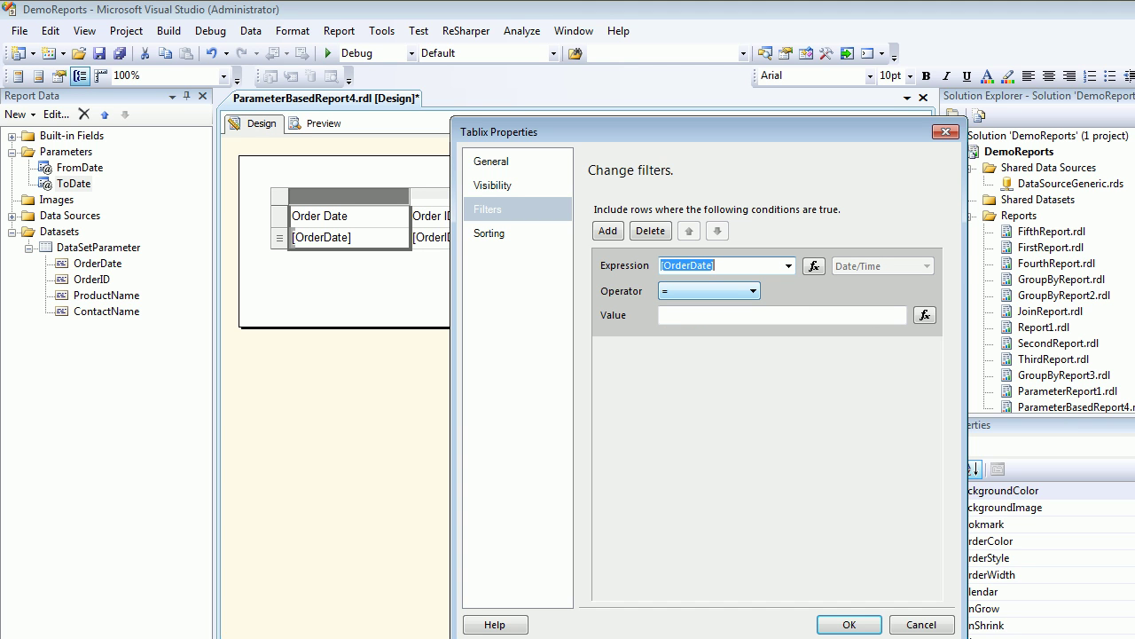
# Step: Set the OrderDate filter's operator to >= and its value to the FromDate parameter through the expression editor
pyautogui.click(752, 291)
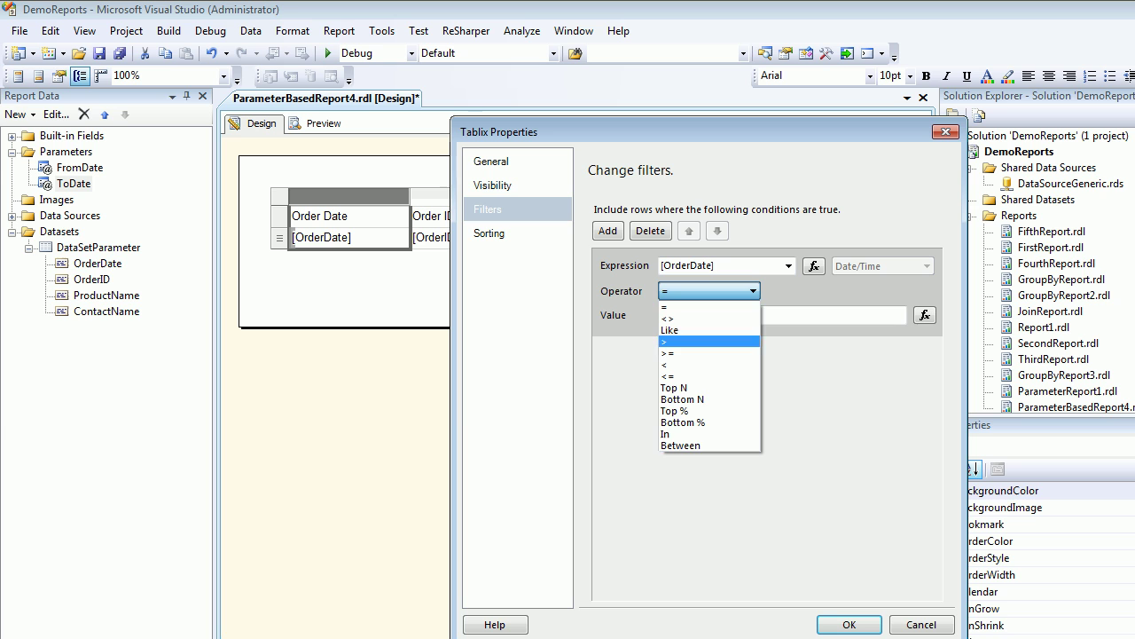
pyautogui.click(710, 353)
pyautogui.press('Tab')
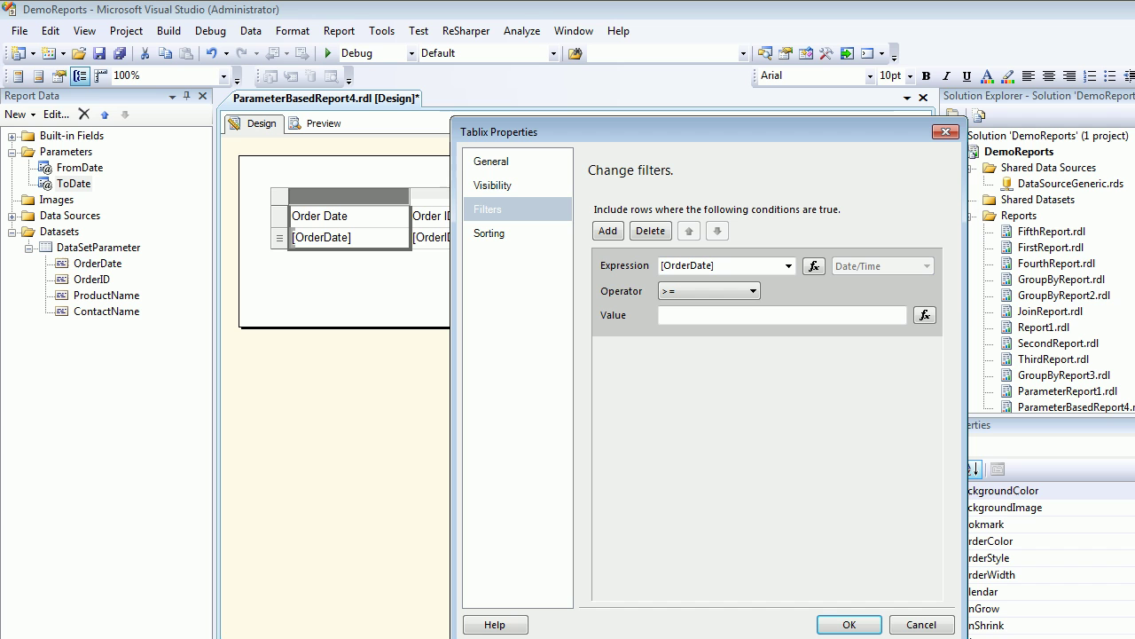
pyautogui.click(926, 315)
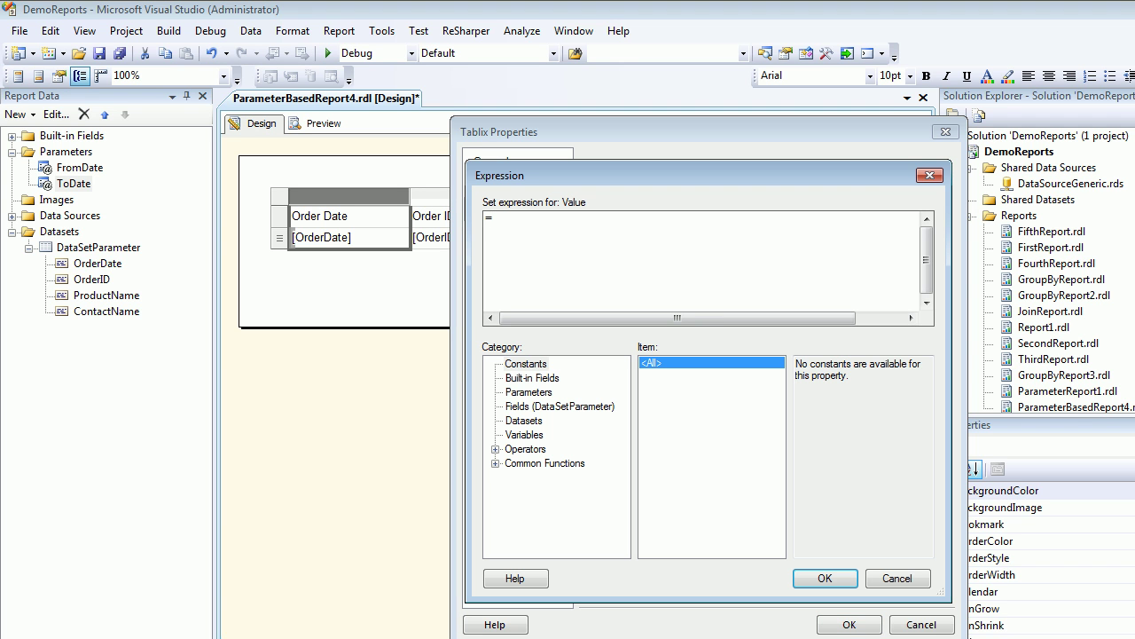
pyautogui.click(529, 392)
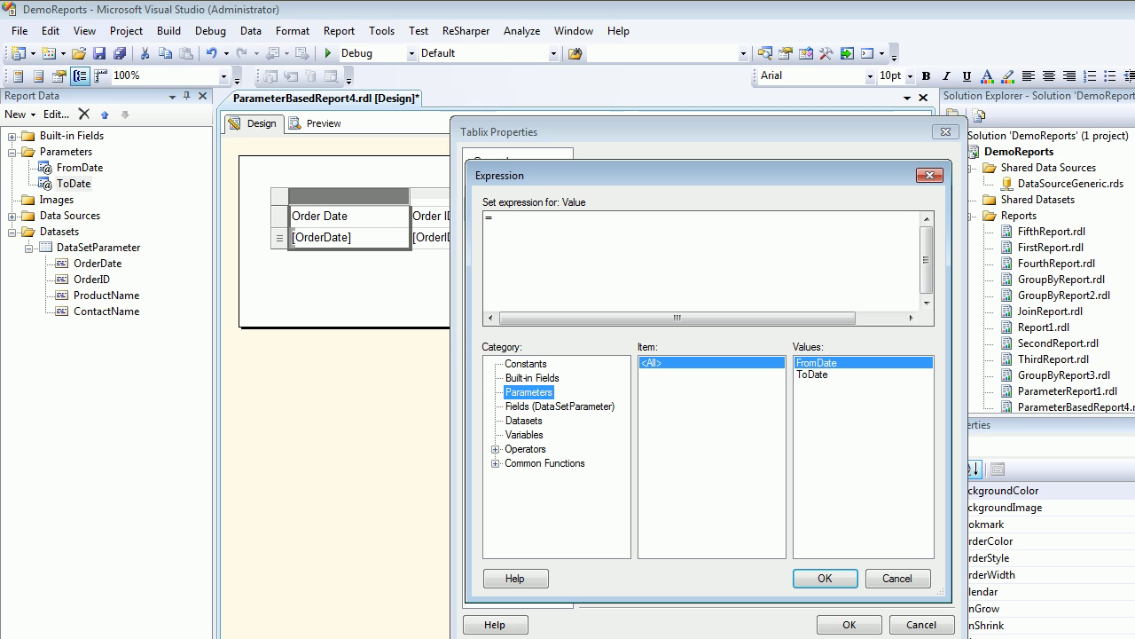
pyautogui.doubleClick(817, 363)
pyautogui.click(825, 577)
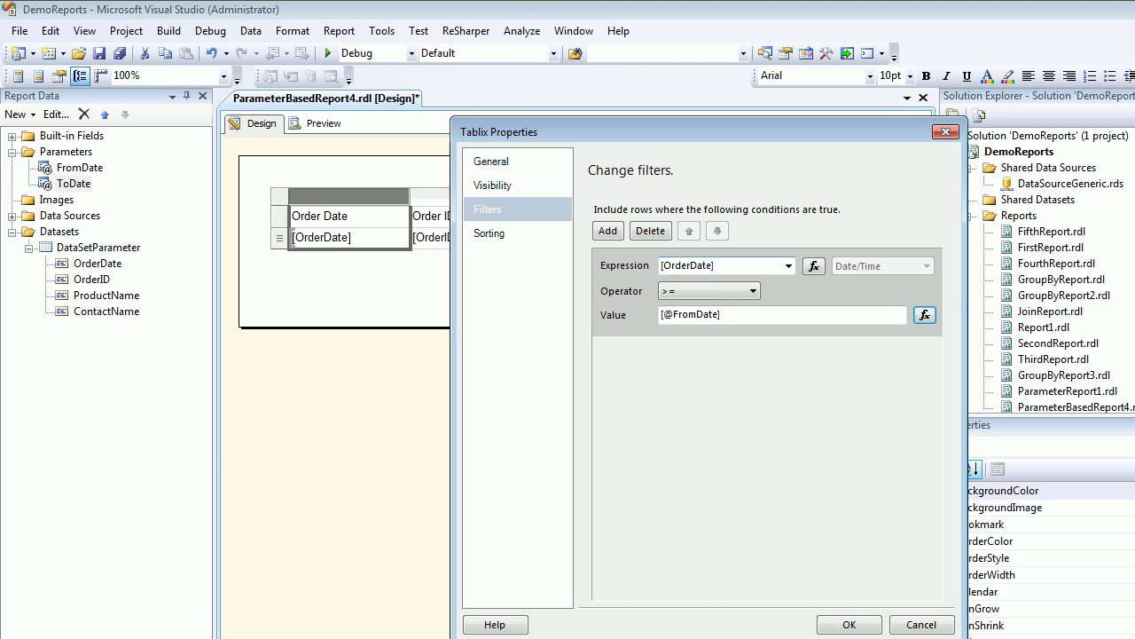
pyautogui.doubleClick(689, 266)
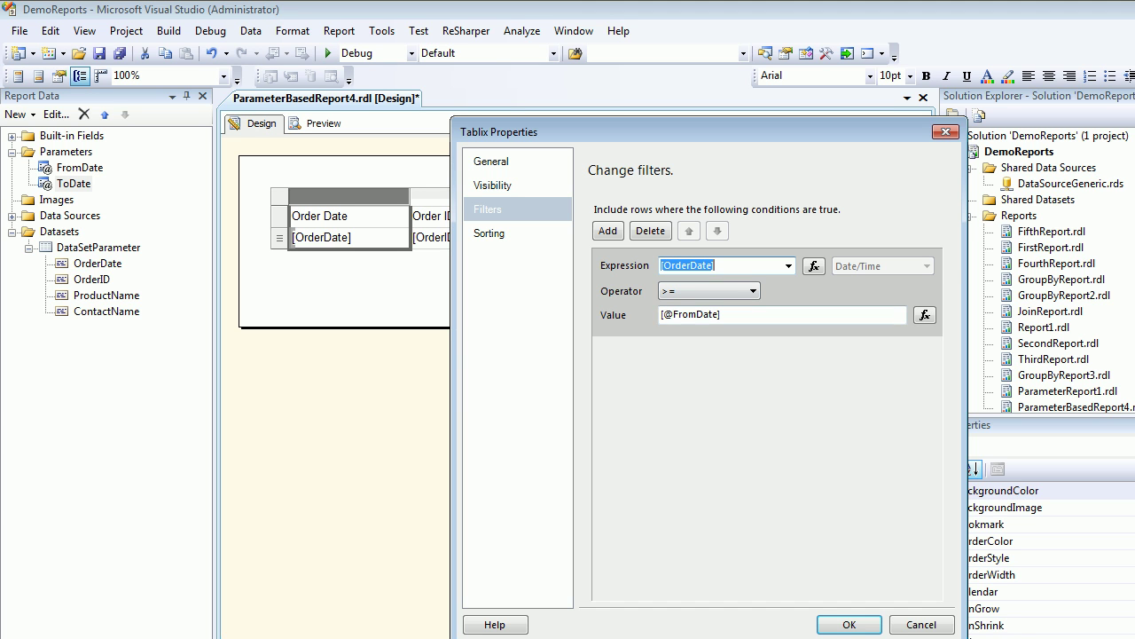
# Step: Add a second filter condition to the orders table with data type Date/Time and expression [OrderDate]
pyautogui.click(608, 231)
pyautogui.click(926, 354)
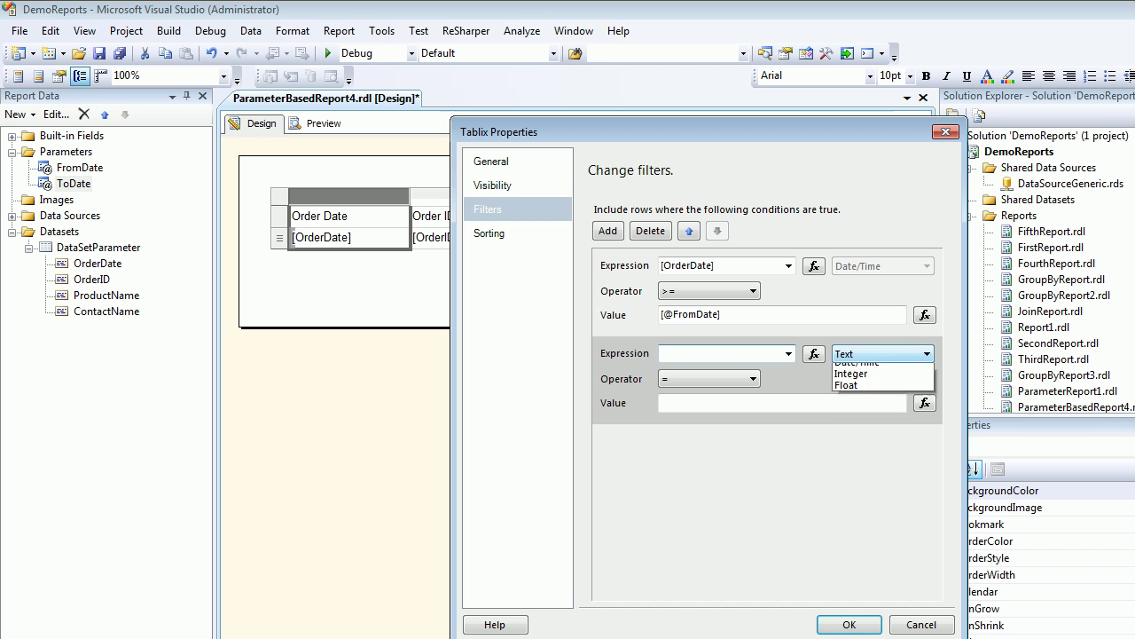
pyautogui.click(873, 392)
pyautogui.click(788, 354)
pyautogui.press('Down')
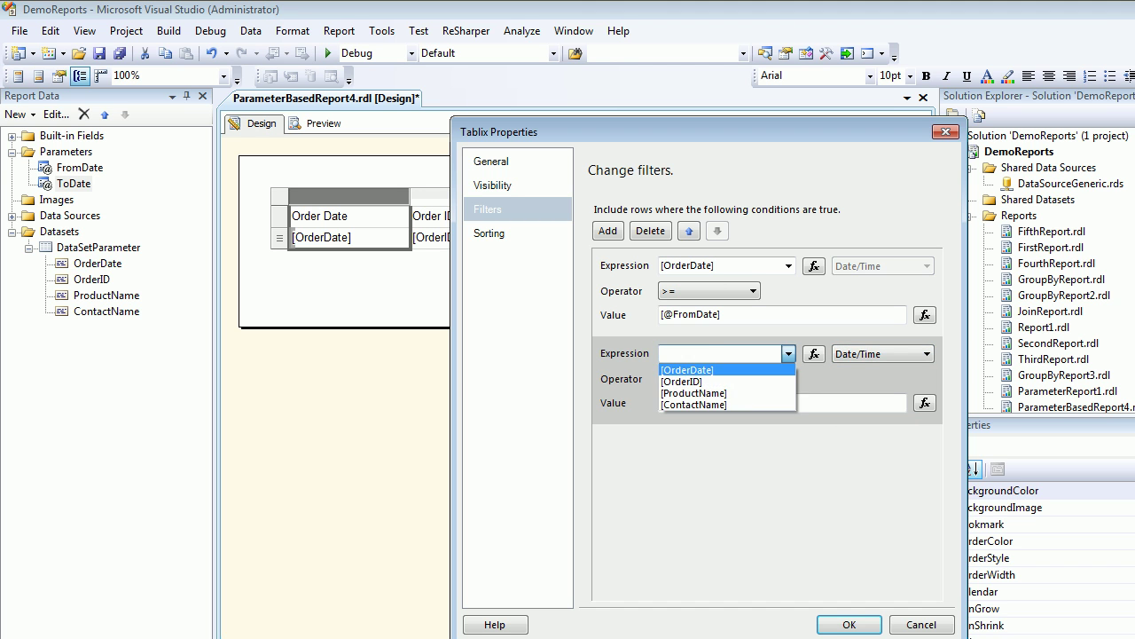
pyautogui.press('Return')
# Step: Set the second OrderDate filter's operator to <=
pyautogui.press('Tab')
pyautogui.hotkey('alt', 'Down')
pyautogui.press('Down')
pyautogui.press('Down')
pyautogui.press('Down')
pyautogui.press('Down')
pyautogui.press('Down')
pyautogui.press('Down')
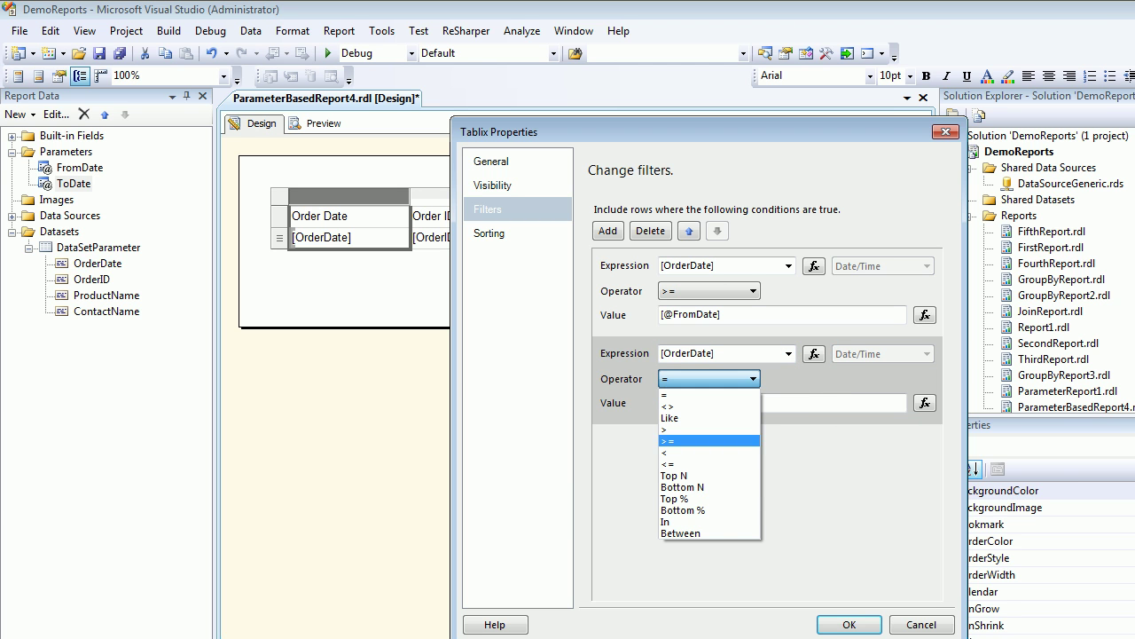
pyautogui.press('Return')
# Step: Set the second filter's value to the ToDate parameter through the expression editor and accept the Tablix Properties
pyautogui.press('Tab')
pyautogui.press('Tab')
pyautogui.press('Return')
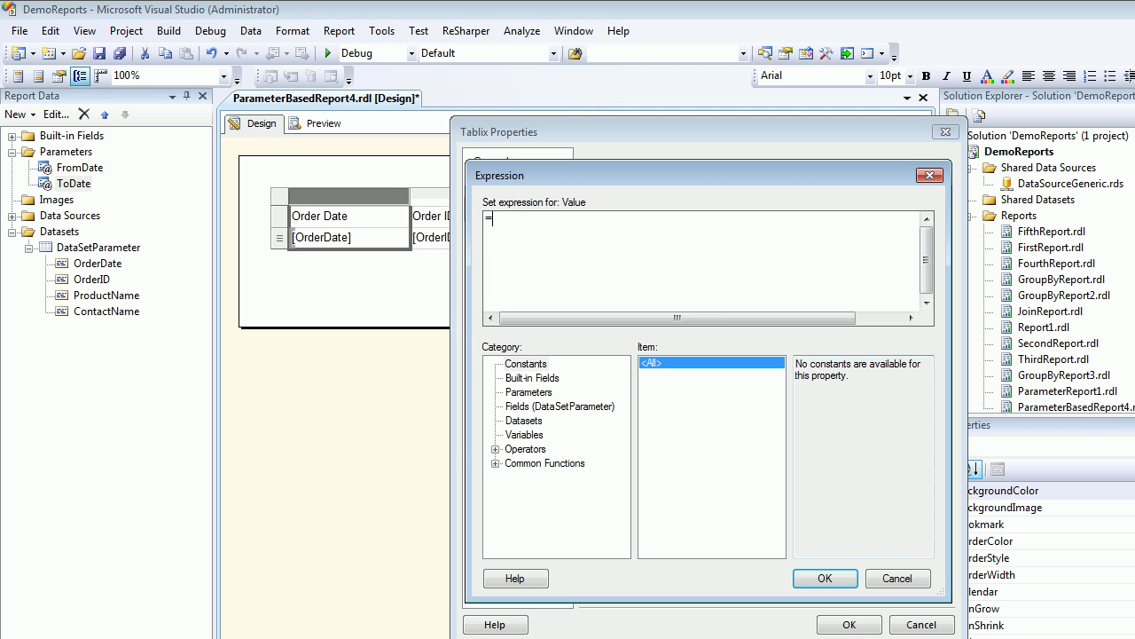
pyautogui.press('Tab')
pyautogui.press('Down')
pyautogui.press('Down')
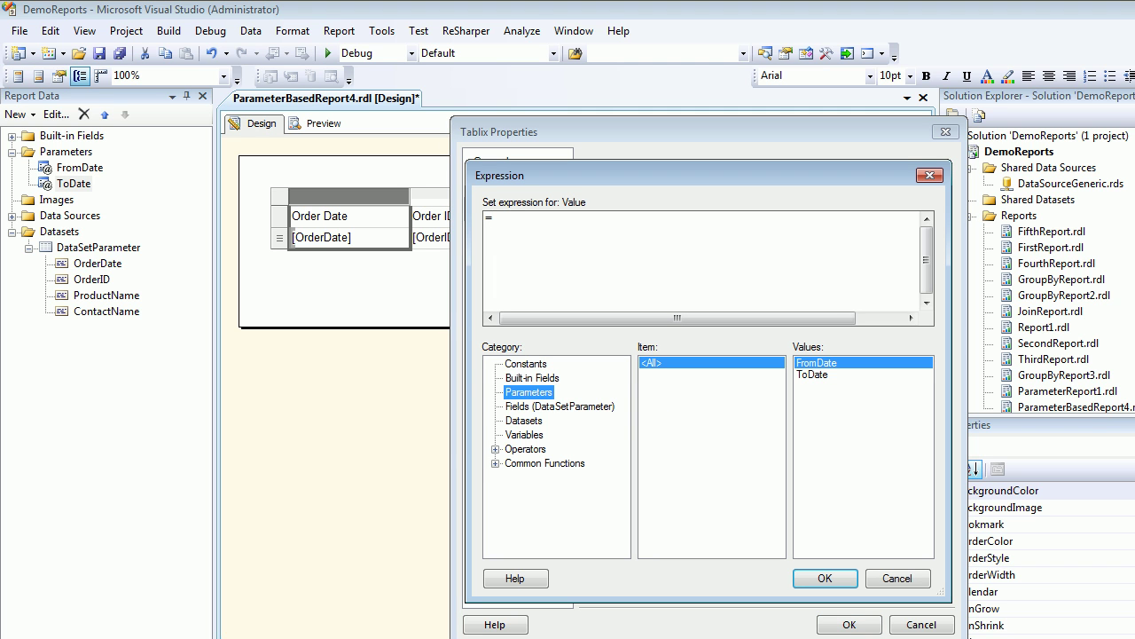
pyautogui.doubleClick(813, 375)
pyautogui.press('Return')
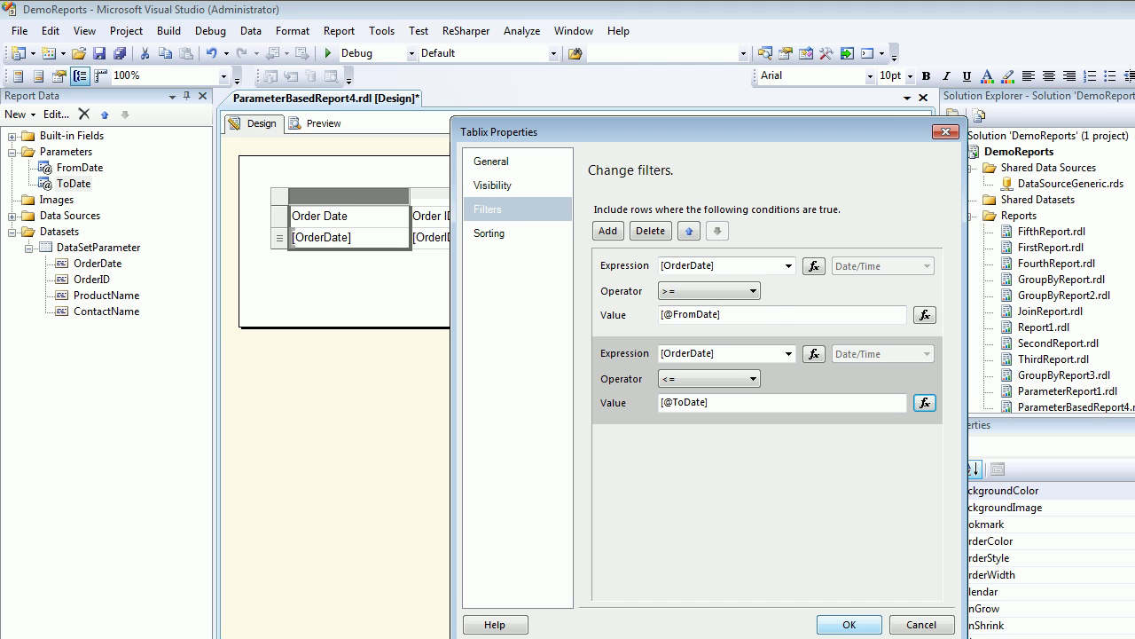
pyautogui.press('Return')
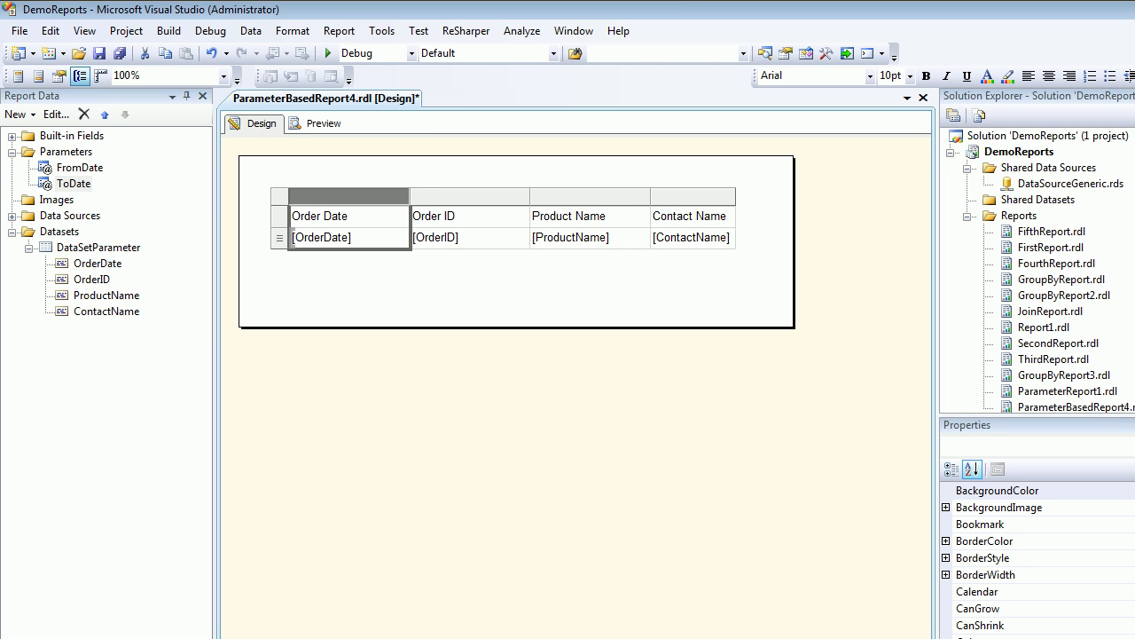
# Step: Save the report and, in its preview, choose 1/2/1996 as the From Date from the calendar
pyautogui.hotkey('ctrl', 's')
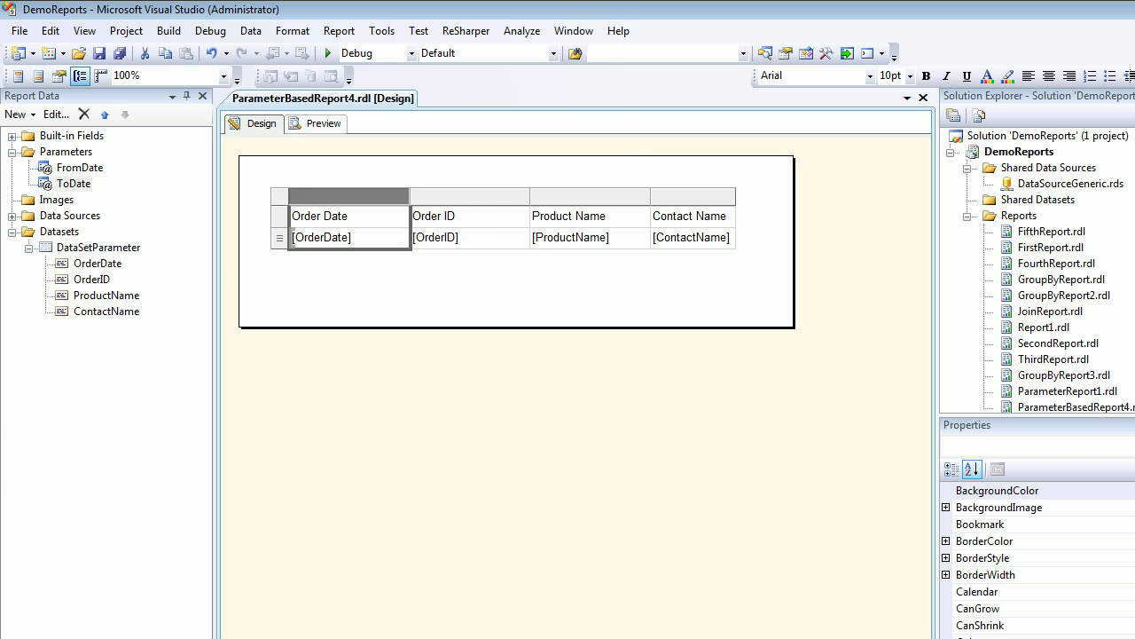
pyautogui.click(316, 123)
pyautogui.click(425, 152)
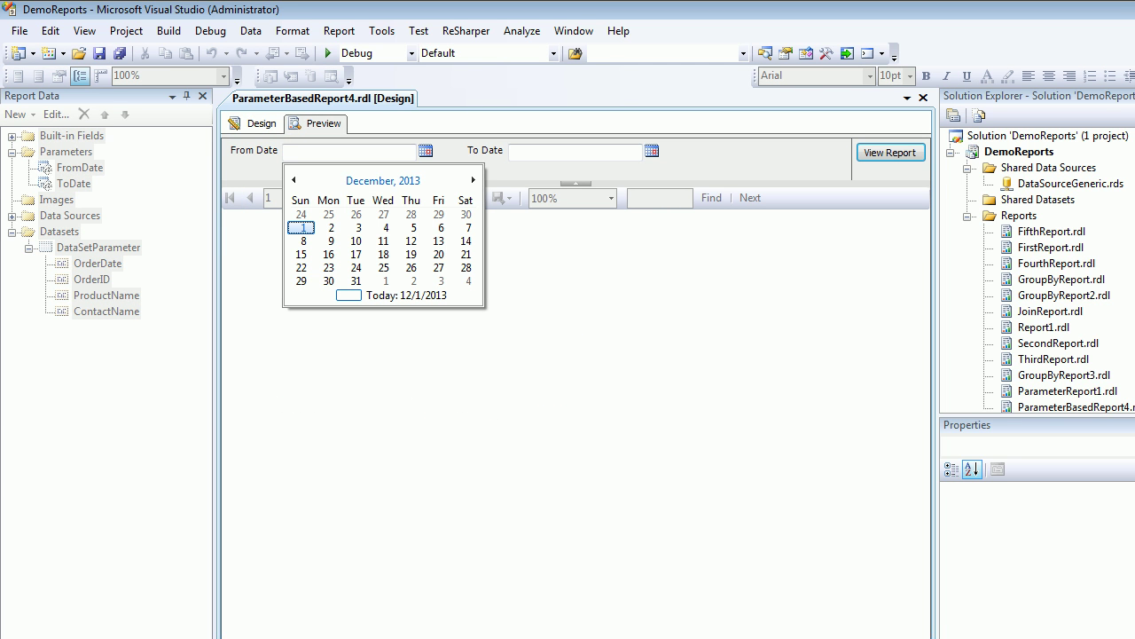
pyautogui.click(383, 180)
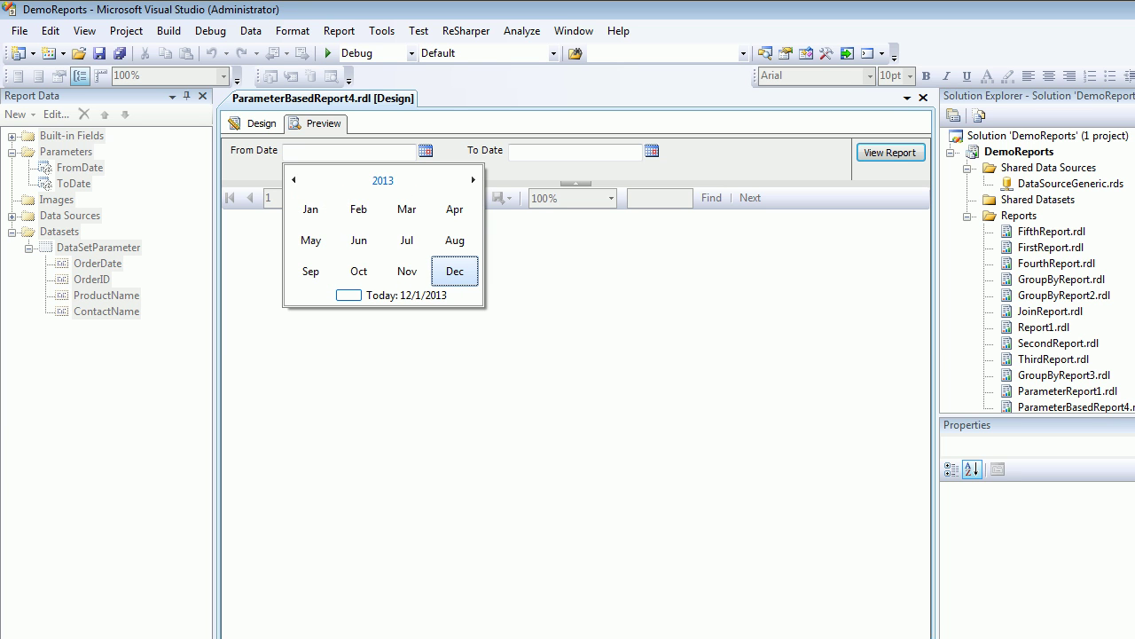
pyautogui.click(383, 180)
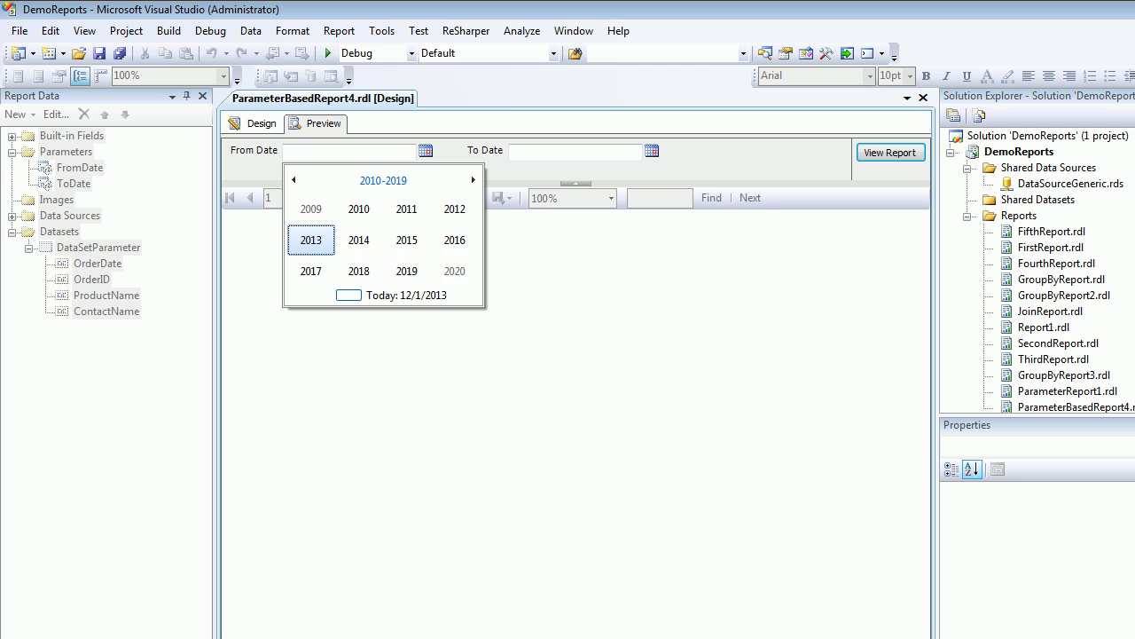
pyautogui.click(384, 180)
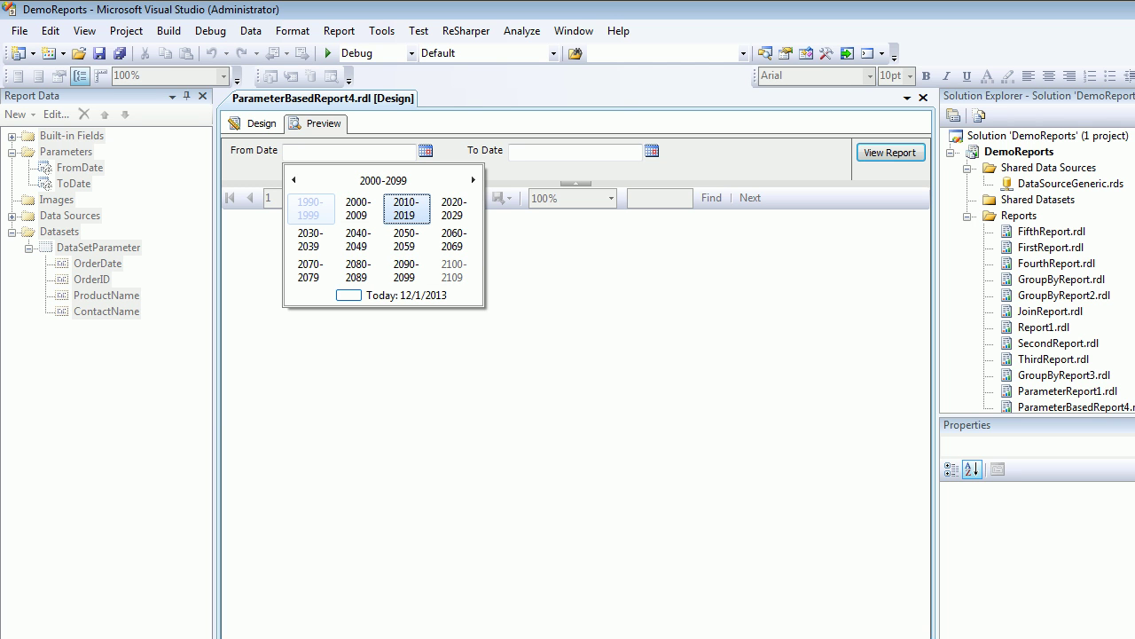
pyautogui.click(310, 209)
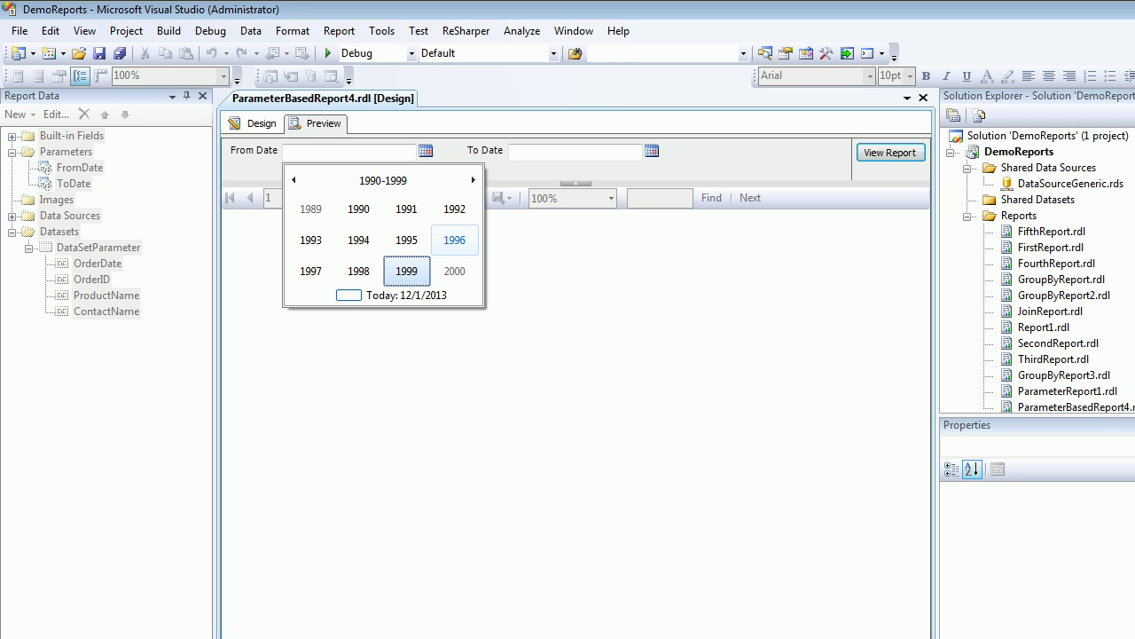
pyautogui.click(454, 239)
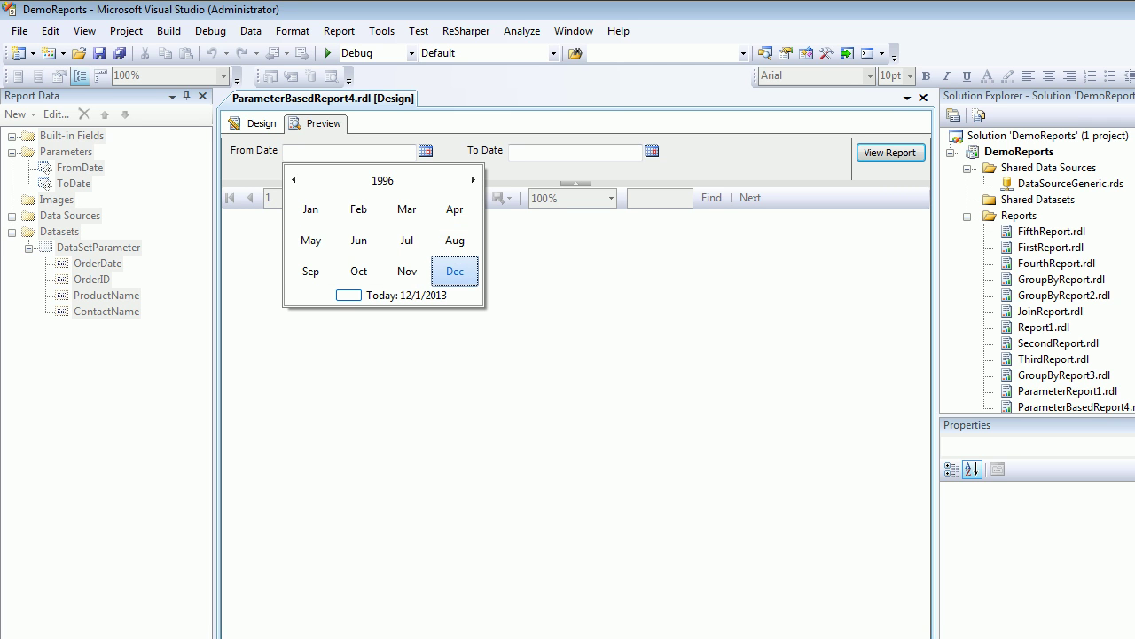
pyautogui.click(310, 209)
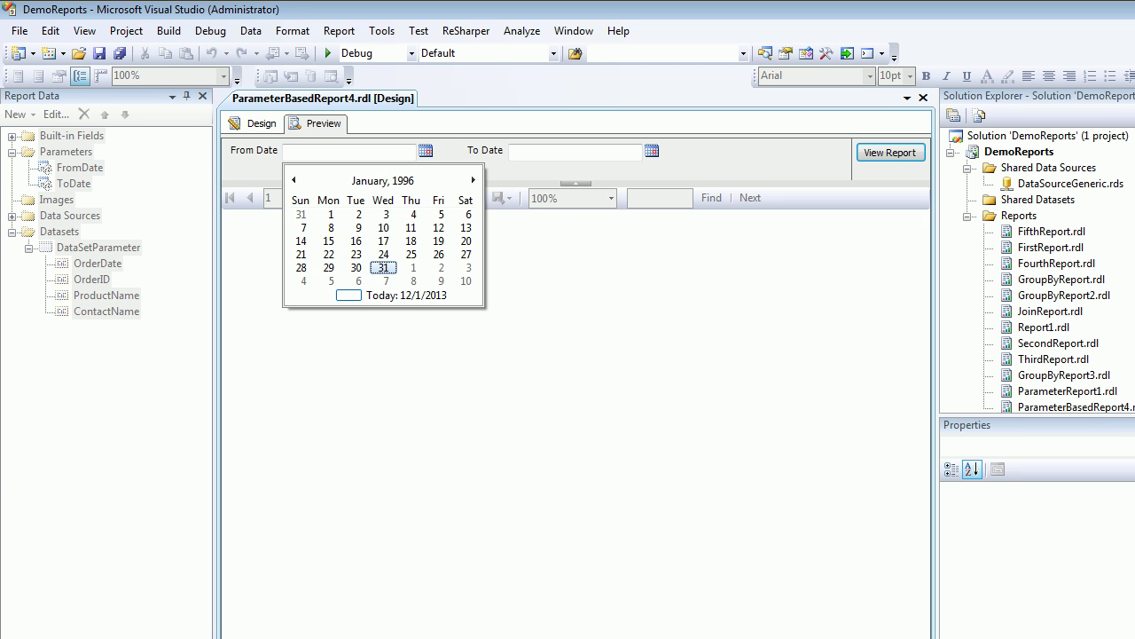
pyautogui.click(359, 213)
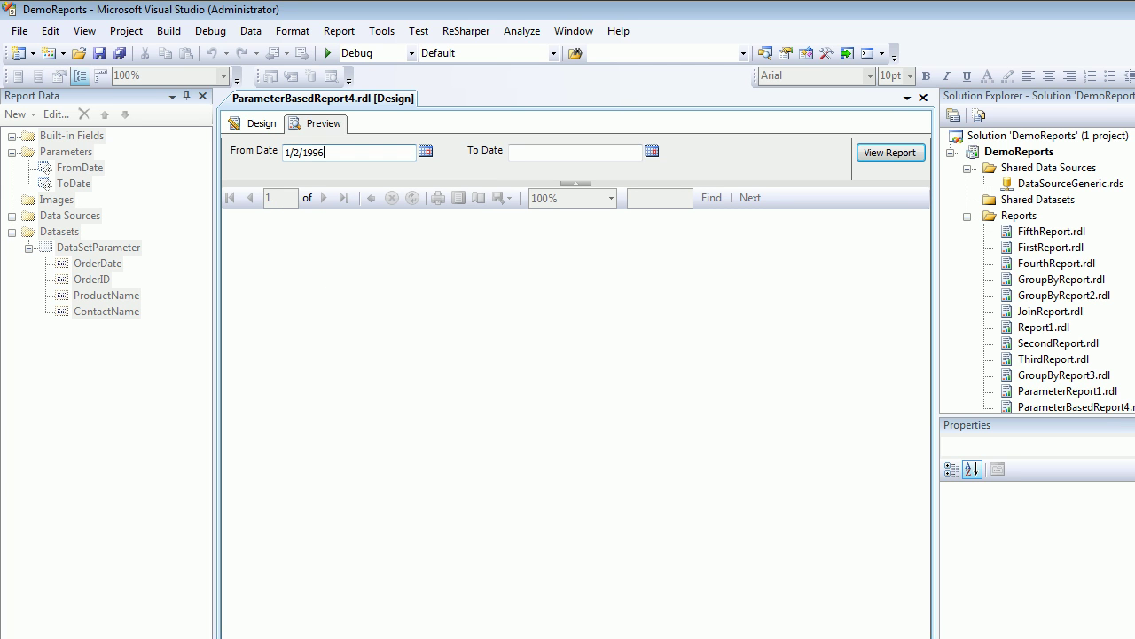
# Step: Copy the From Date into To Date, change its year to make it 1/2/1997, and run the report
pyautogui.hotkey('ctrl', 'a')
pyautogui.hotkey('ctrl', 'c')
pyautogui.press('Tab')
pyautogui.hotkey('ctrl', 'v')
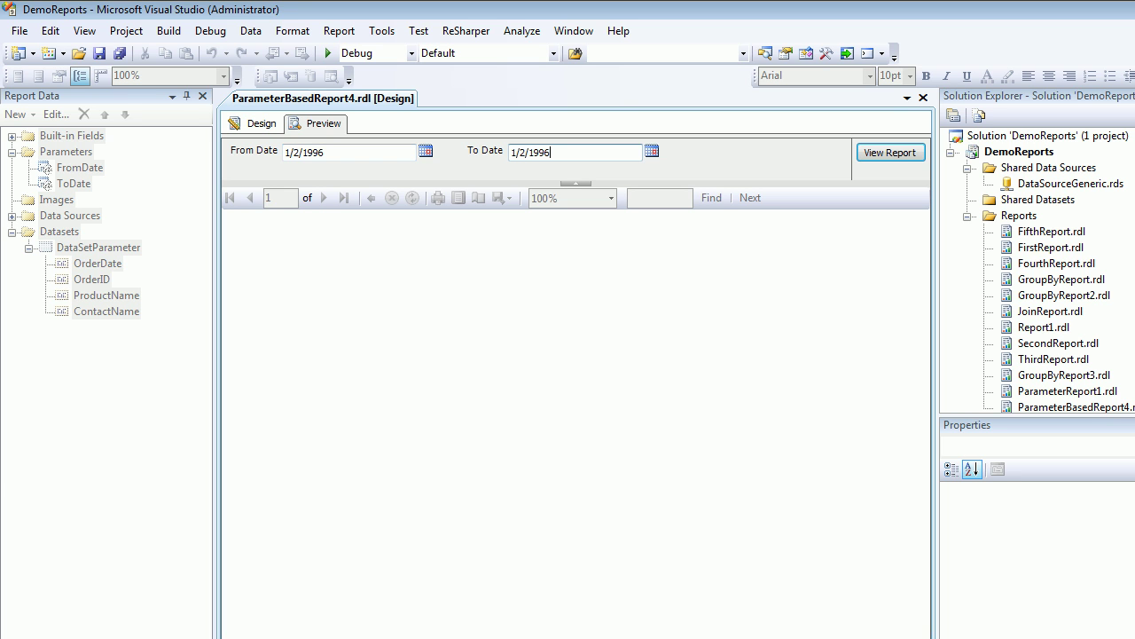
pyautogui.press('BackSpace')
pyautogui.write('7')
pyautogui.click(326, 153)
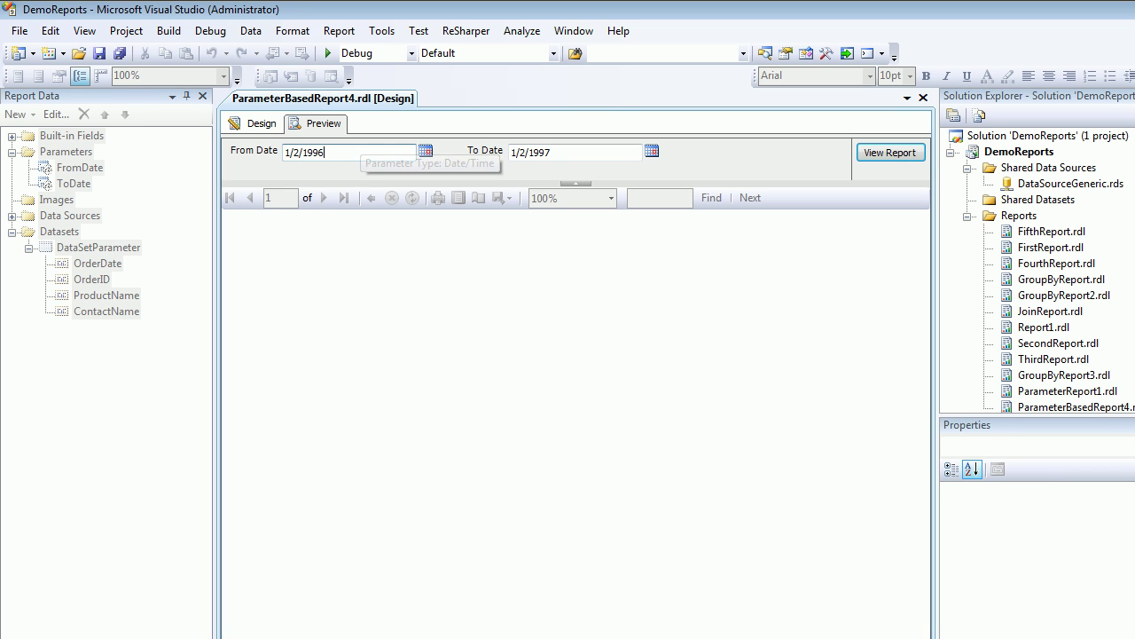
pyautogui.click(553, 153)
pyautogui.press('Return')
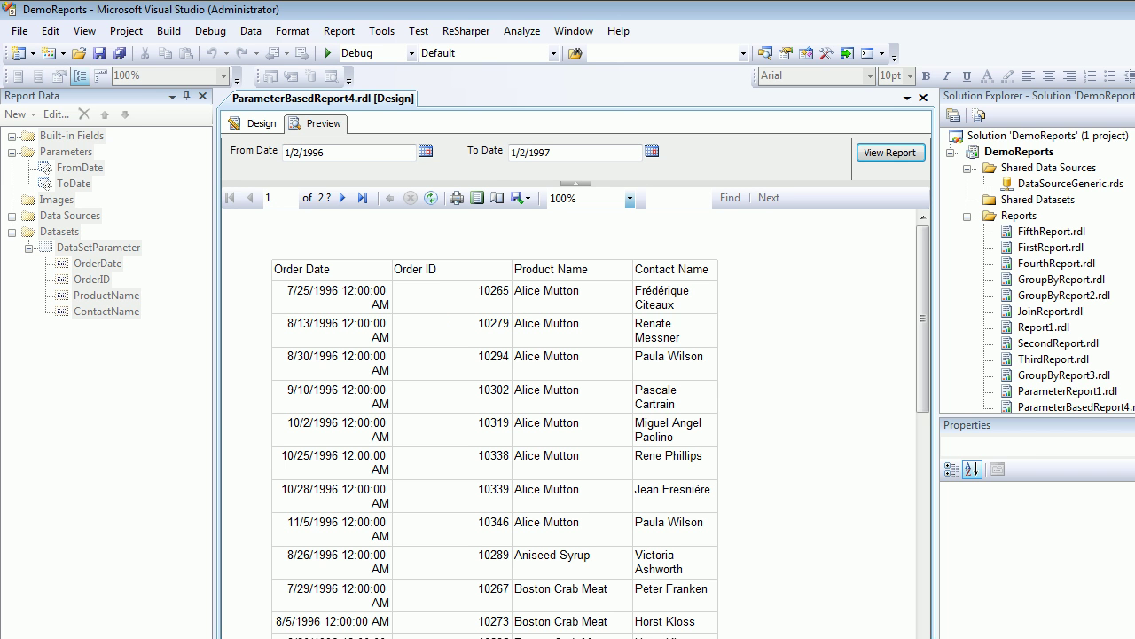
# Step: Change the To Date to 7/2/1996 and rerun the report
pyautogui.click(553, 152)
pyautogui.press('BackSpace')
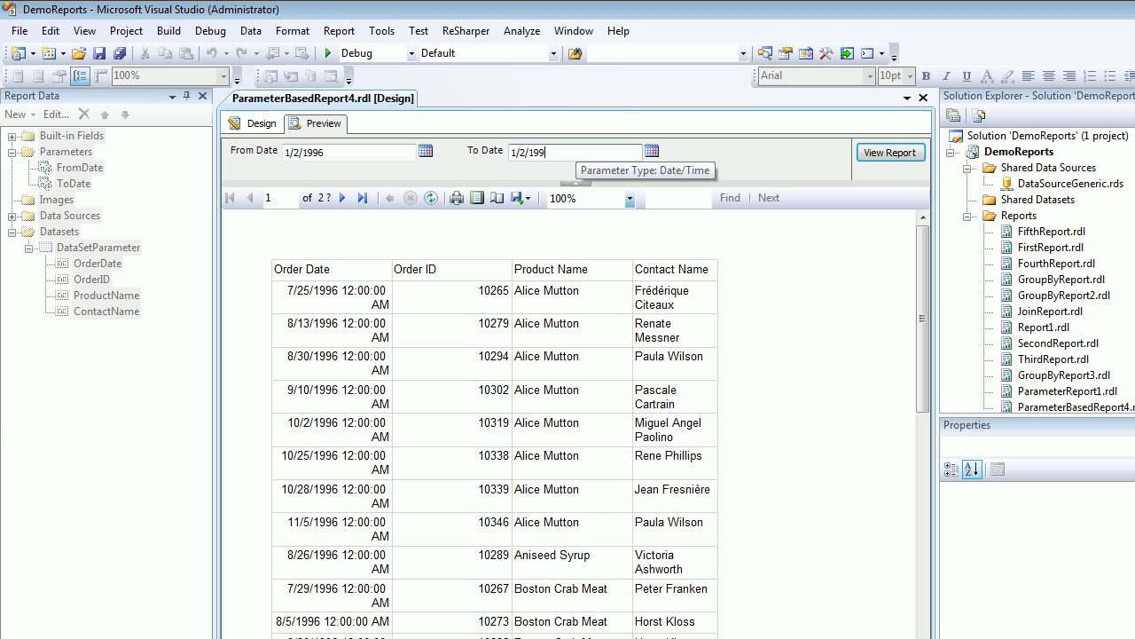
pyautogui.write('6')
pyautogui.press('BackSpace')
pyautogui.write('7')
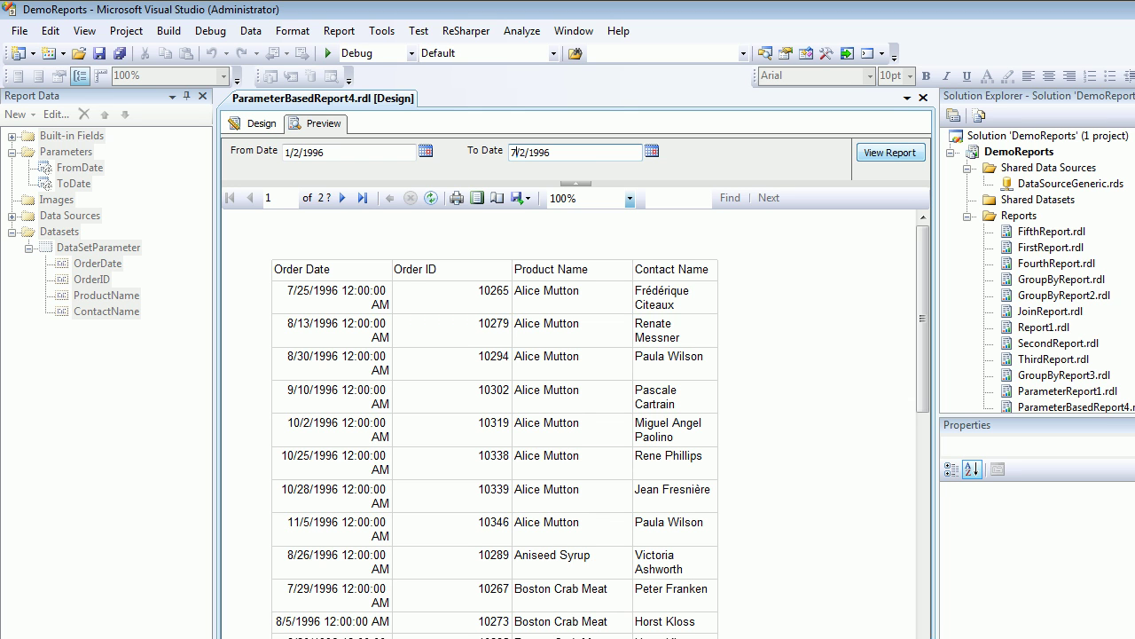
pyautogui.click(890, 153)
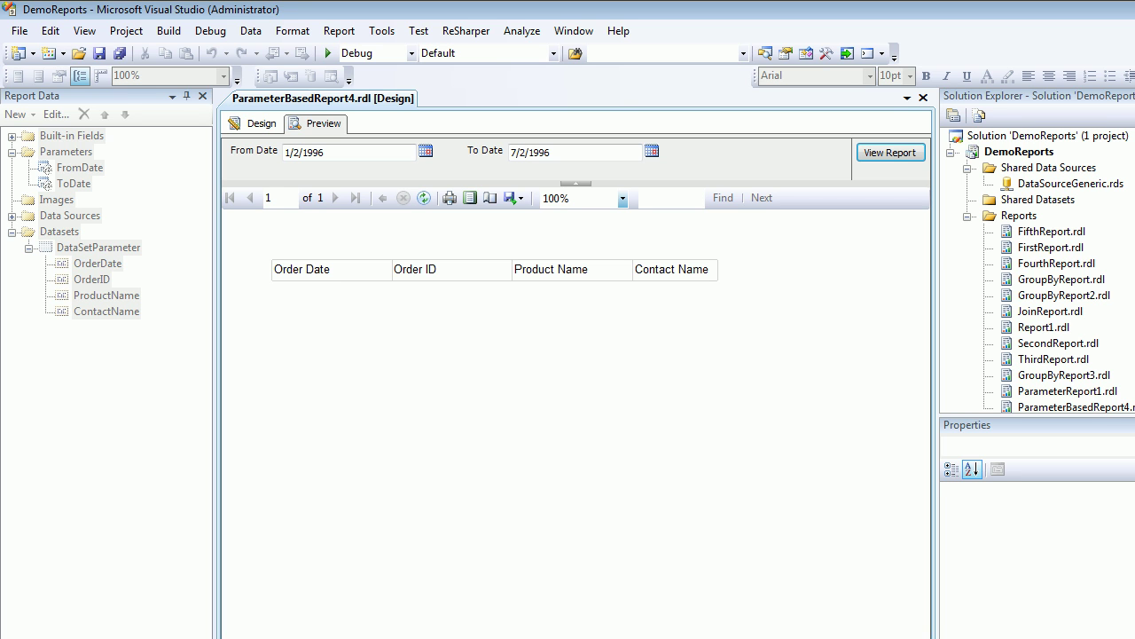
# Step: Change the To Date to 8/2/1996 and rerun the report
pyautogui.click(521, 153)
pyautogui.press('BackSpace')
pyautogui.write('8')
pyautogui.press('Return')
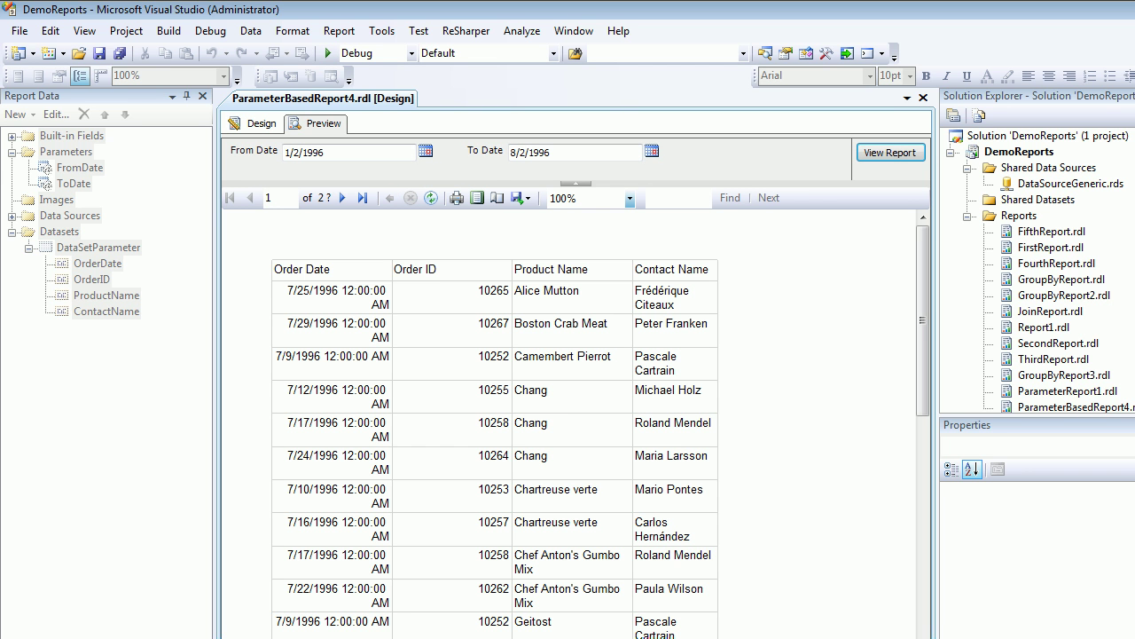
# Step: Review the order dates across both pages of the previewed report against the chosen date range
pyautogui.scroll(-15, 568, 425)
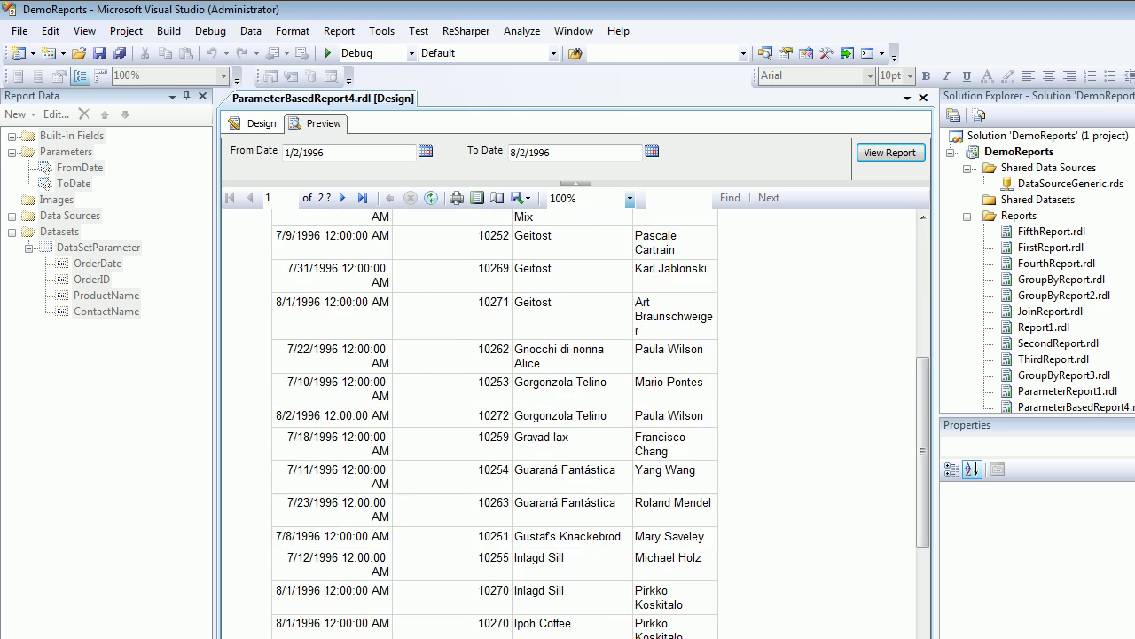
pyautogui.scroll(-3, 497, 426)
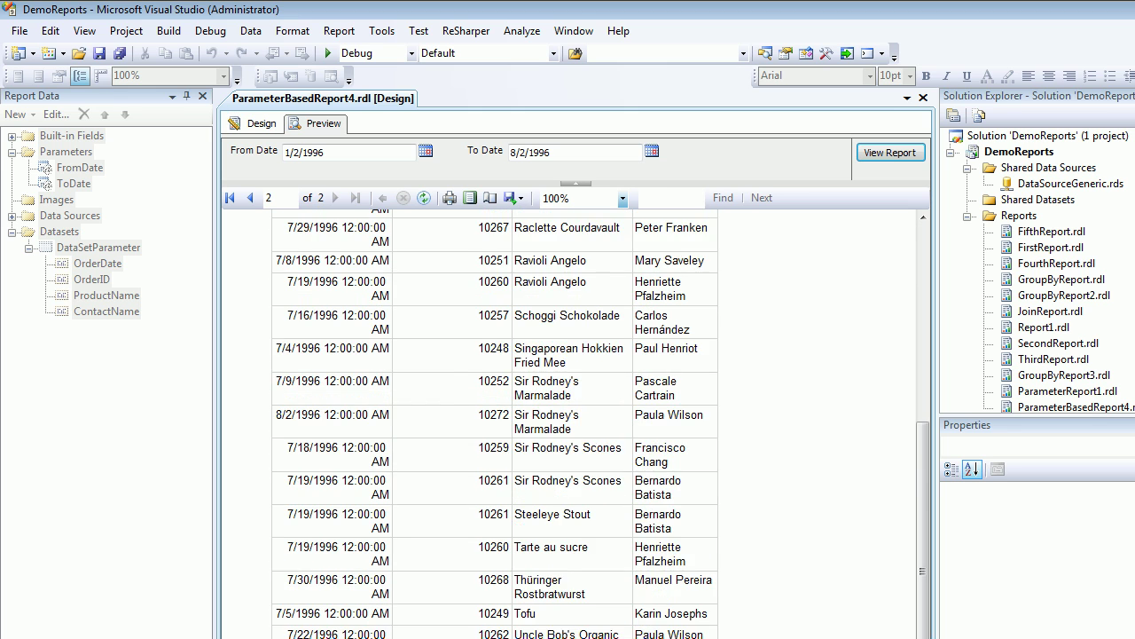
pyautogui.scroll(15, 497, 426)
pyautogui.scroll(3, 497, 426)
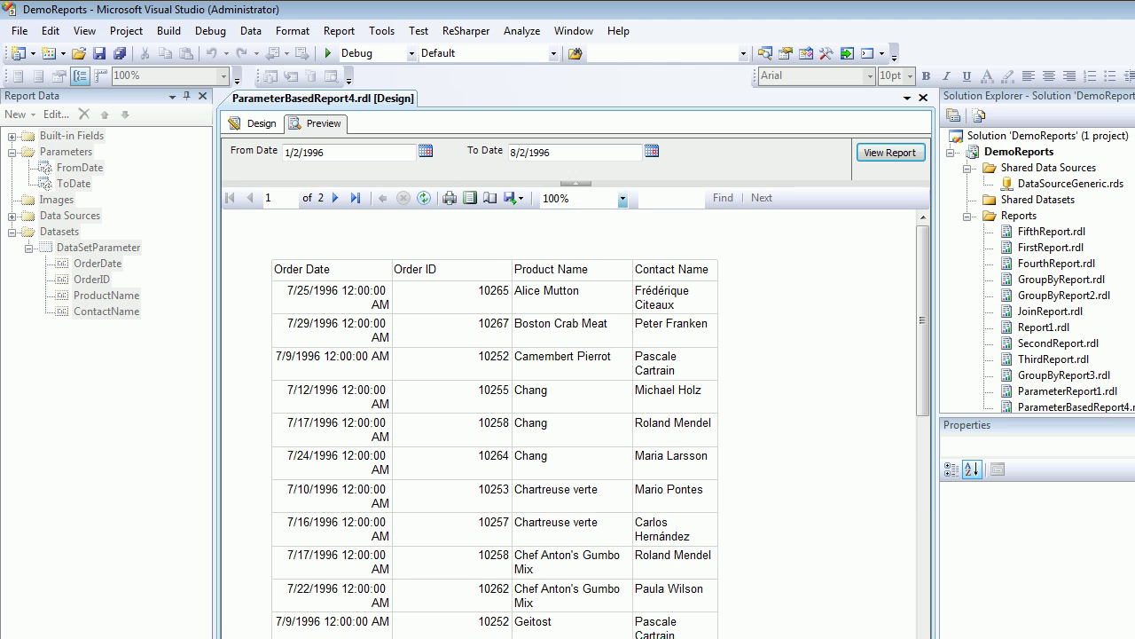
pyautogui.scroll(-5, 497, 426)
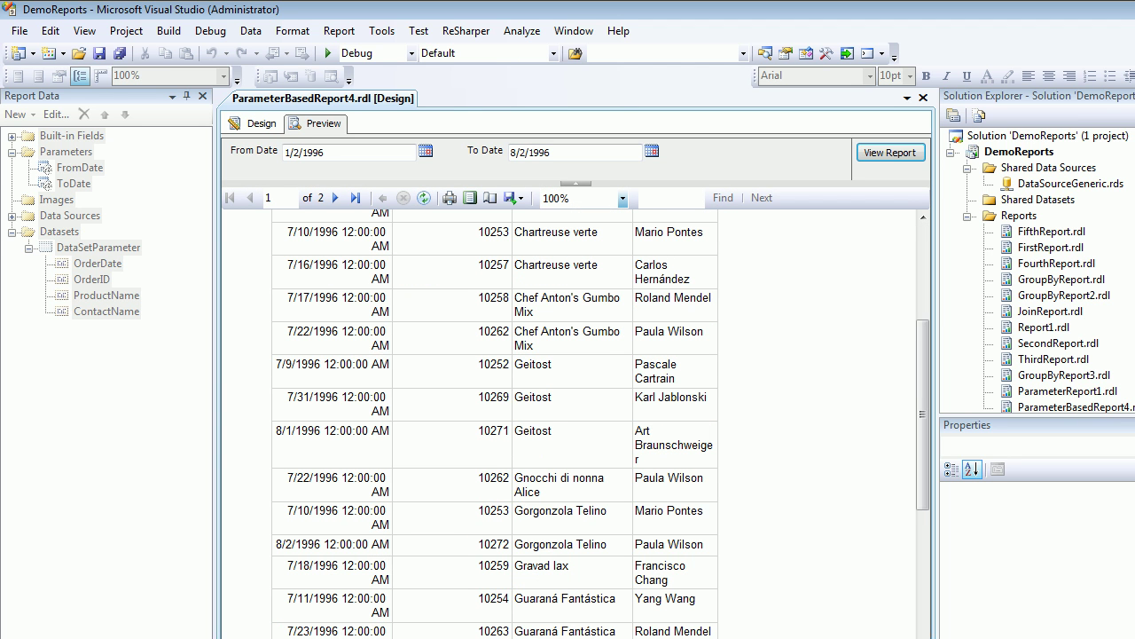
pyautogui.scroll(-10, 497, 426)
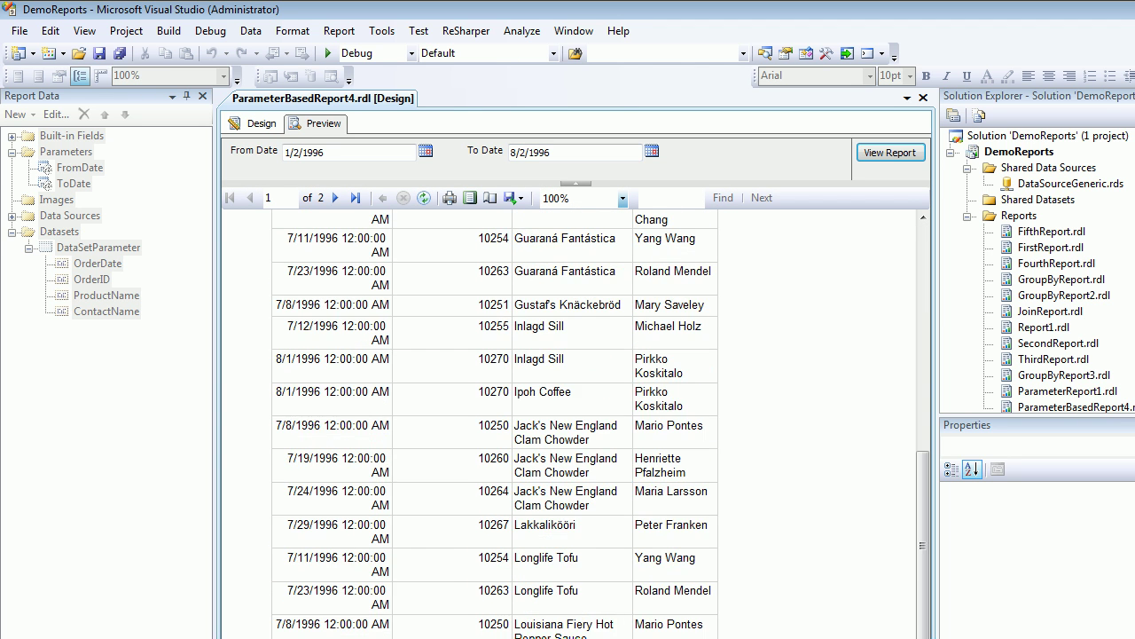
pyautogui.scroll(-10, 496, 426)
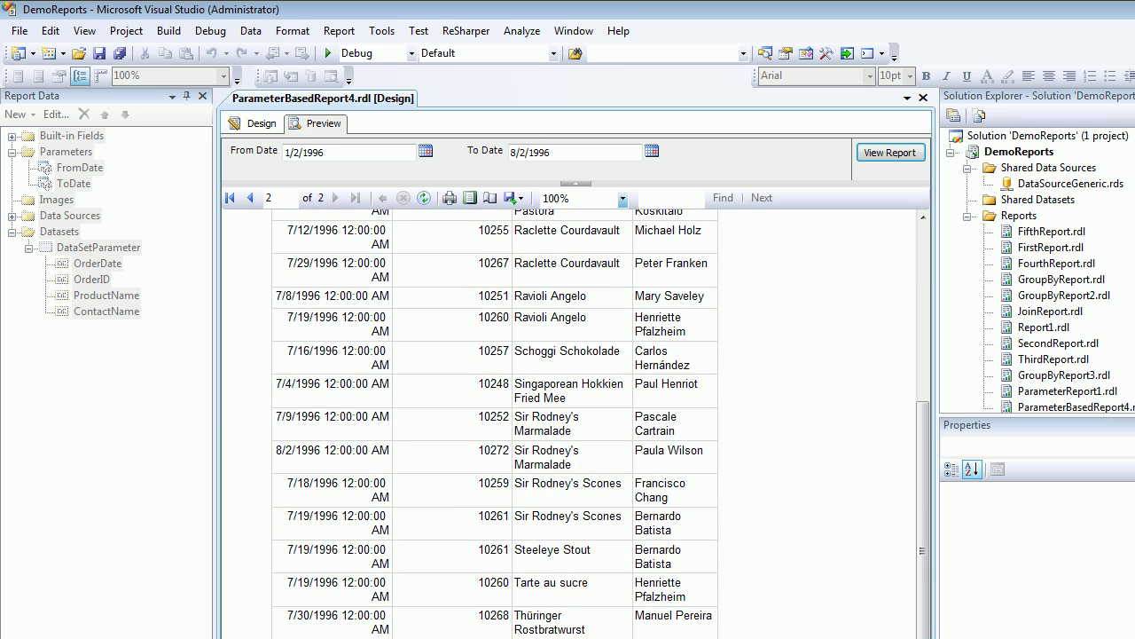
pyautogui.scroll(15, 497, 425)
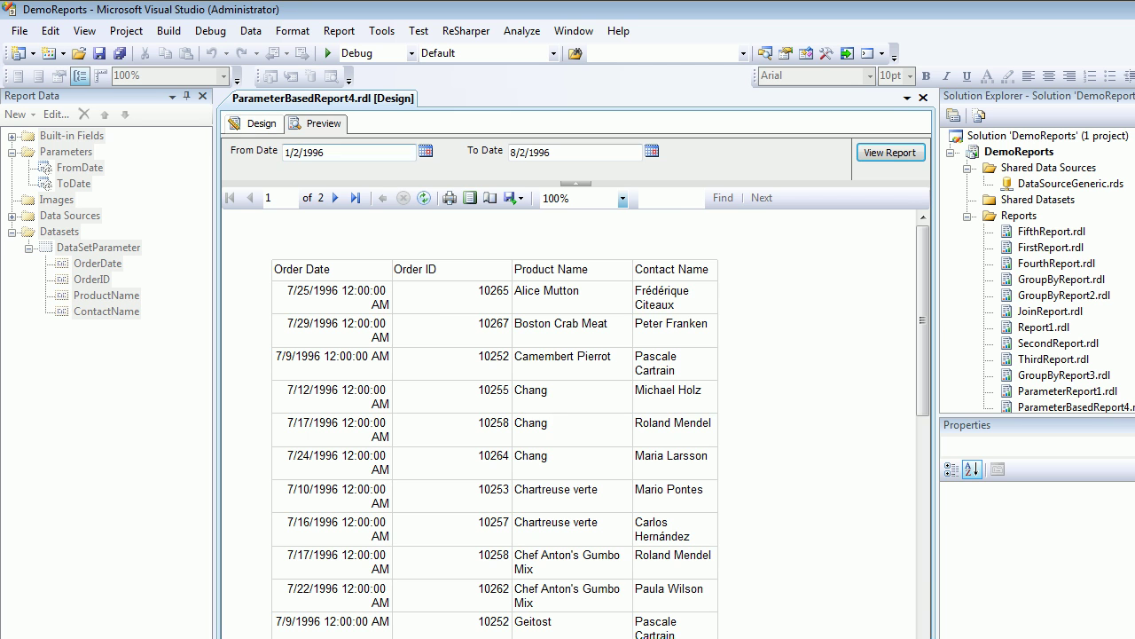
# Step: Return to the report design and examine the SQL statement of DataSetParameter in the Query Designer, then close it with OK
pyautogui.click(257, 124)
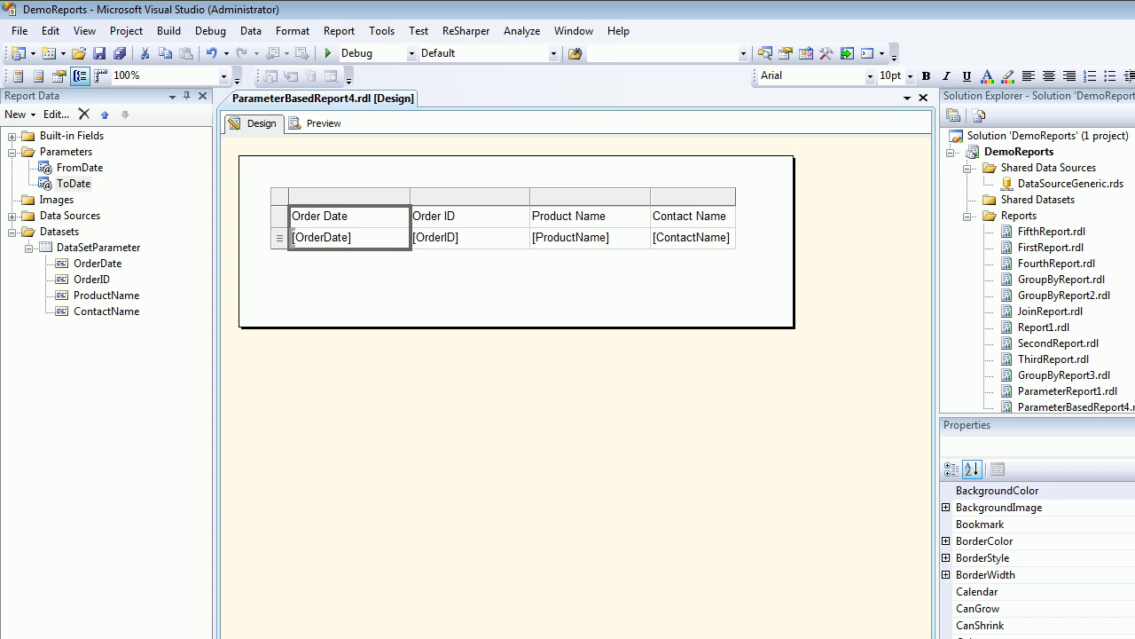
pyautogui.click(98, 248)
pyautogui.rightClick(74, 249)
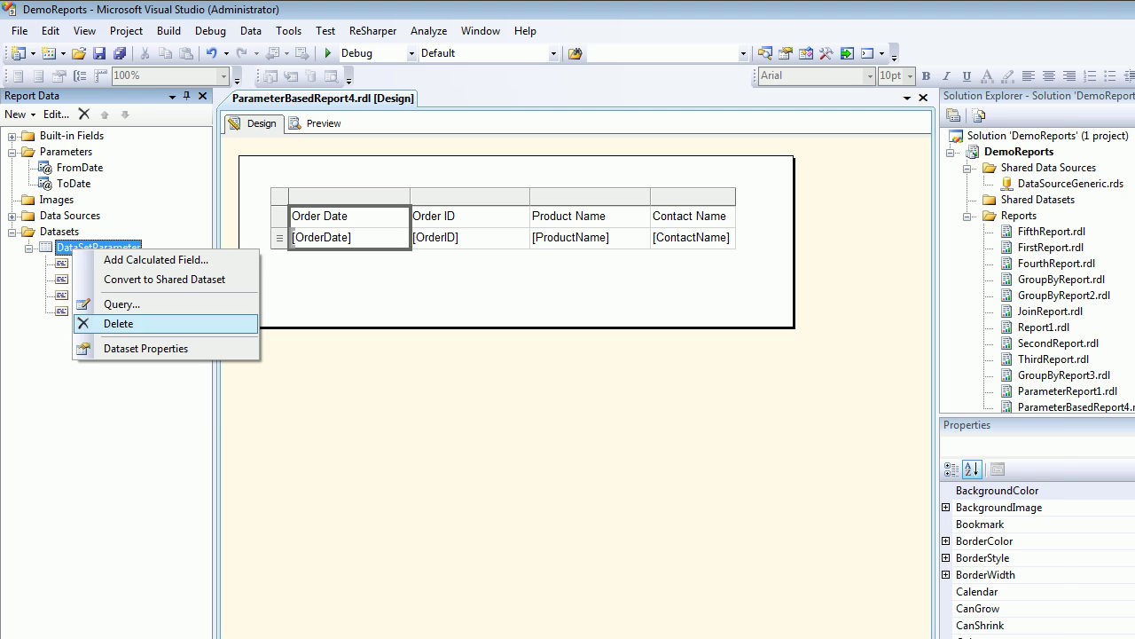
pyautogui.press('Return')
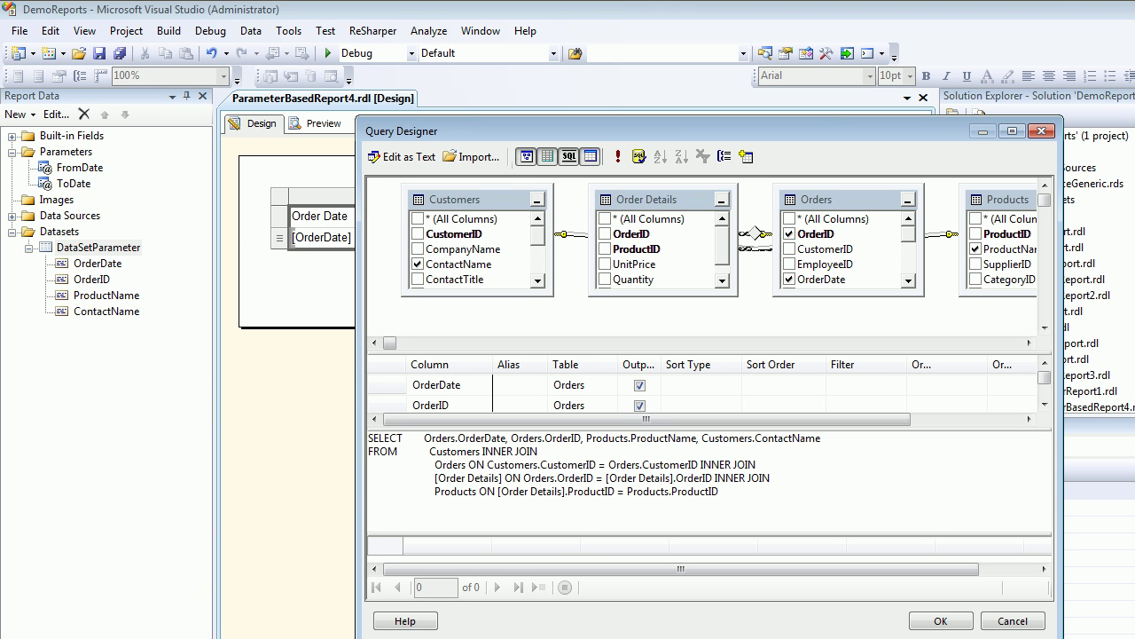
pyautogui.moveTo(720, 491); pyautogui.dragTo(369, 437)
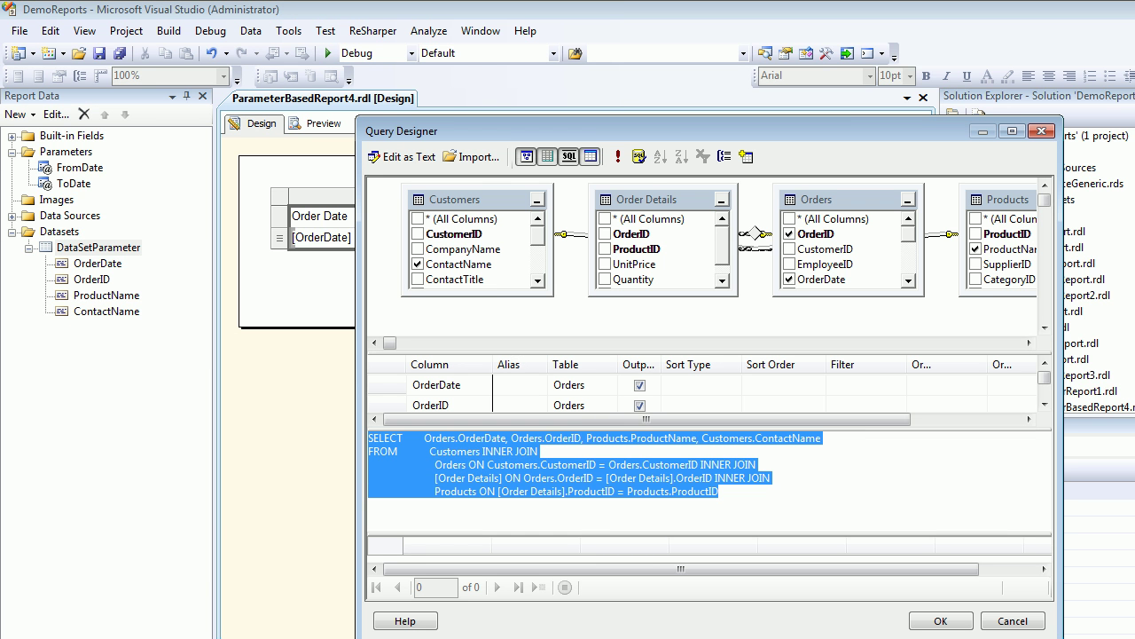
pyautogui.click(940, 621)
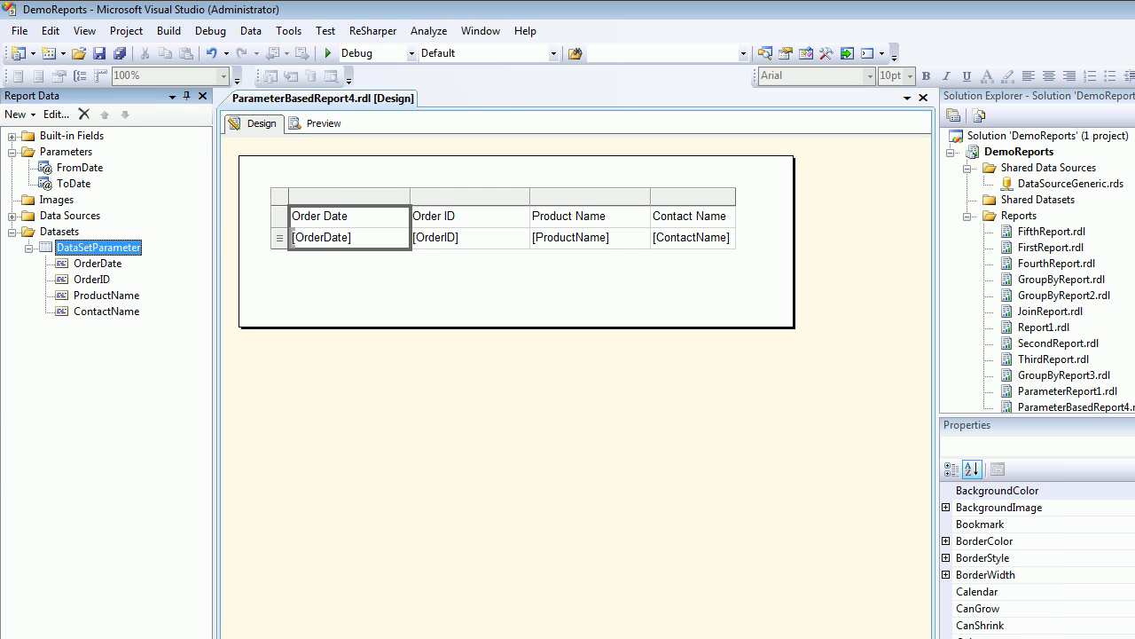
# Step: Review the general properties of the FromDate parameter and close them with OK
pyautogui.click(65, 152)
pyautogui.press('Down')
pyautogui.press('Down')
pyautogui.press('Up')
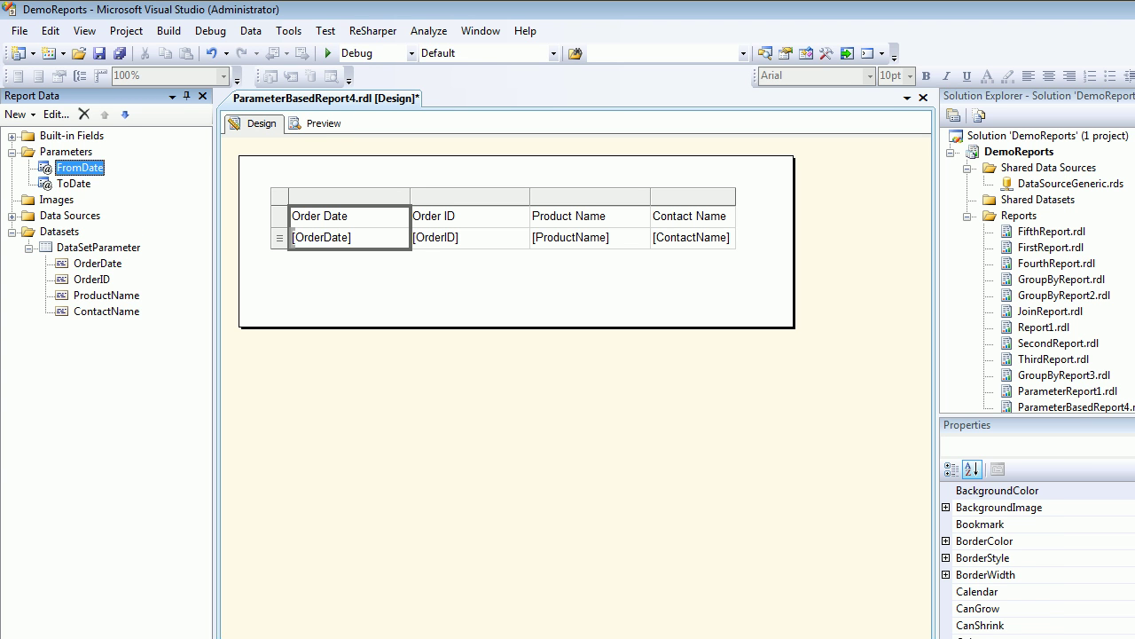
pyautogui.press('Down')
pyautogui.rightClick(76, 168)
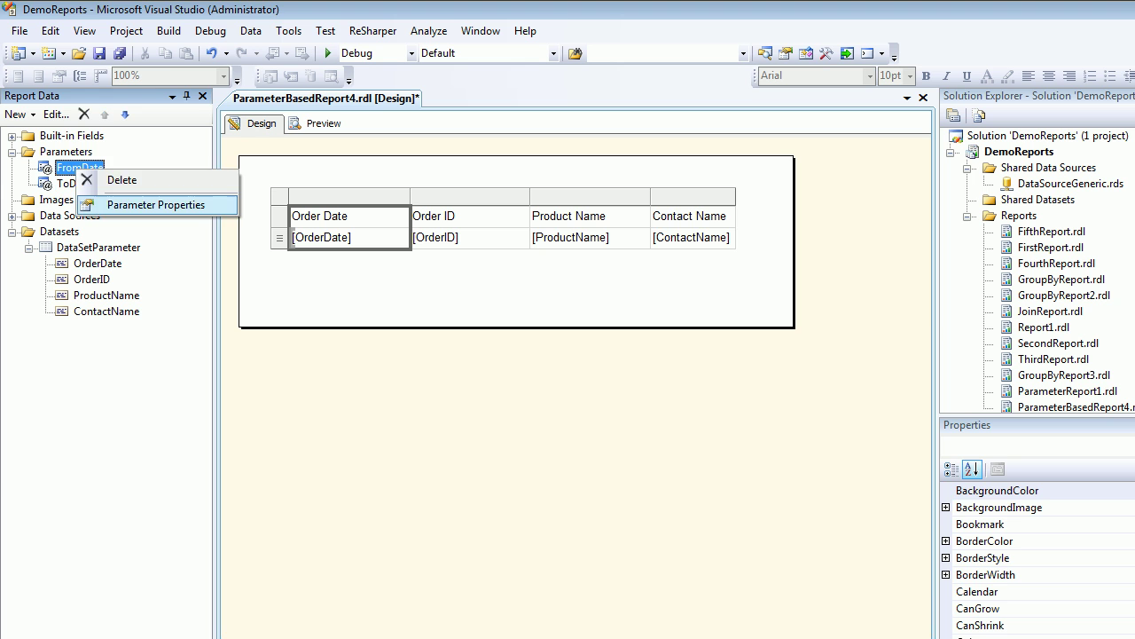
pyautogui.click(124, 205)
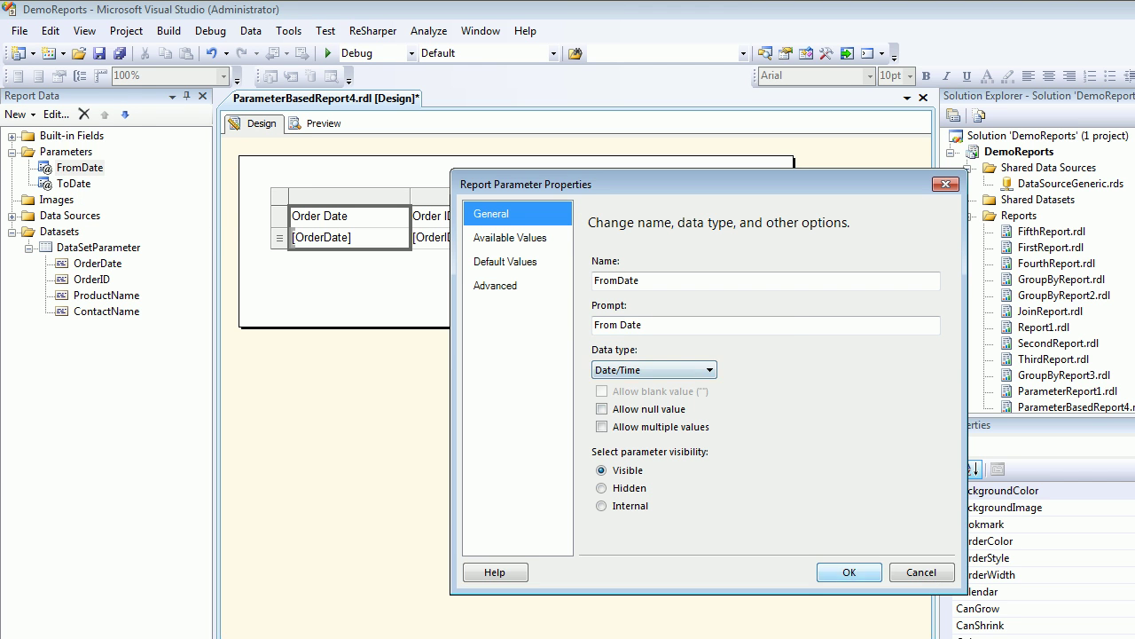
pyautogui.press('Return')
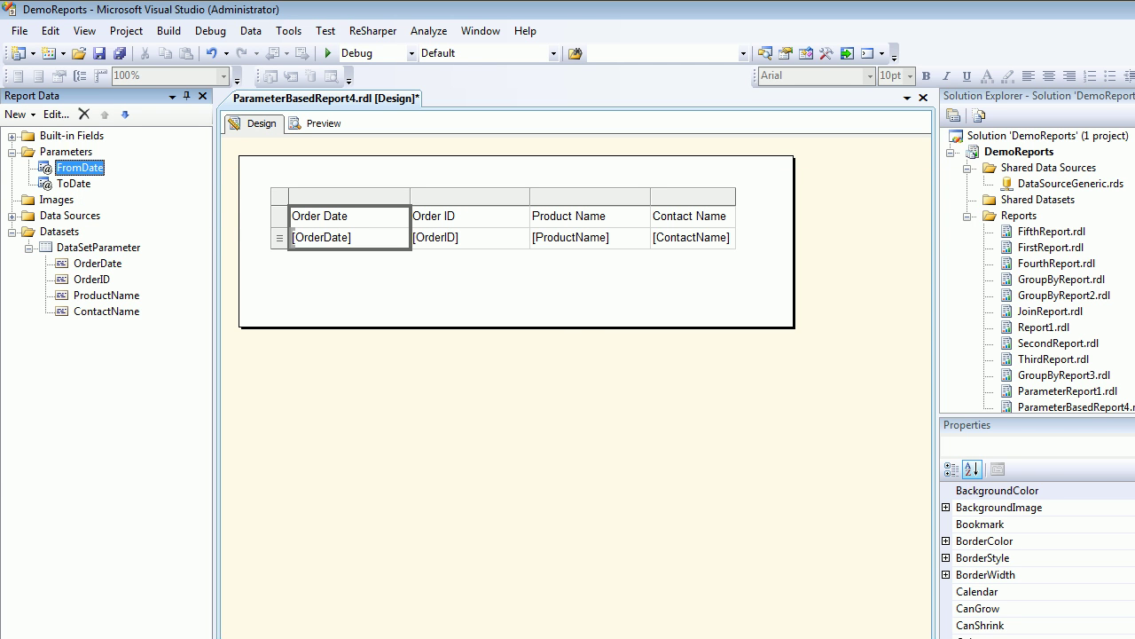
# Step: Examine the order table's filter conditions in Tablix Properties, close them with OK and save all files
pyautogui.click(309, 197)
pyautogui.rightClick(309, 196)
pyautogui.click(391, 271)
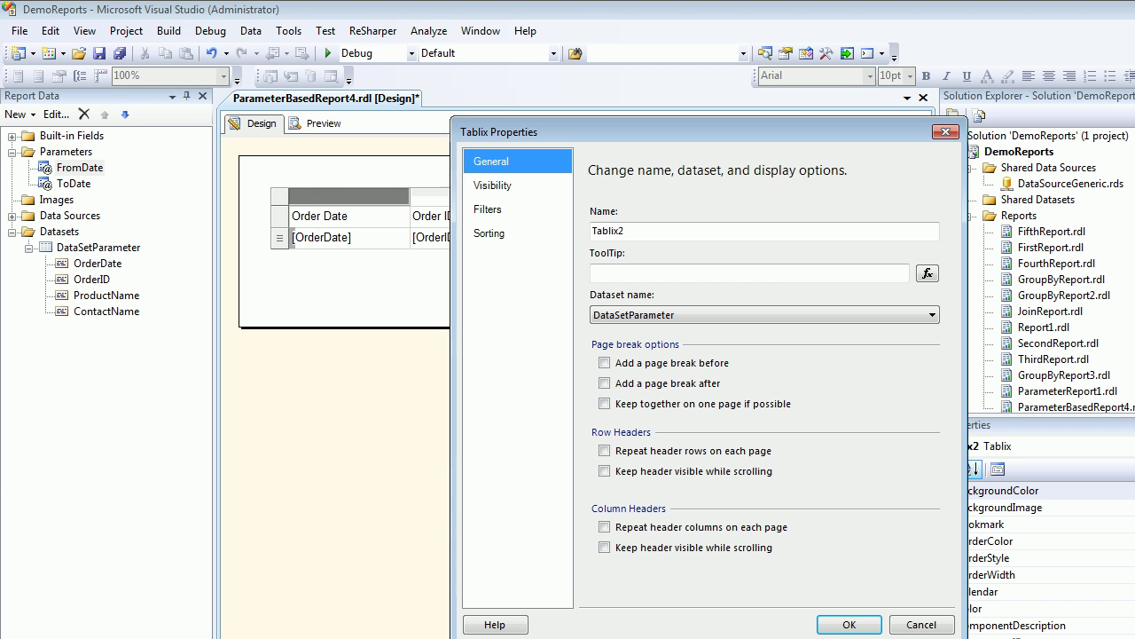
pyautogui.click(488, 209)
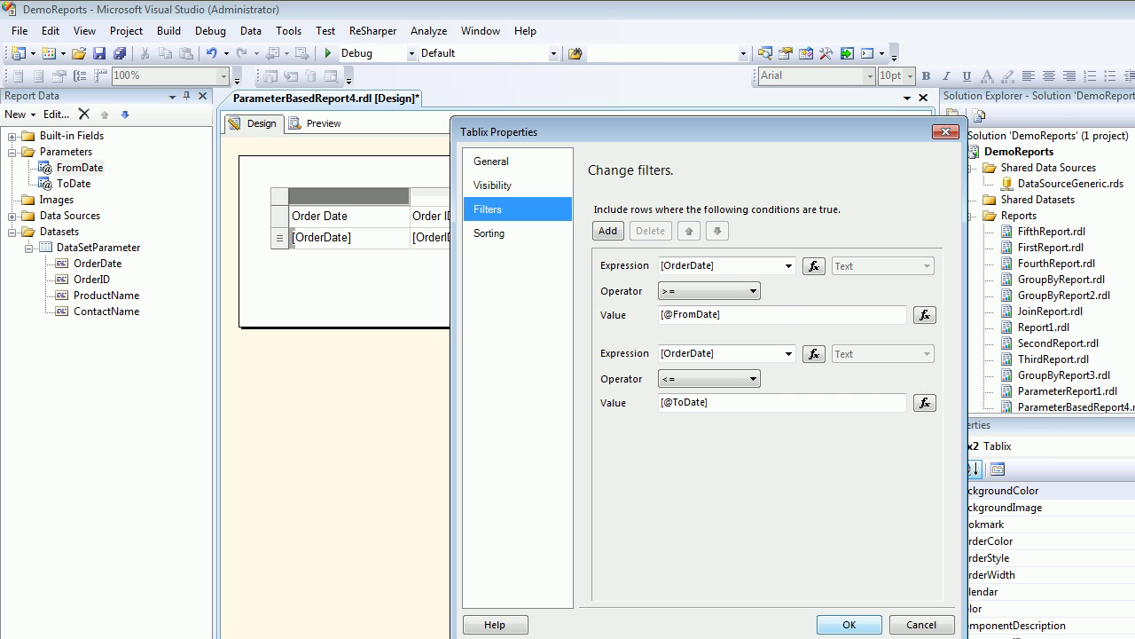
pyautogui.press('Return')
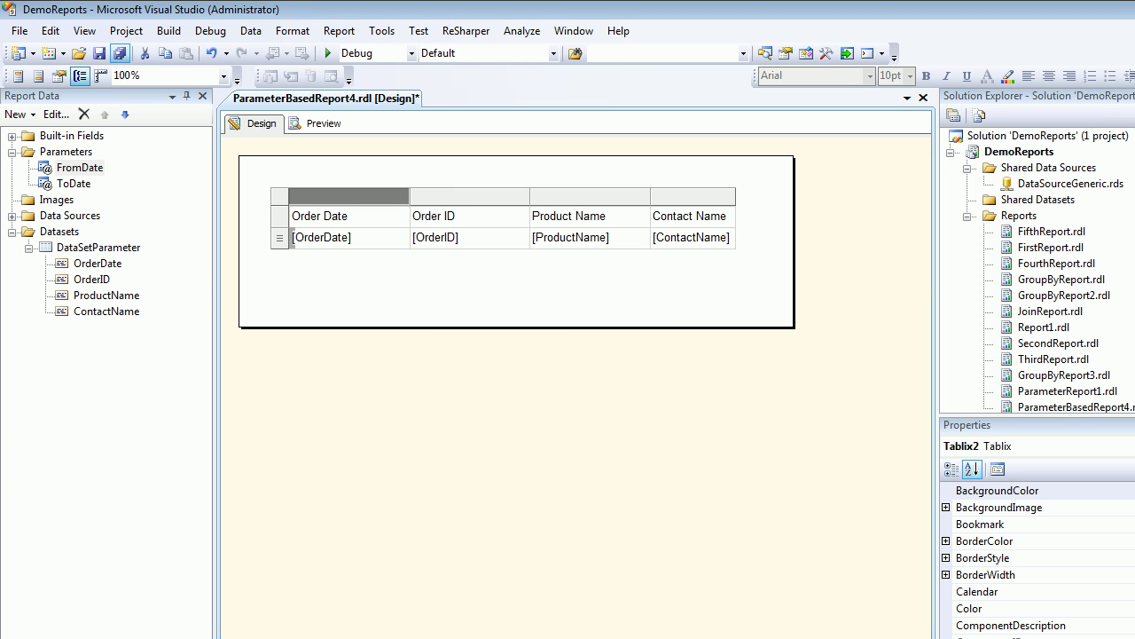
pyautogui.click(120, 53)
# Step: Examine the SQL statement of DataSetParameter in the Query Designer, then cancel out of it
pyautogui.rightClick(126, 247)
pyautogui.press('Down')
pyautogui.press('Down')
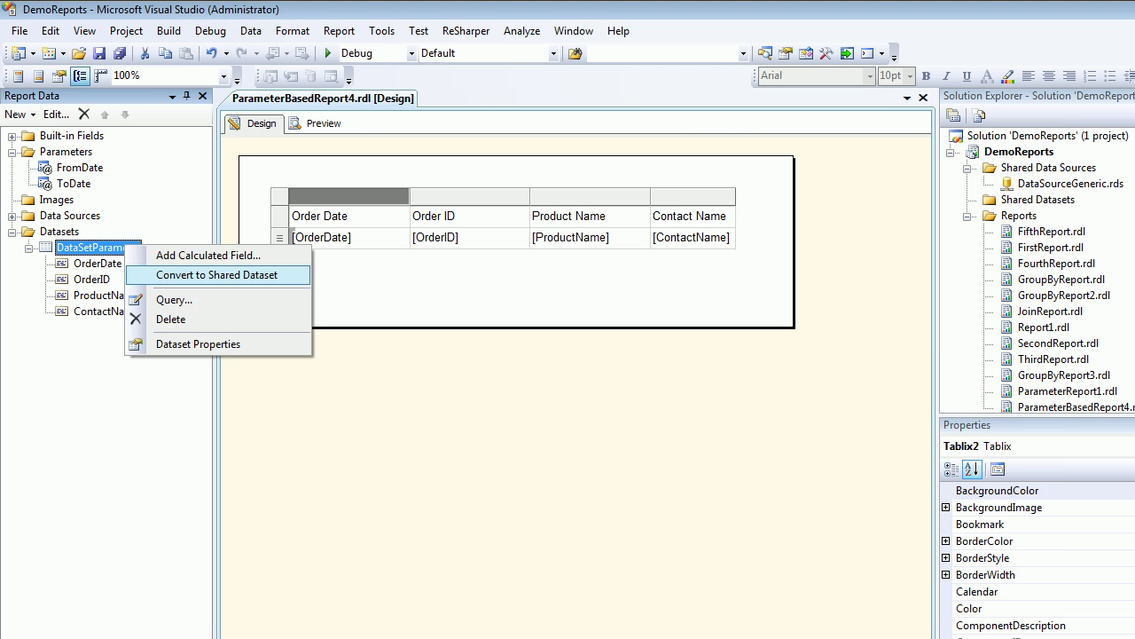
pyautogui.press('Return')
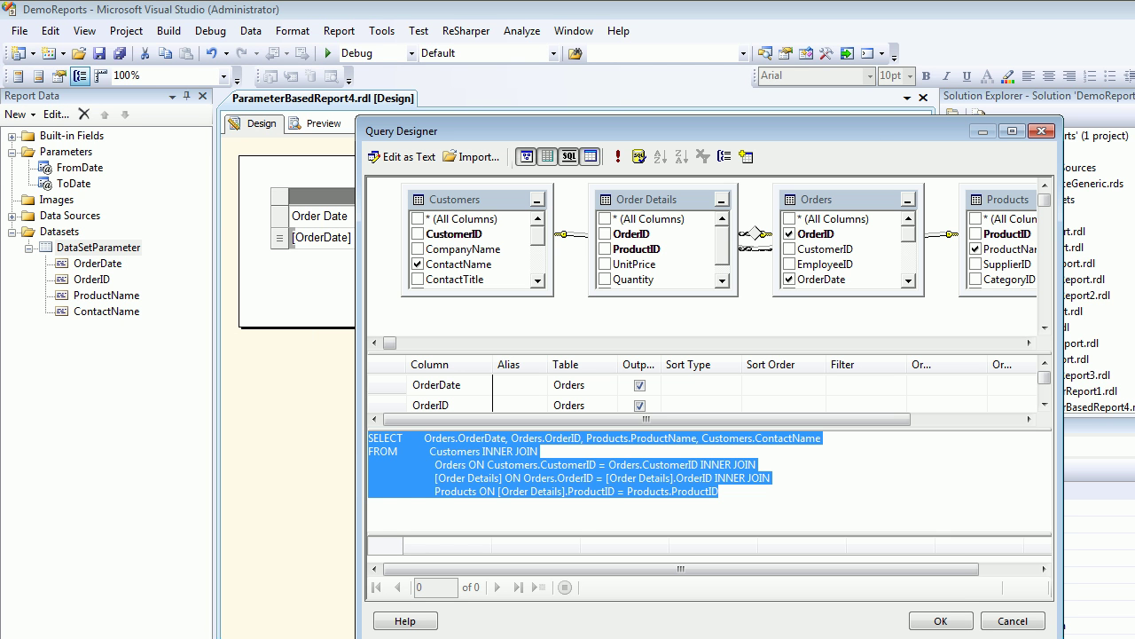
pyautogui.click(720, 492)
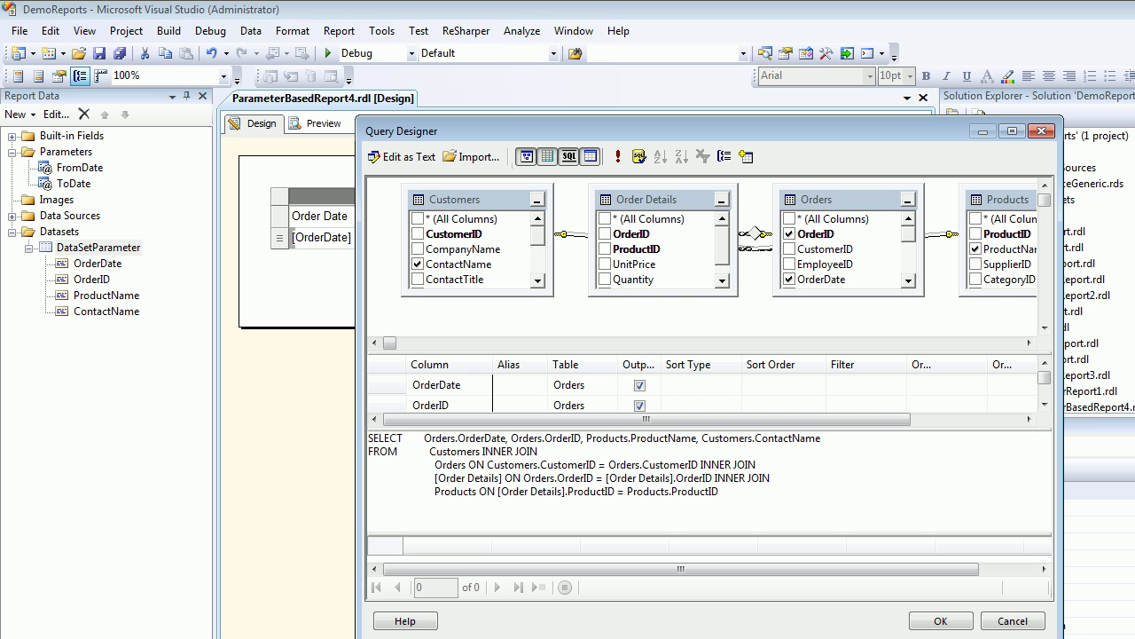
pyautogui.press('Escape')
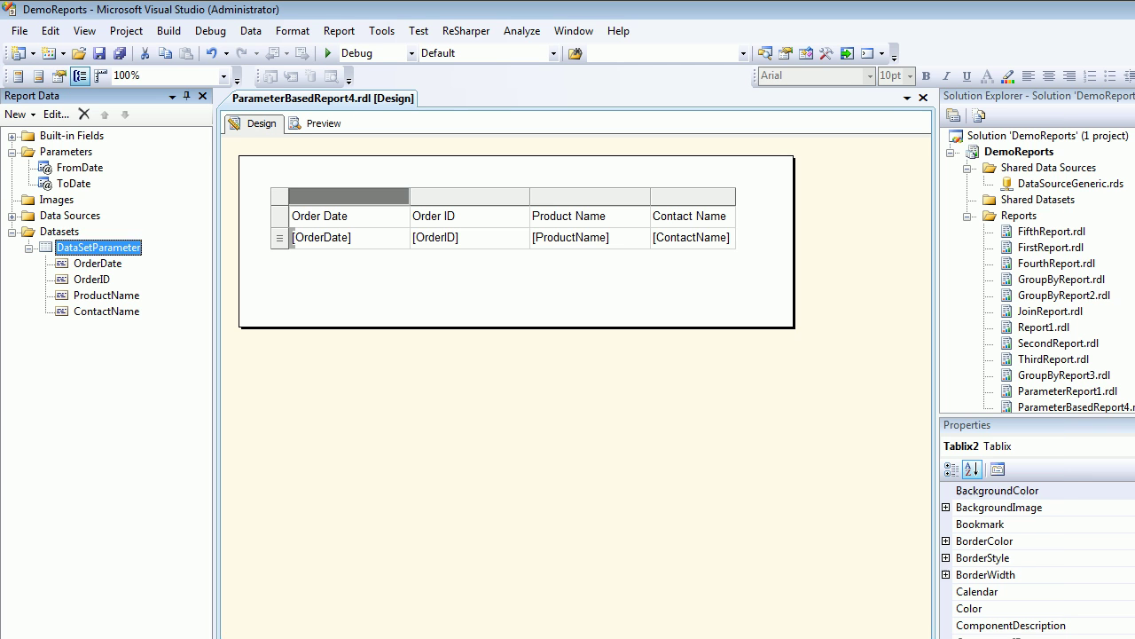
# Step: Delete the ToDate and FromDate parameters from the report
pyautogui.click(79, 168)
pyautogui.click(74, 184)
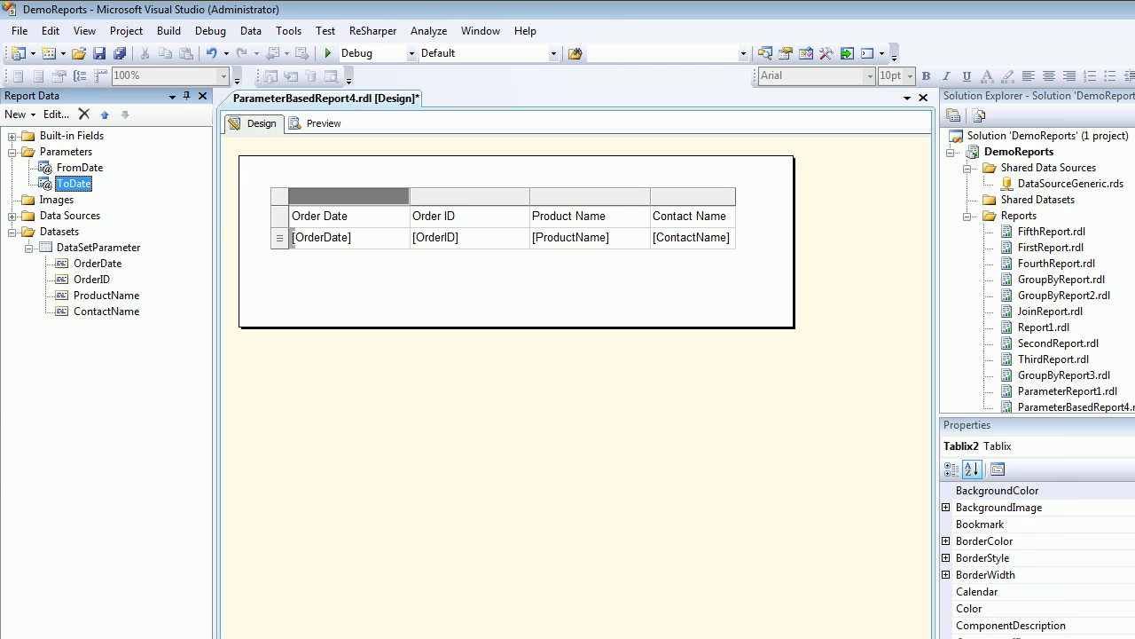
pyautogui.rightClick(74, 184)
pyautogui.click(107, 189)
pyautogui.press('Return')
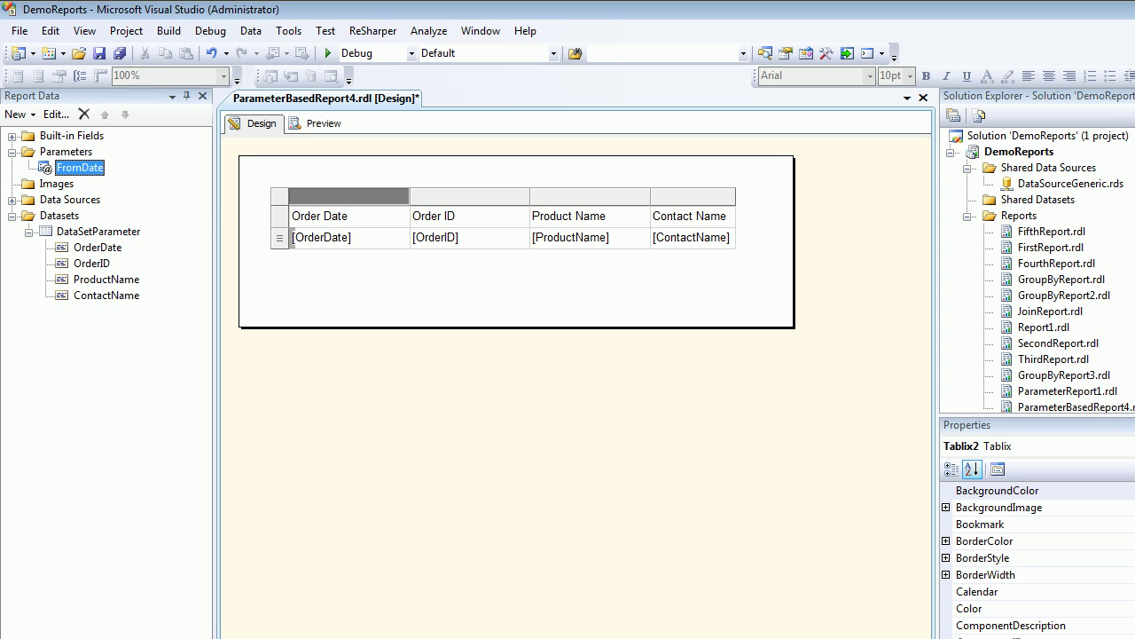
pyautogui.rightClick(78, 168)
pyautogui.click(111, 173)
pyautogui.press('Return')
# Step: Remove both OrderDate filter conditions from the order table's Tablix Properties and confirm with OK
pyautogui.rightClick(322, 195)
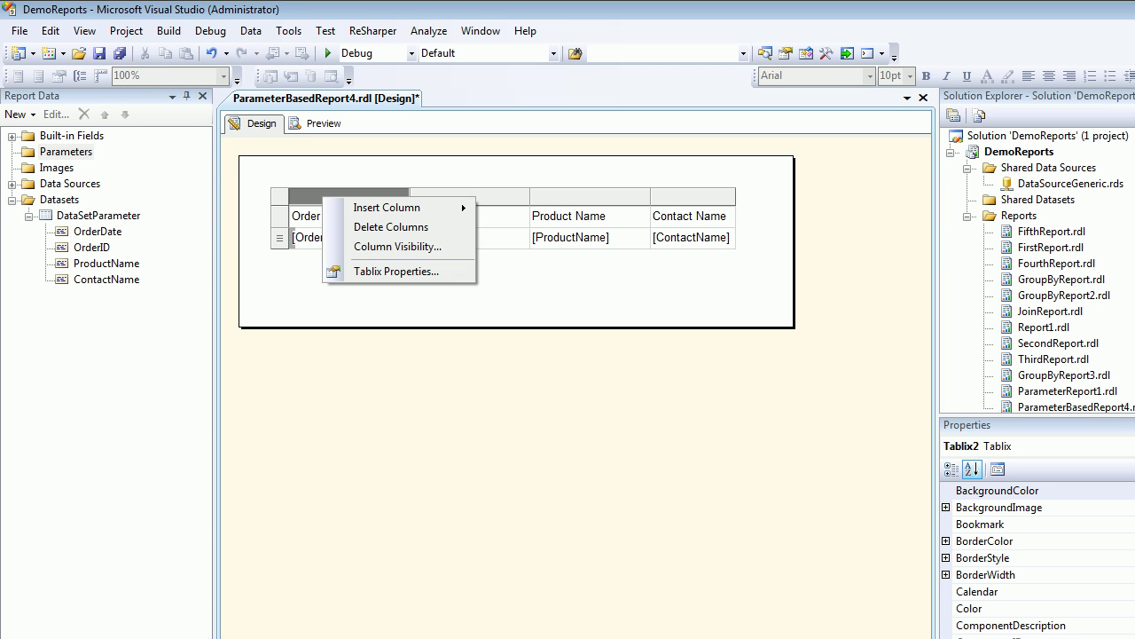
pyautogui.click(396, 271)
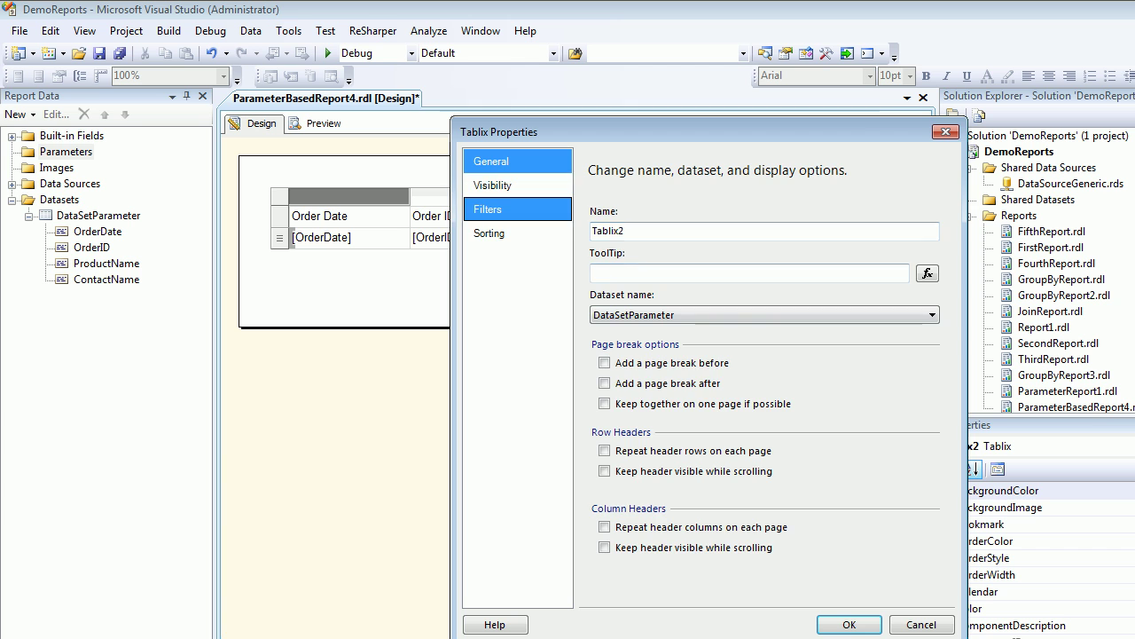
pyautogui.click(518, 209)
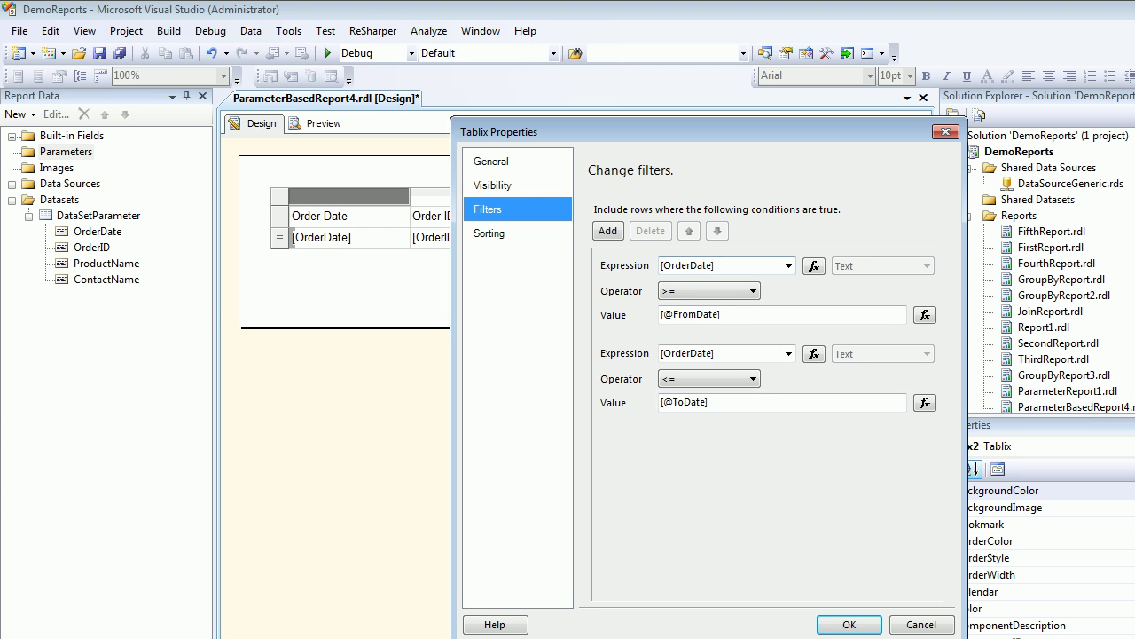
pyautogui.click(625, 278)
pyautogui.click(650, 230)
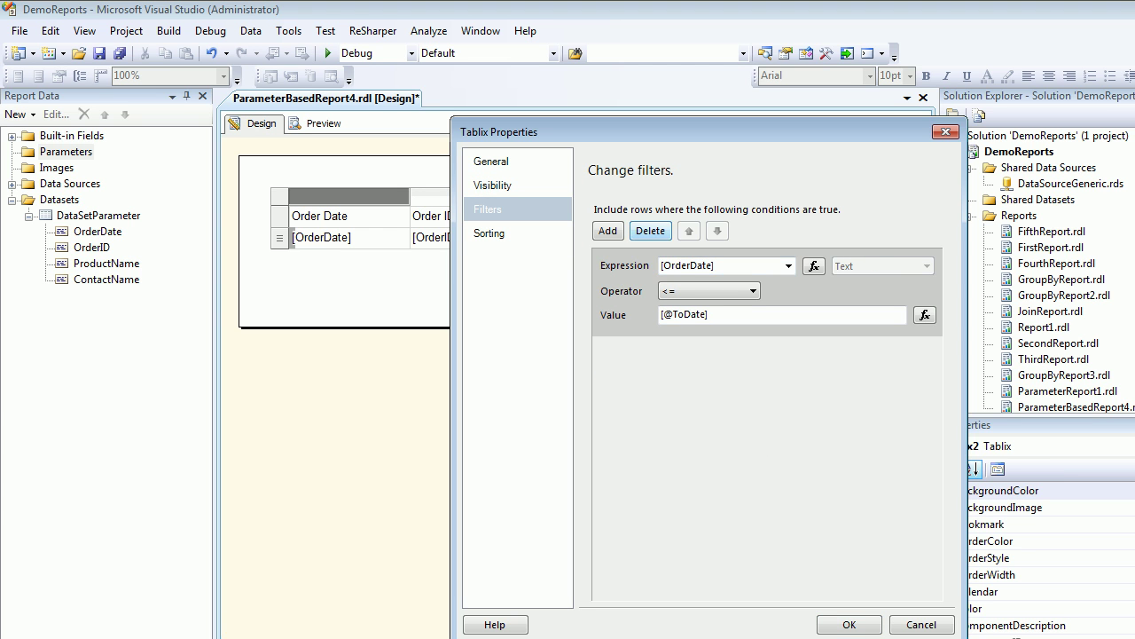
pyautogui.click(650, 230)
pyautogui.click(849, 625)
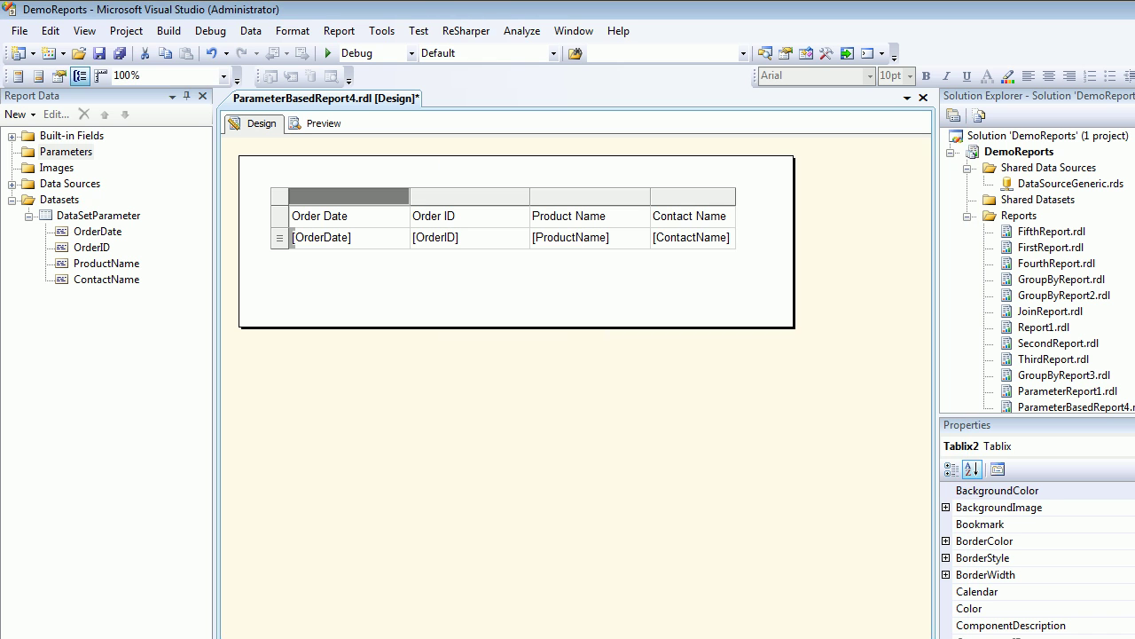
# Step: Open the query of DataSetParameter in the Query Designer for editing
pyautogui.click(98, 215)
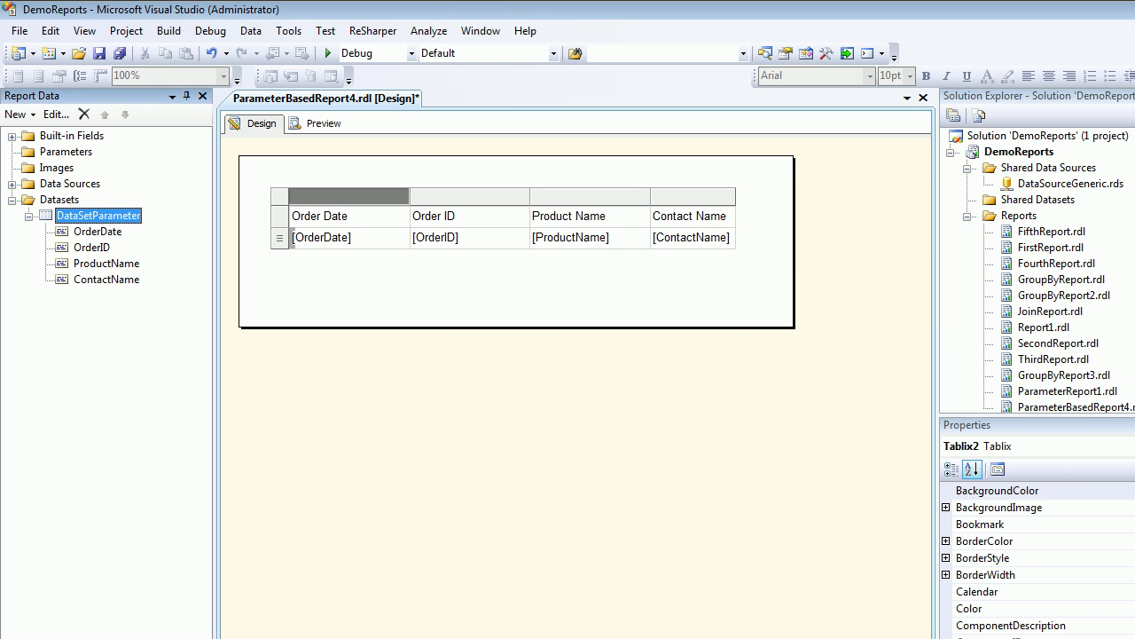
pyautogui.rightClick(97, 216)
pyautogui.click(133, 276)
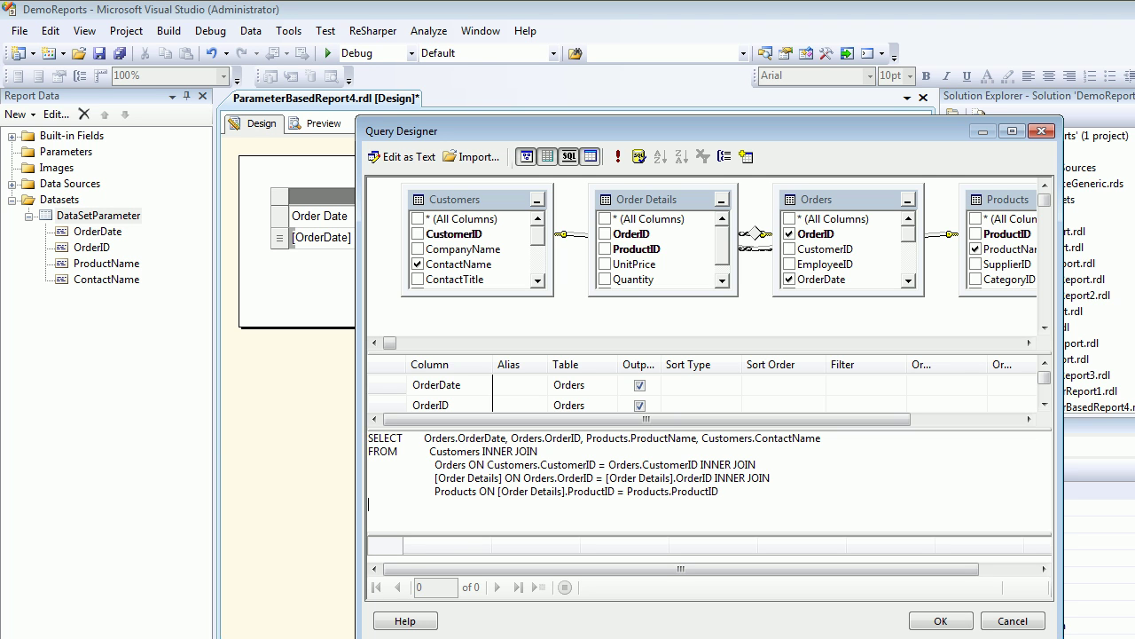
pyautogui.write('where')
pyautogui.hotkey('alt', 'Tab')
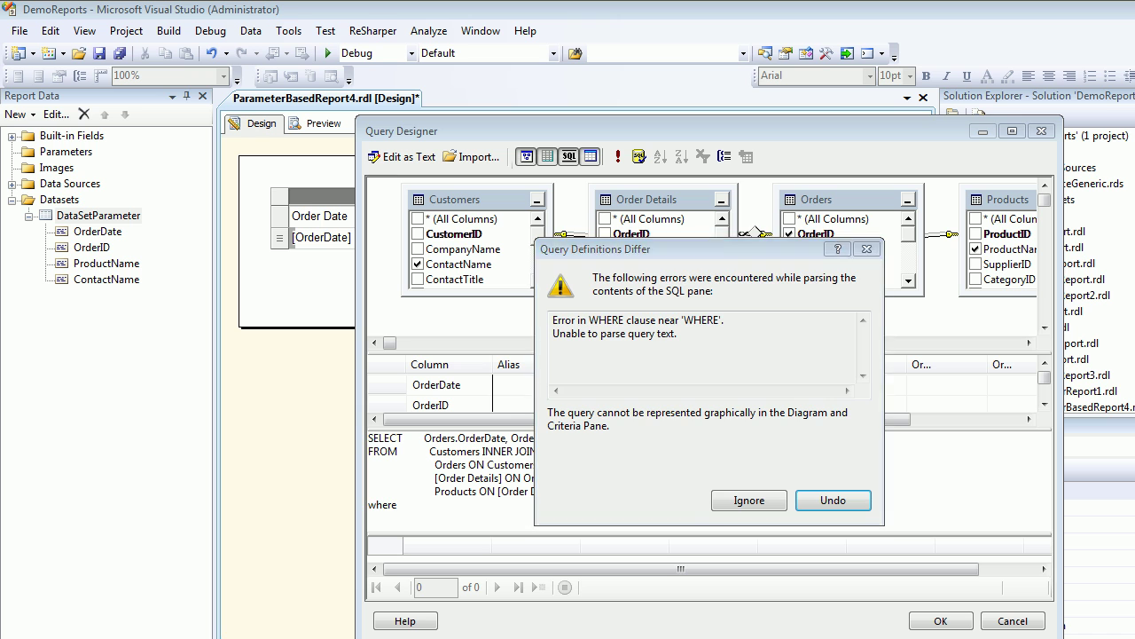
pyautogui.press('Return')
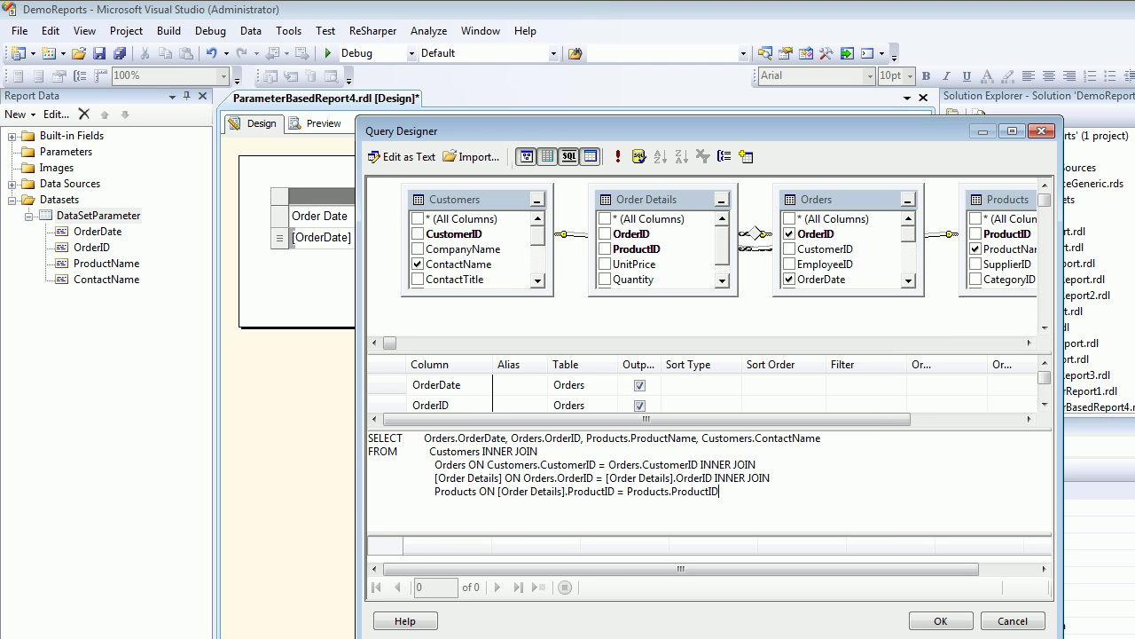
# Step: Start a where clause on orders.OrderDate below the joins in the SQL statement
pyautogui.press('Return')
pyautogui.write('where')
pyautogui.write('orders.ordersate')
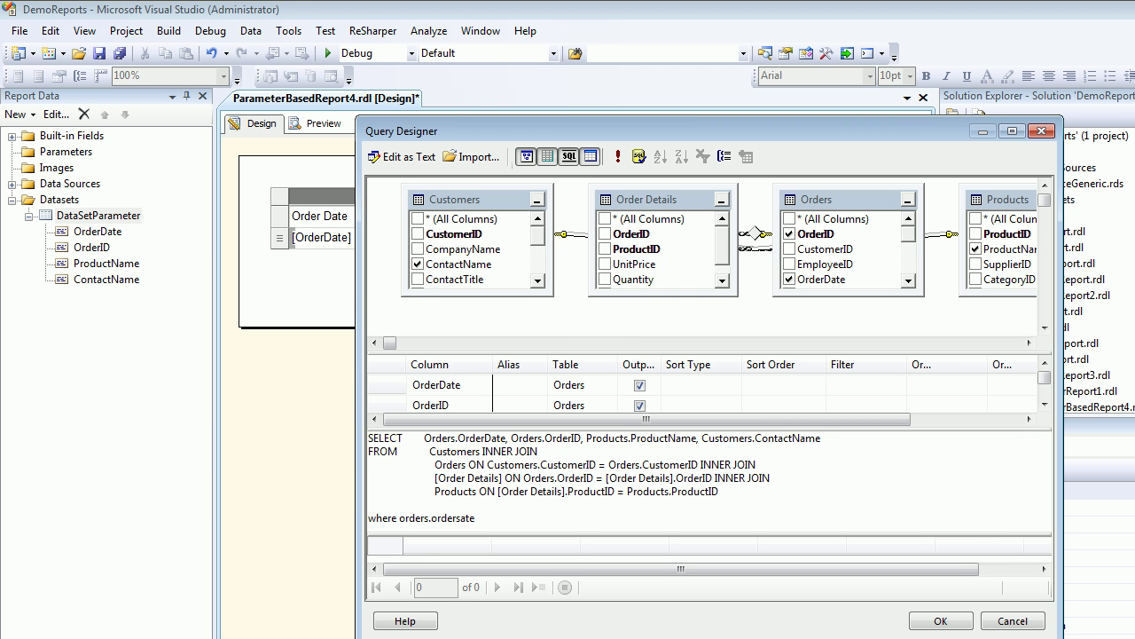
pyautogui.doubleClick(482, 437)
pyautogui.hotkey('ctrl', 'c')
pyautogui.doubleClick(453, 518)
pyautogui.hotkey('ctrl', 'v')
pyautogui.write('<')
pyautogui.write('=')
pyautogui.write(' @')
pyautogui.write('order')
pyautogui.write('date')
pyautogui.press('BackSpace')
pyautogui.press('BackSpace')
pyautogui.press('BackSpace')
pyautogui.press('BackSpace')
pyautogui.press('BackSpace')
pyautogui.press('BackSpace')
pyautogui.press('BackSpace')
pyautogui.press('BackSpace')
pyautogui.press('BackSpace')
pyautogui.write('FromDate')
pyautogui.click(489, 518)
pyautogui.press('BackSpace')
pyautogui.write('>')
pyautogui.write('and')
pyautogui.press('BackSpace')
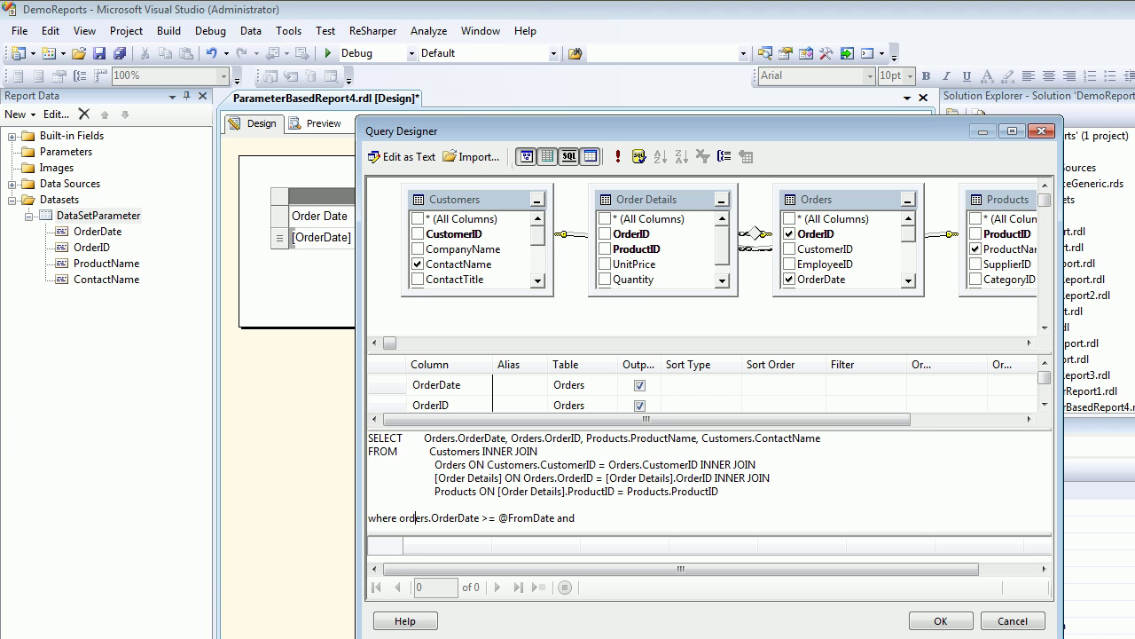
pyautogui.moveTo(399, 518); pyautogui.dragTo(577, 518)
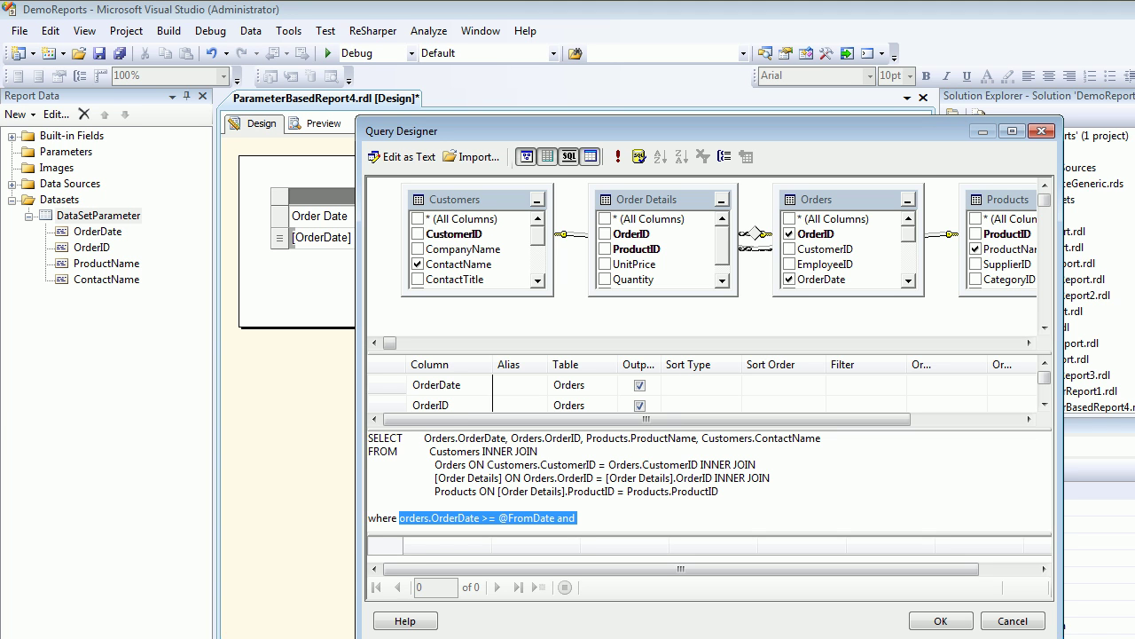
pyautogui.hotkey('ctrl', 'c')
pyautogui.press('End')
pyautogui.hotkey('ctrl', 'v')
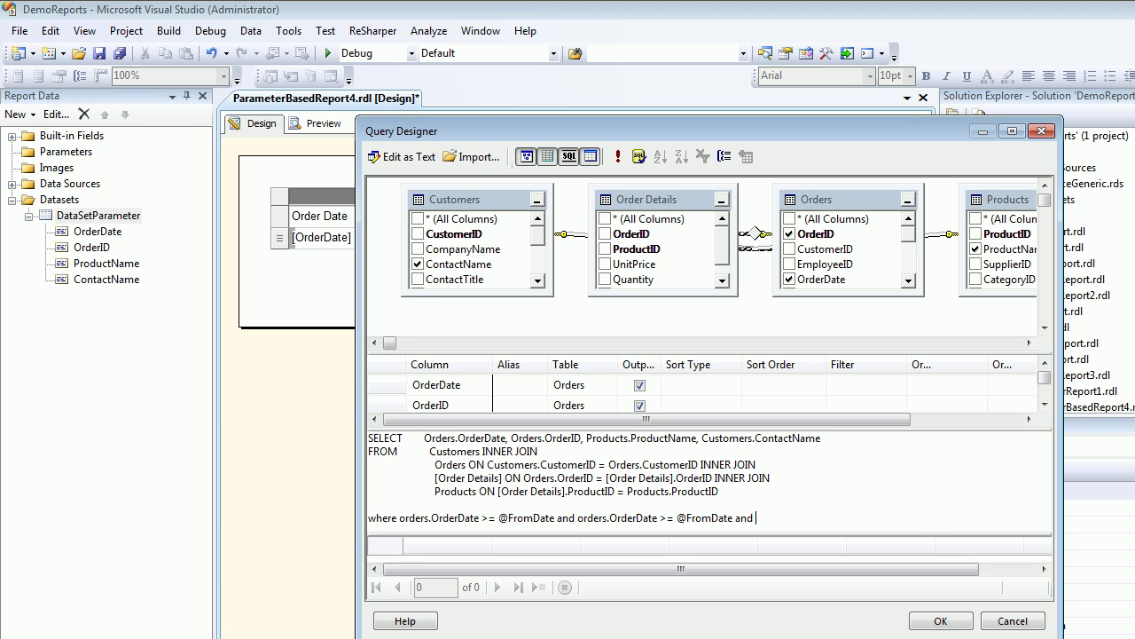
pyautogui.hotkey('shift', 'Left')
pyautogui.hotkey('shift', 'Left')
pyautogui.hotkey('shift', 'Left')
pyautogui.press('BackSpace')
pyautogui.press('BackSpace')
pyautogui.write('<')
pyautogui.press('Right')
pyautogui.press('Right')
pyautogui.hotkey('shift', 'Right')
pyautogui.hotkey('shift', 'Right')
pyautogui.hotkey('shift', 'Right')
pyautogui.hotkey('shift', 'Right')
pyautogui.write('To')
pyautogui.click(619, 156)
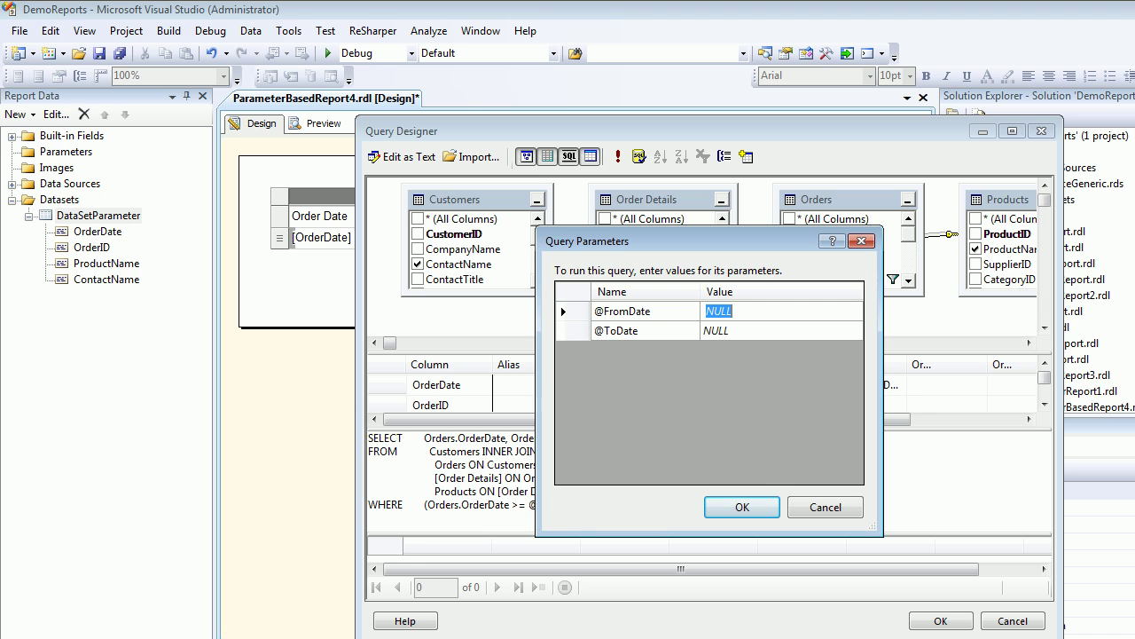
pyautogui.write('01-')
pyautogui.press('BackSpace')
pyautogui.press('BackSpace')
pyautogui.press('BackSpace')
pyautogui.write('2013')
pyautogui.press('BackSpace')
pyautogui.press('BackSpace')
pyautogui.press('BackSpace')
pyautogui.press('BackSpace')
pyautogui.write('1996')
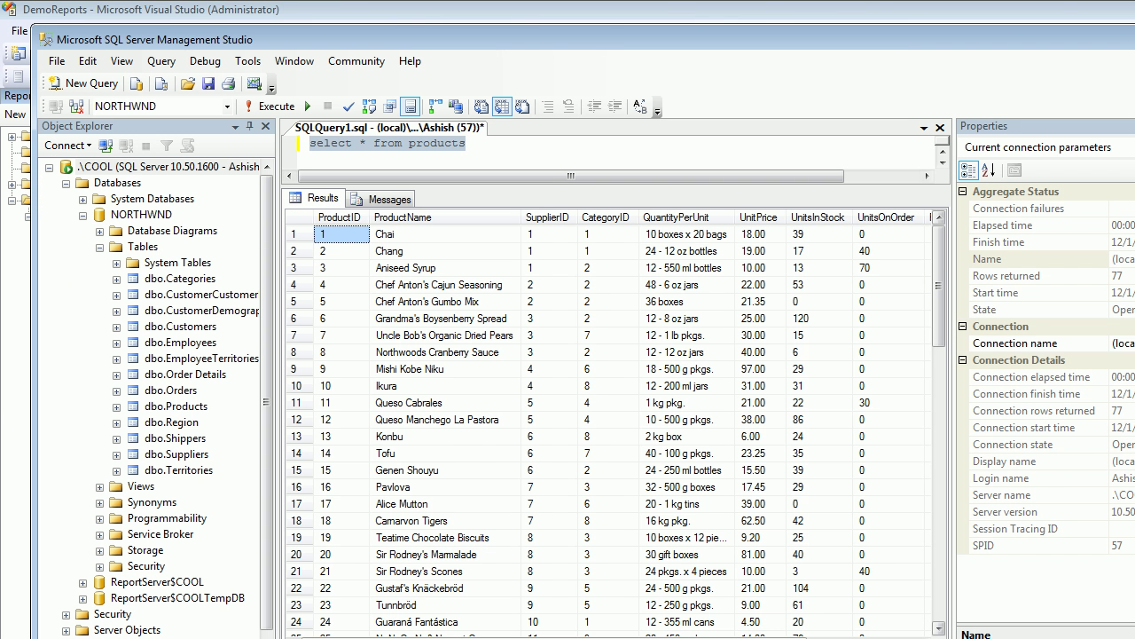
# Step: Switch to SQL Server Management Studio and run "select * from Orders" on the NORTHWND database
pyautogui.moveTo(568, 637)
pyautogui.mouseDown()
pyautogui.moveTo(679, 638)
pyautogui.moveTo(566, 638)
pyautogui.mouseUp()
pyautogui.click(468, 144)
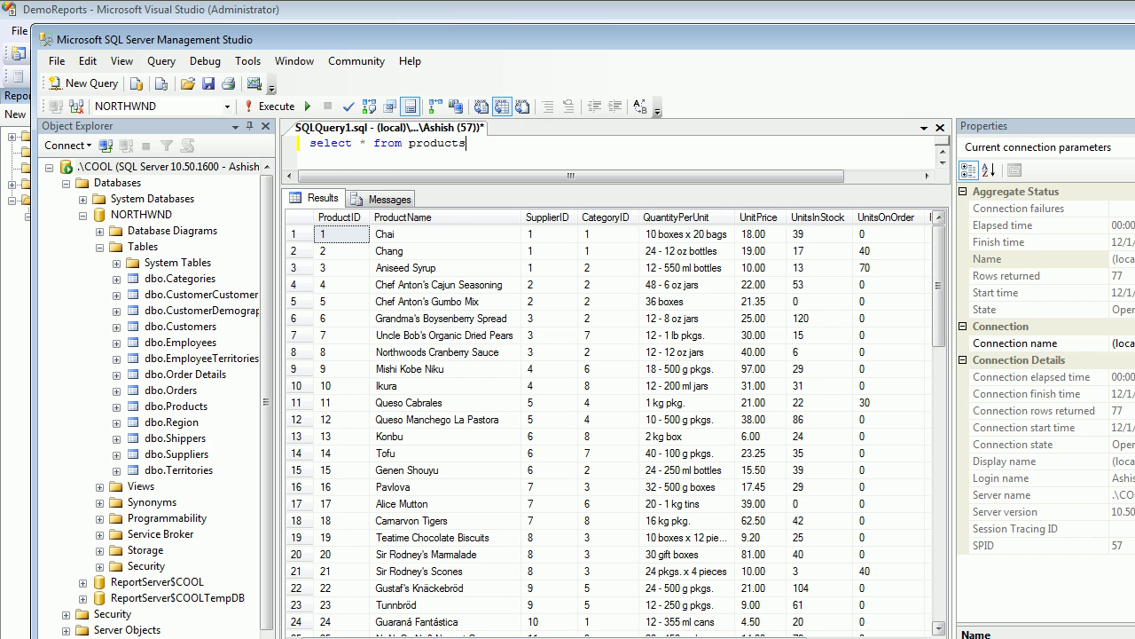
pyautogui.hotkey('ctrl', 'a')
pyautogui.press('Return')
pyautogui.write('select')
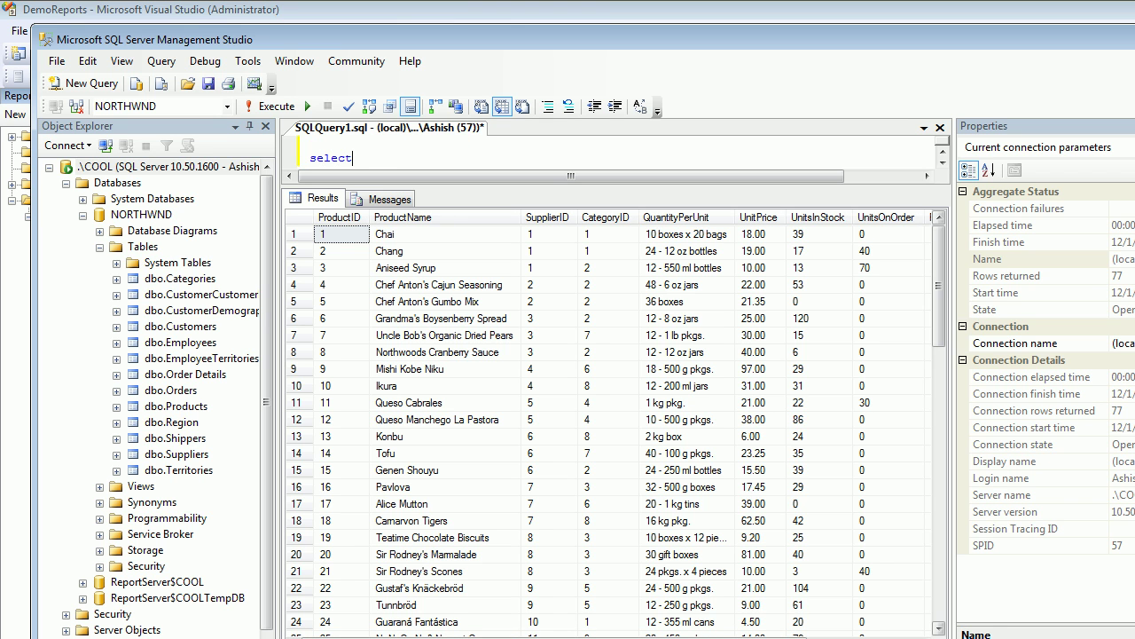
pyautogui.write(' * from or')
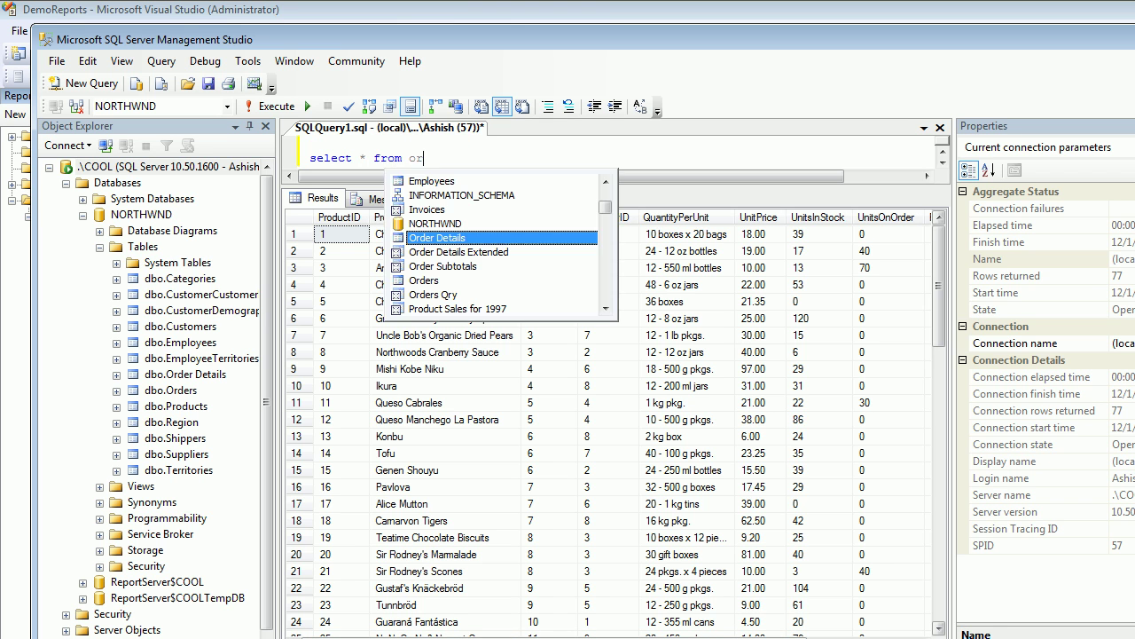
pyautogui.write('ders')
pyautogui.press('Tab')
pyautogui.hotkey('ctrl', 'a')
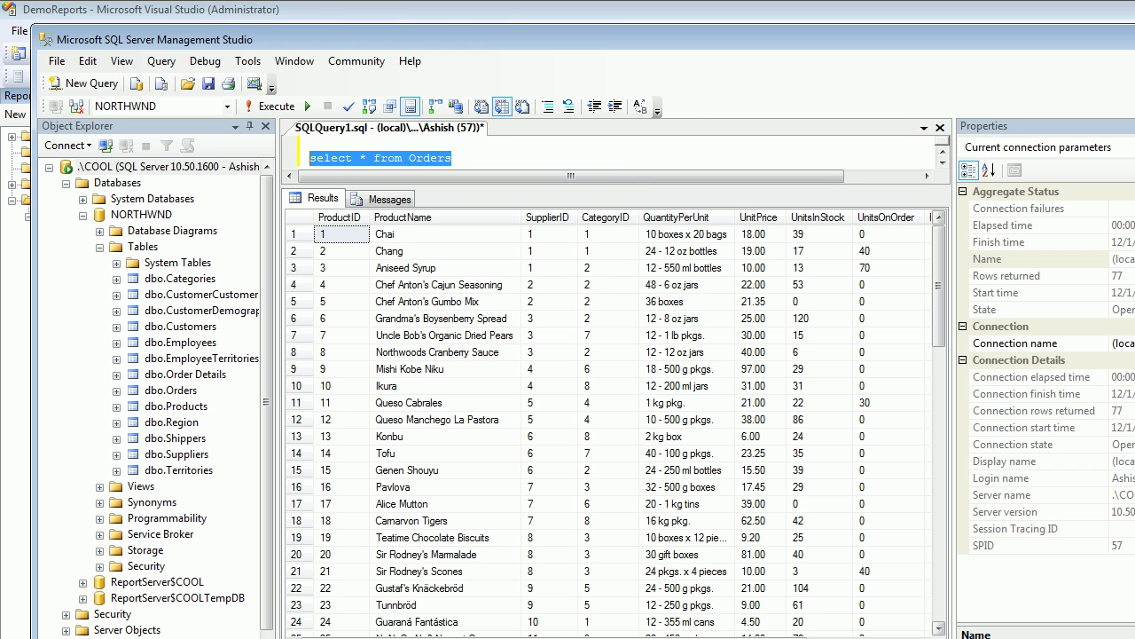
pyautogui.press('F5')
pyautogui.click(549, 234)
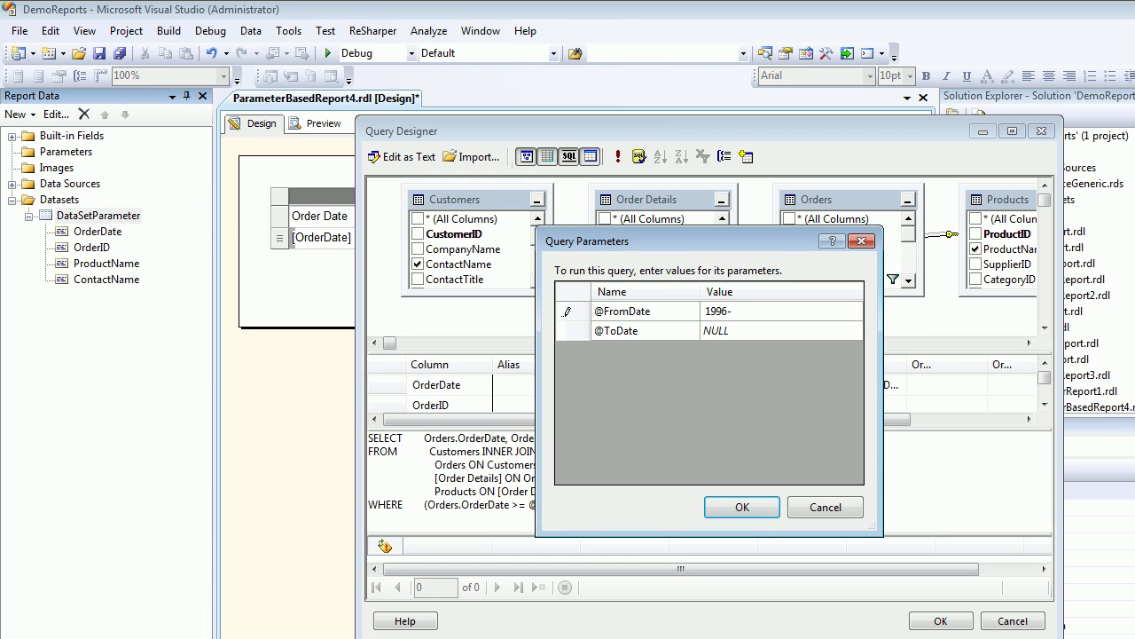
pyautogui.hotkey('ctrl', 'a')
pyautogui.hotkey('ctrl', 'v')
pyautogui.click(719, 331)
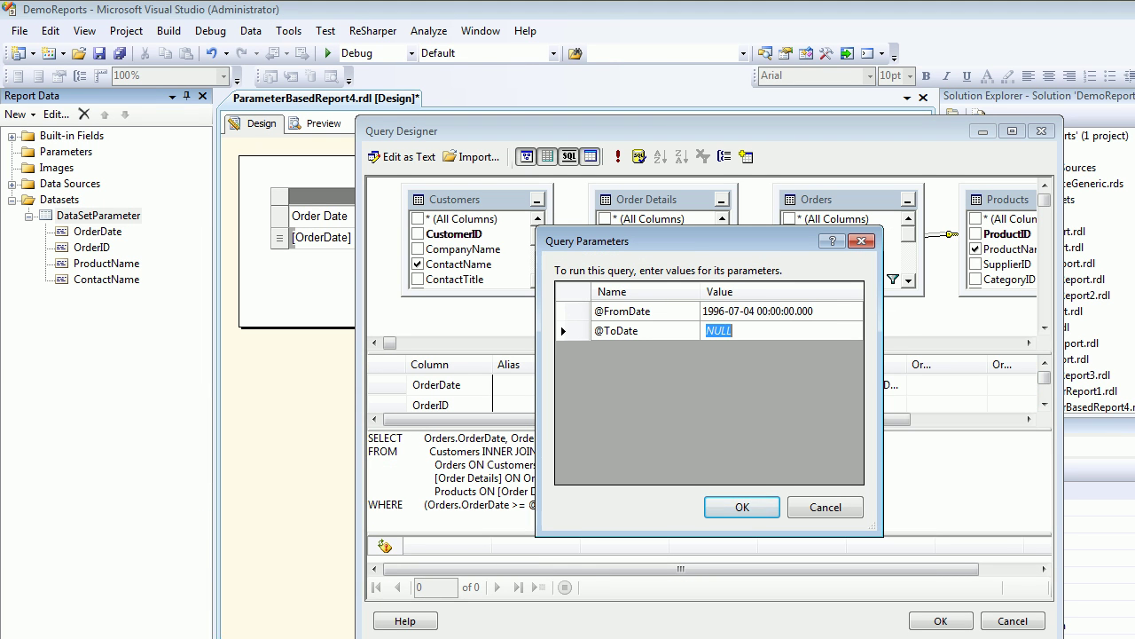
pyautogui.hotkey('ctrl', 'v')
pyautogui.click(760, 312)
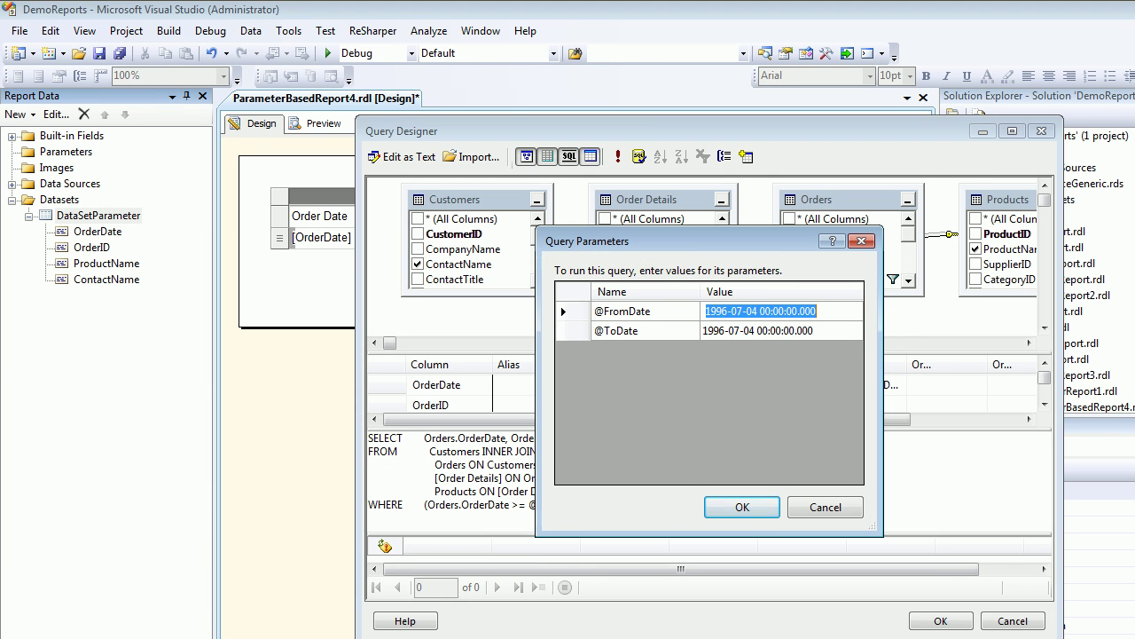
pyautogui.click(734, 310)
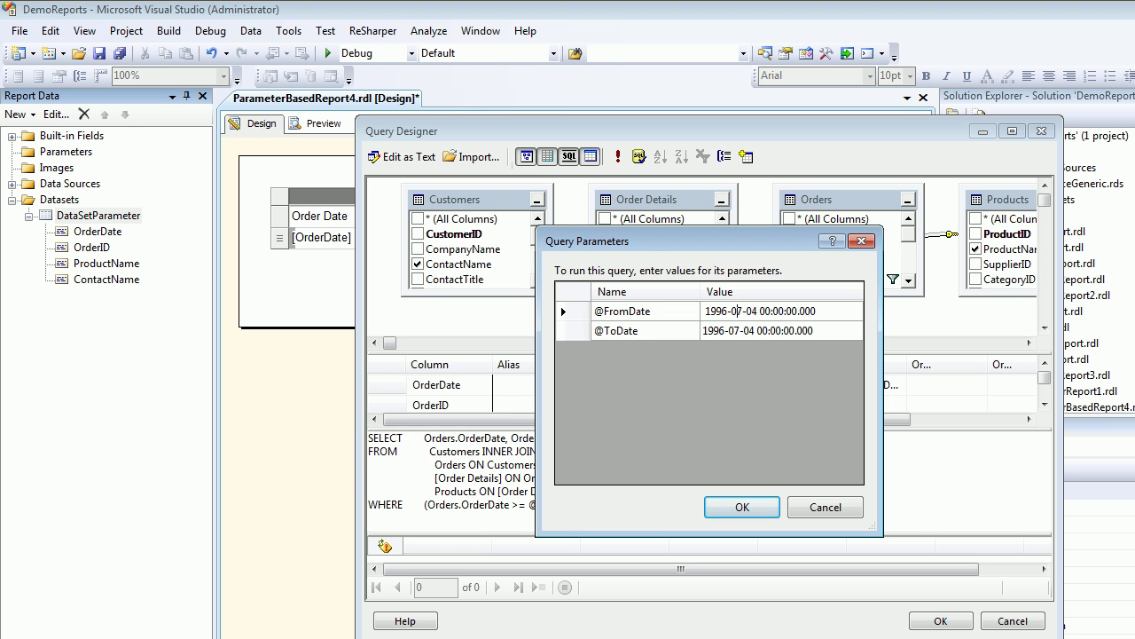
pyautogui.press('Delete')
pyautogui.write('1')
pyautogui.click(742, 506)
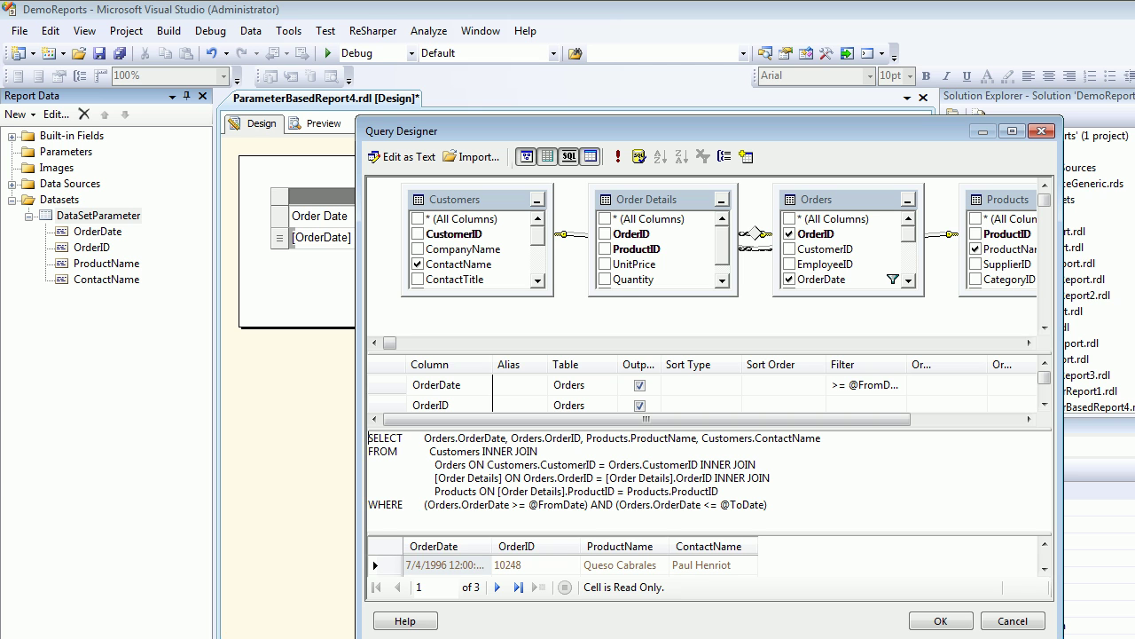
pyautogui.moveTo(710, 534); pyautogui.dragTo(709, 517)
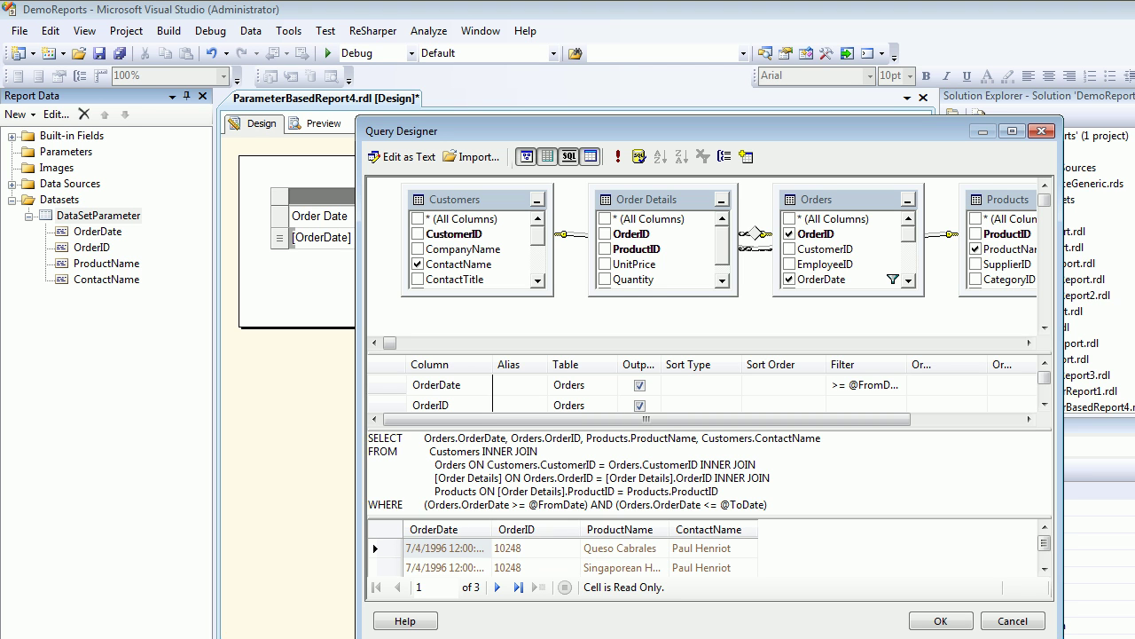
pyautogui.click(940, 620)
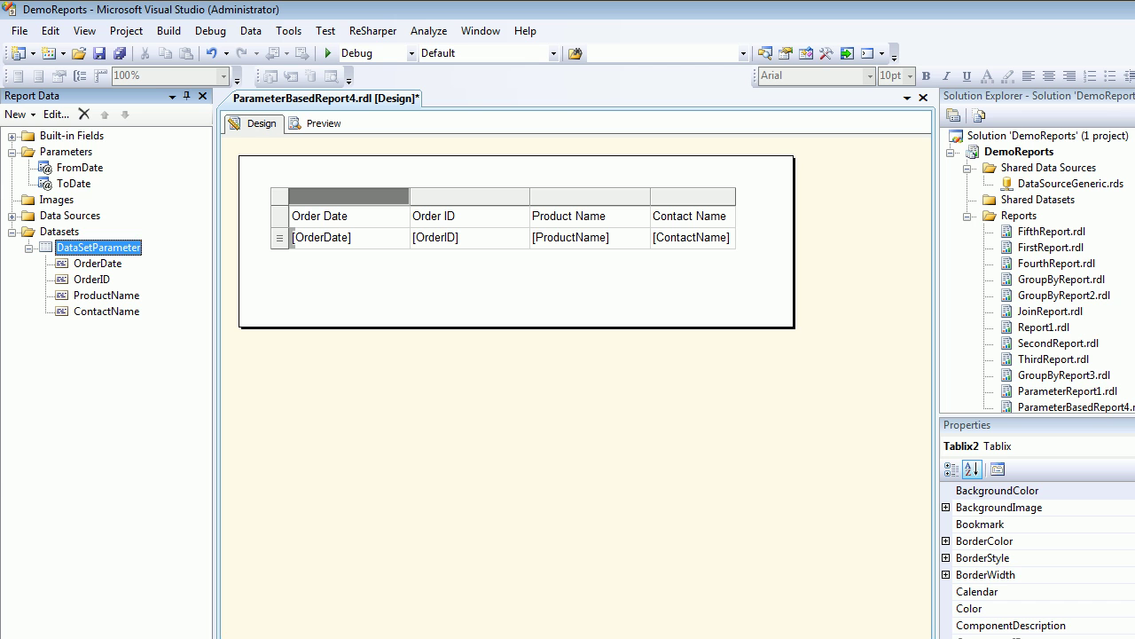
# Step: Check the FromDate and ToDate entries under Parameters and preview their prompts in the report
pyautogui.click(79, 167)
pyautogui.click(74, 183)
pyautogui.click(80, 168)
pyautogui.click(74, 184)
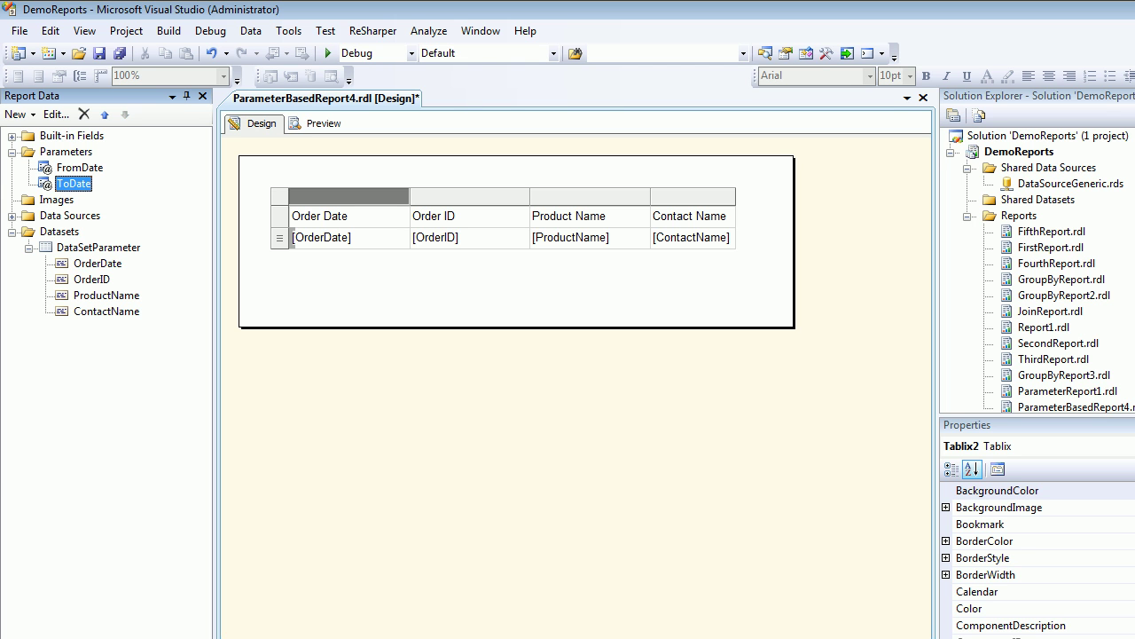
pyautogui.click(321, 123)
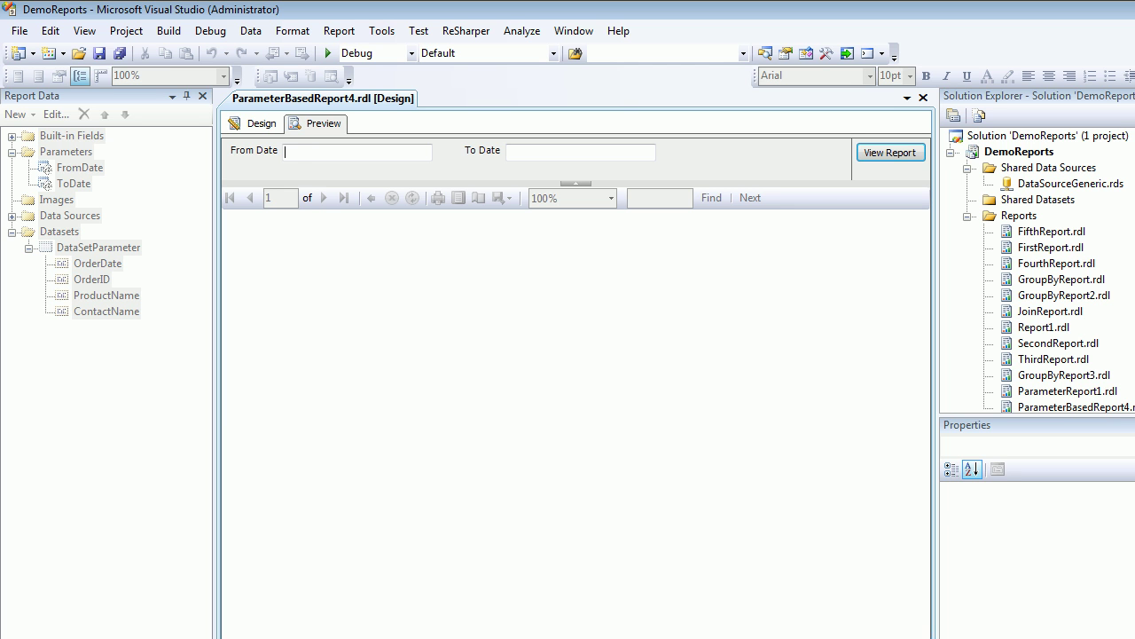
pyautogui.click(257, 123)
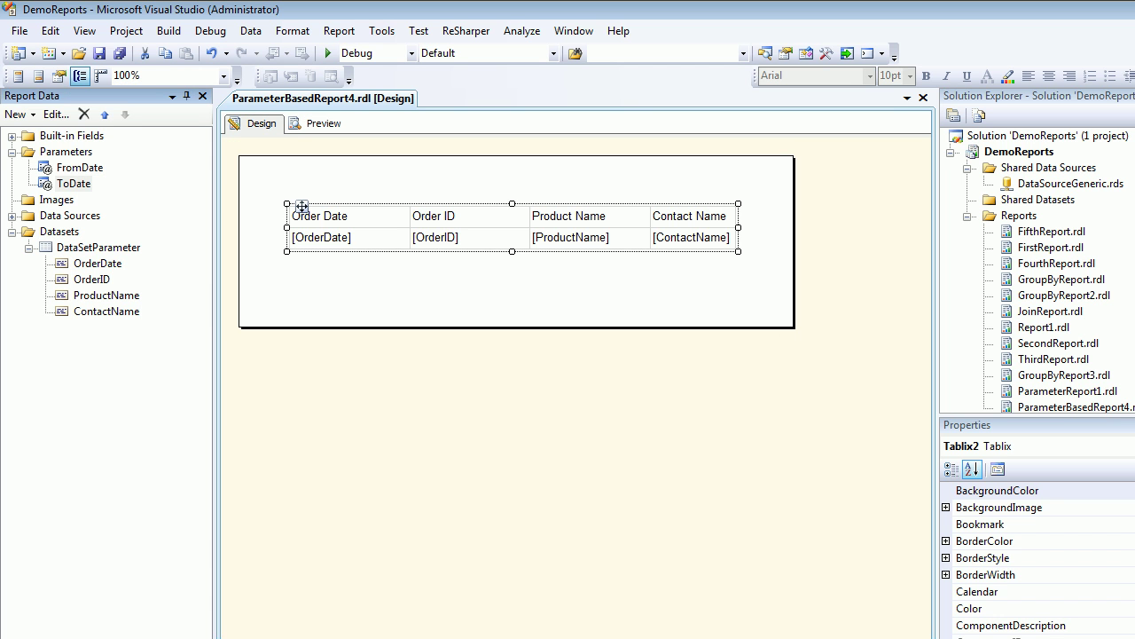
# Step: Set the data type of the FromDate report parameter to Date/Time
pyautogui.rightClick(89, 168)
pyautogui.click(165, 203)
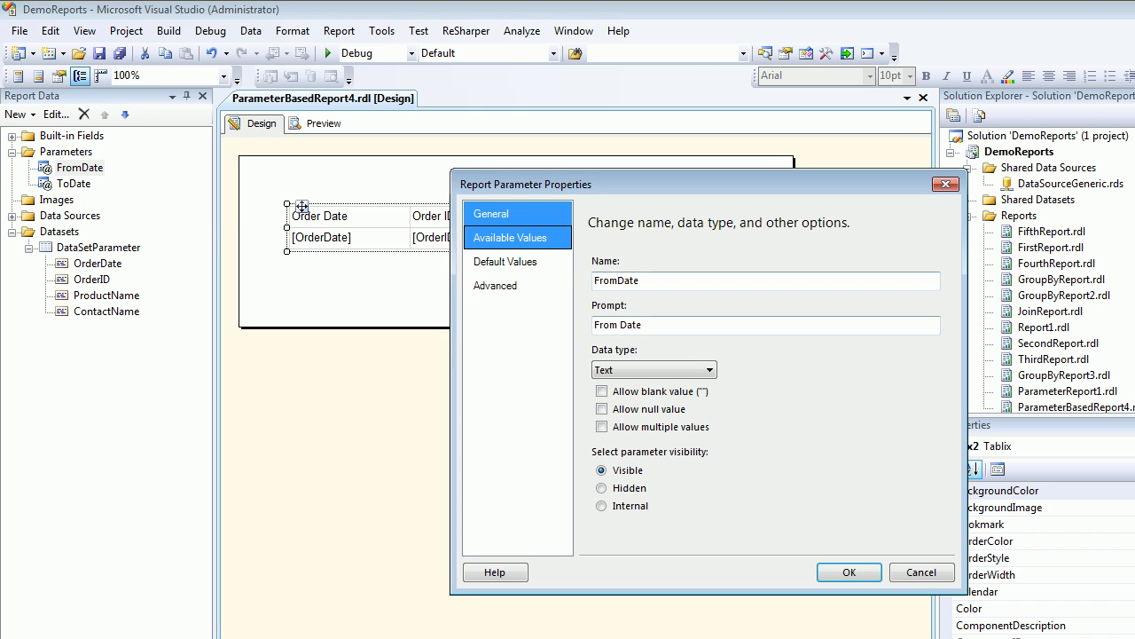
pyautogui.click(654, 370)
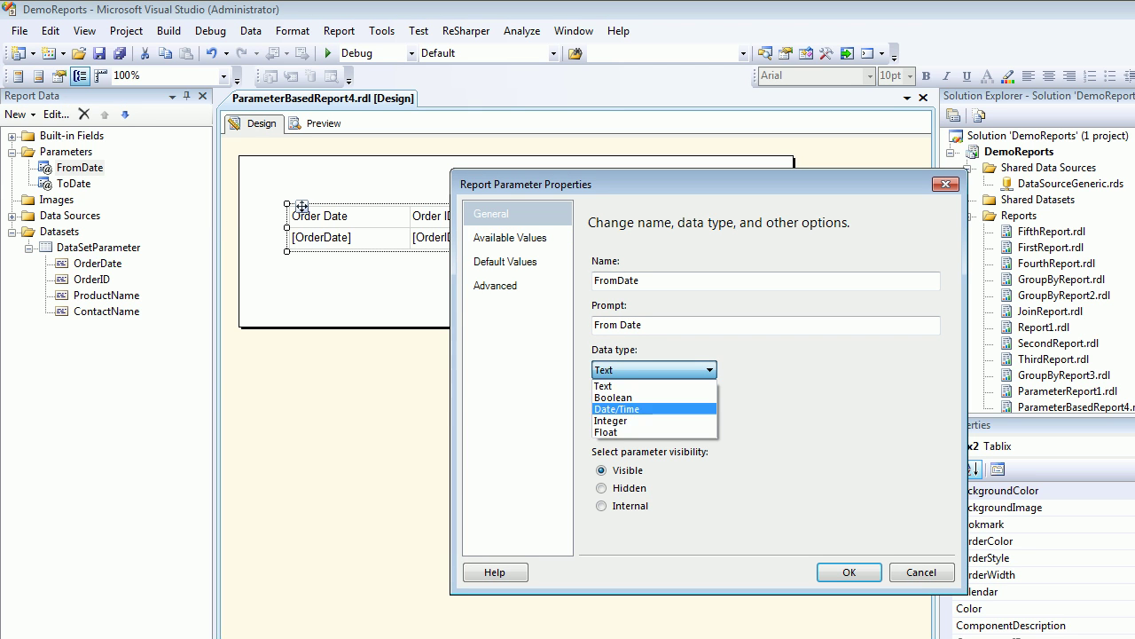
pyautogui.click(621, 408)
pyautogui.click(849, 572)
# Step: Set the data type of the ToDate report parameter to Date/Time
pyautogui.rightClick(74, 184)
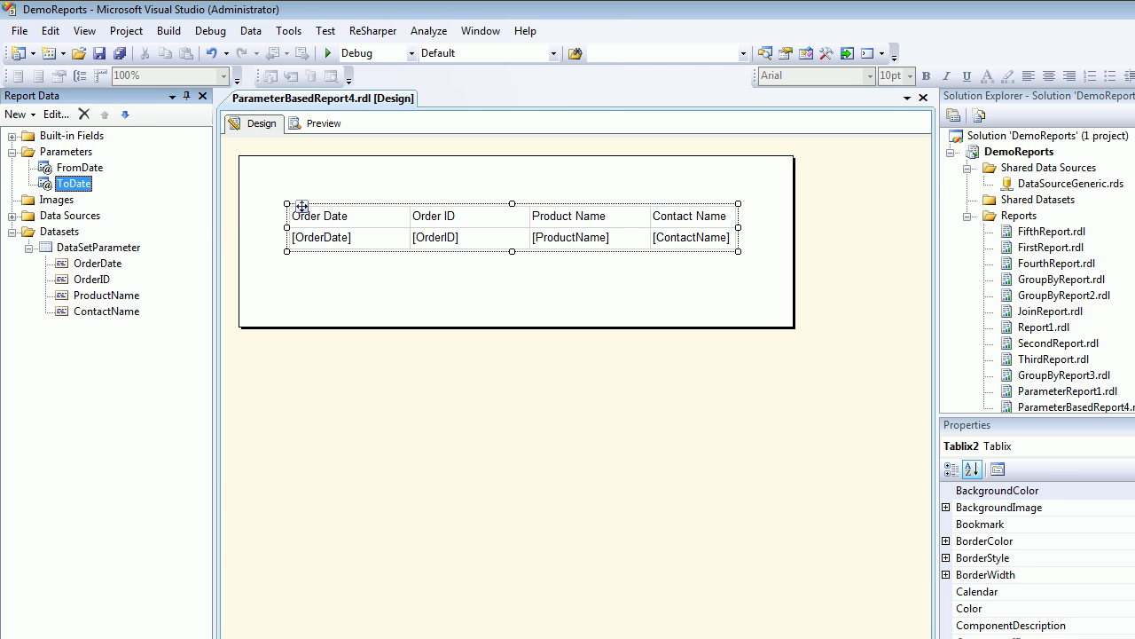
pyautogui.rightClick(84, 183)
pyautogui.click(165, 218)
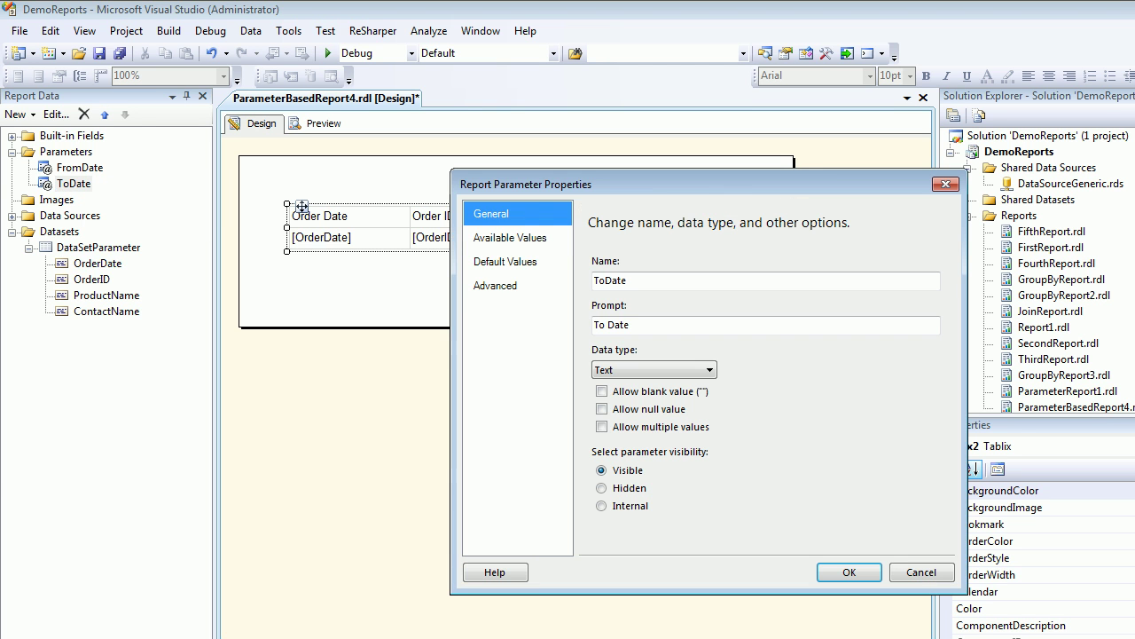
pyautogui.click(654, 370)
pyautogui.click(616, 409)
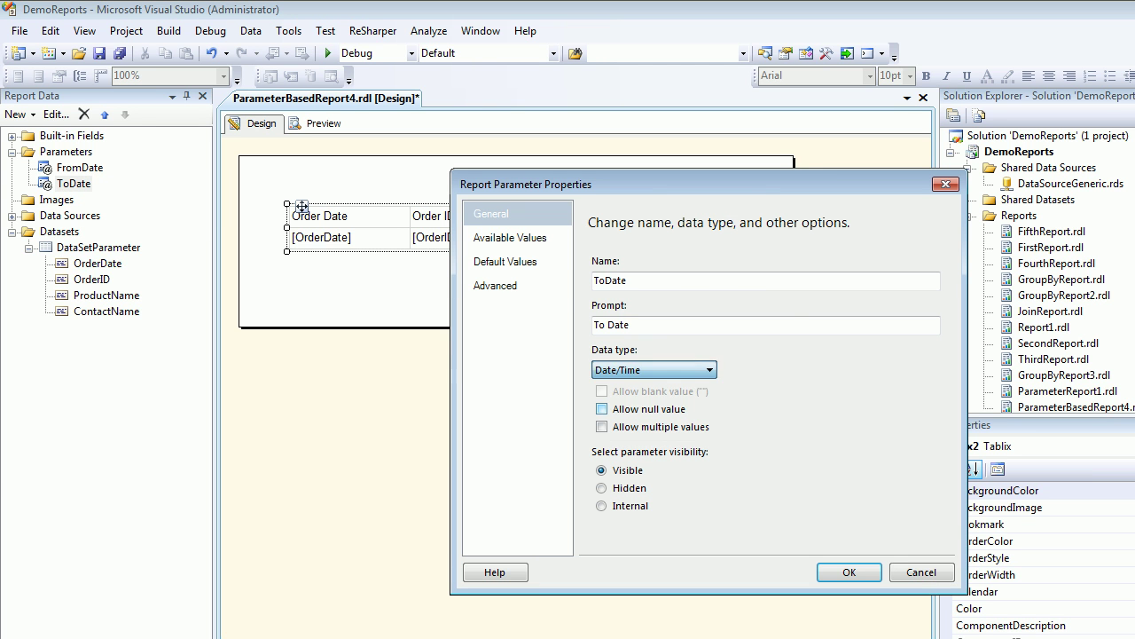
pyautogui.click(849, 572)
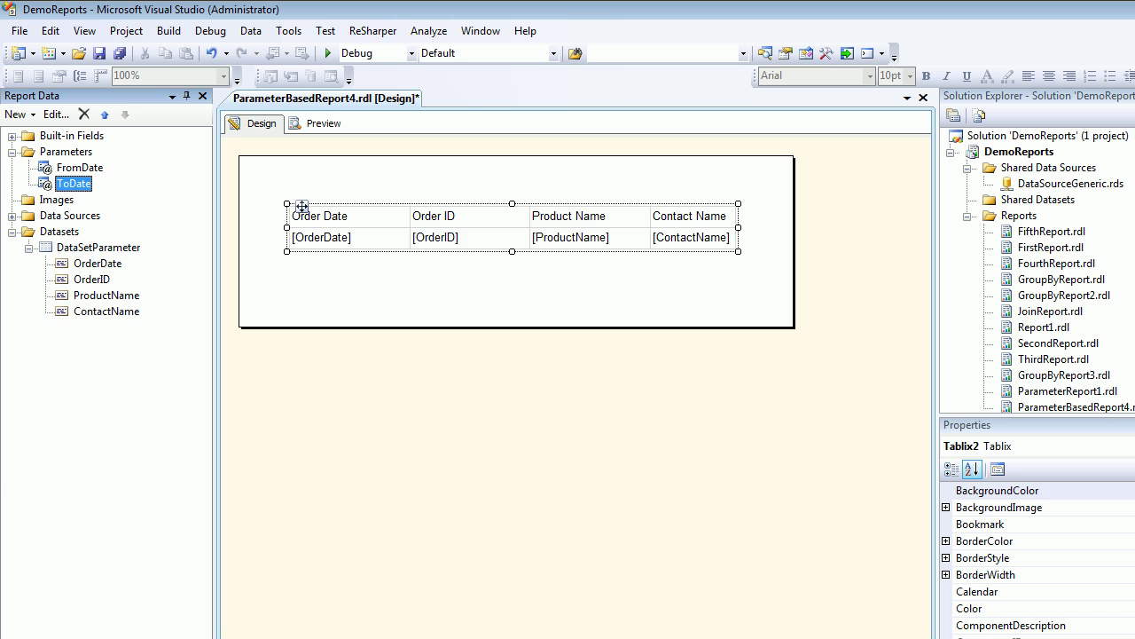
pyautogui.click(316, 123)
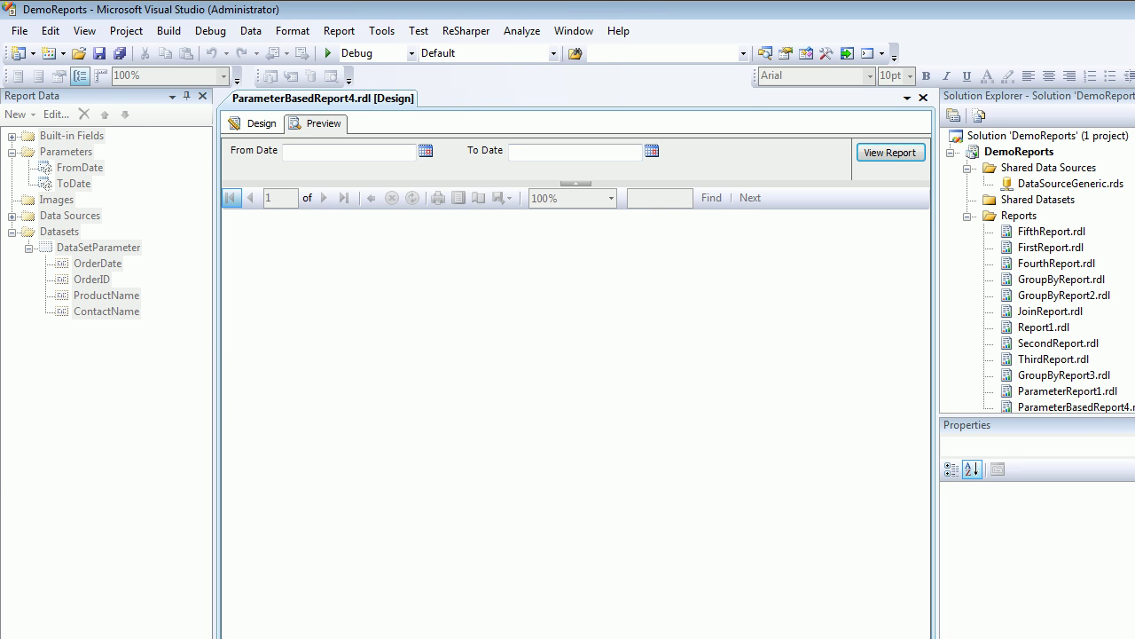
pyautogui.click(425, 151)
pyautogui.click(299, 227)
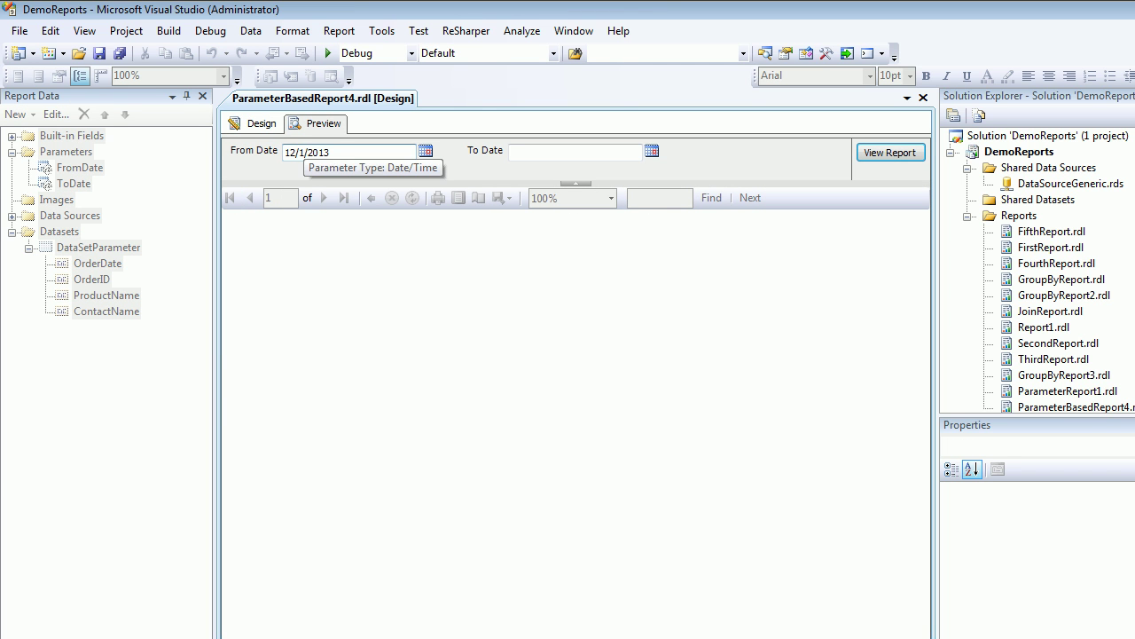
pyautogui.doubleClick(304, 152)
pyautogui.hotkey('ctrl', 'v')
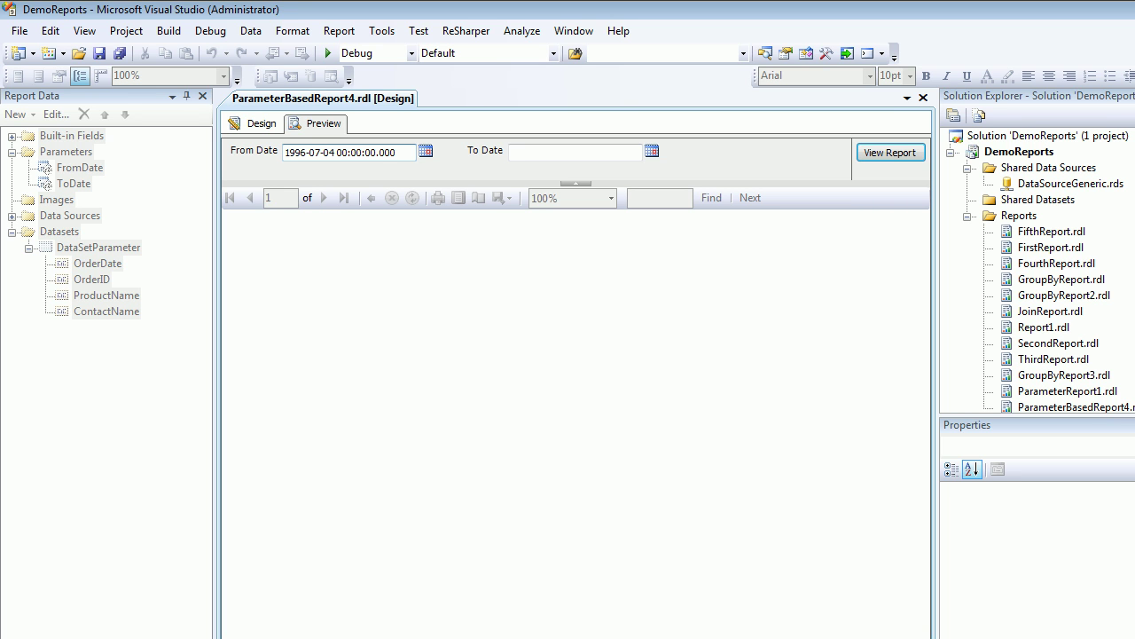
# Step: Replace the From Date value with 7/4/1996 and move that date into To Date
pyautogui.hotkey('ctrl', 'a')
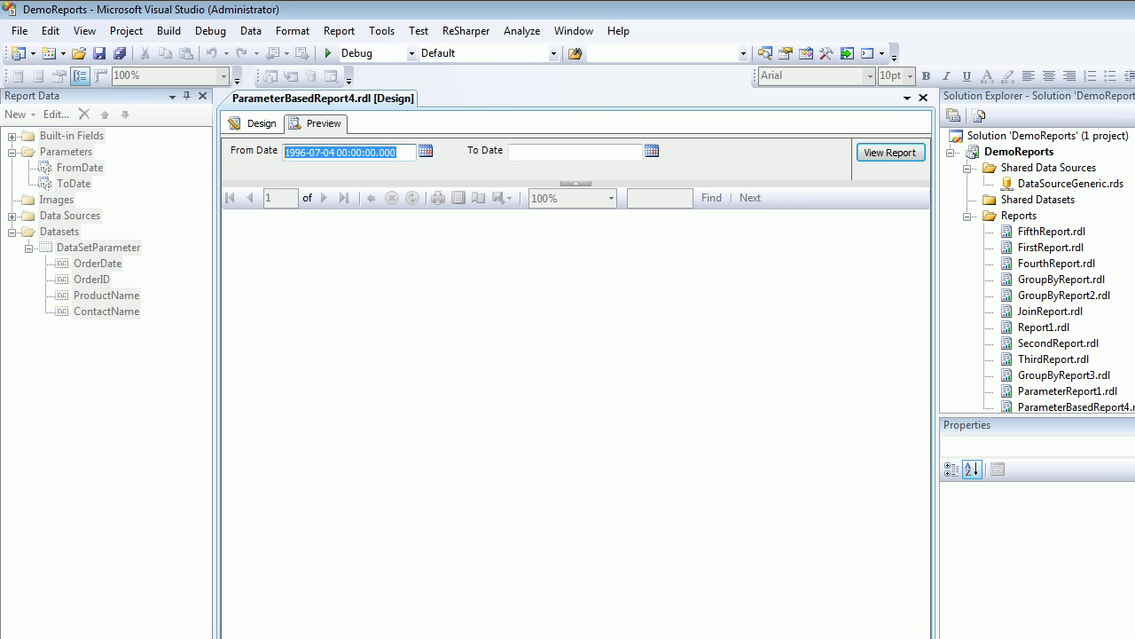
pyautogui.write('7/4')
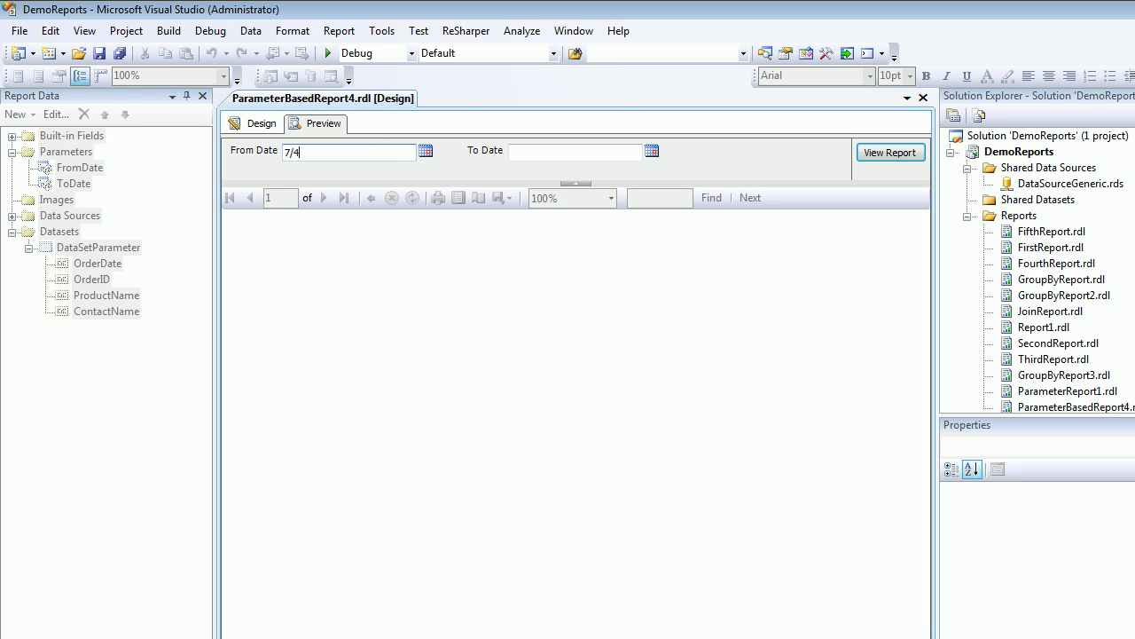
pyautogui.write('/1996')
pyautogui.hotkey('ctrl', 'a')
pyautogui.hotkey('ctrl', 'x')
pyautogui.press('Tab')
pyautogui.hotkey('ctrl', 'v')
# Step: Set From Date to 1/4/1996 and run the report
pyautogui.hotkey('shift', 'Tab')
pyautogui.hotkey('ctrl', 'v')
pyautogui.press('Delete')
pyautogui.write('1')
pyautogui.press('Return')
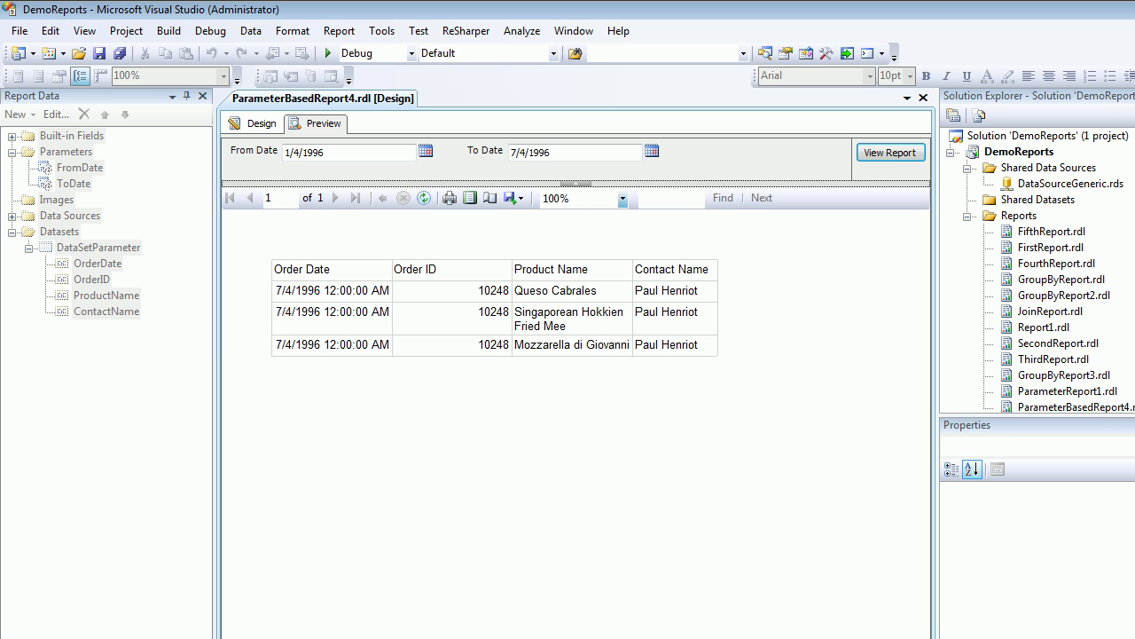
# Step: Review the where clause of the DataSetParameter query in Query Designer and close it without changes
pyautogui.click(261, 123)
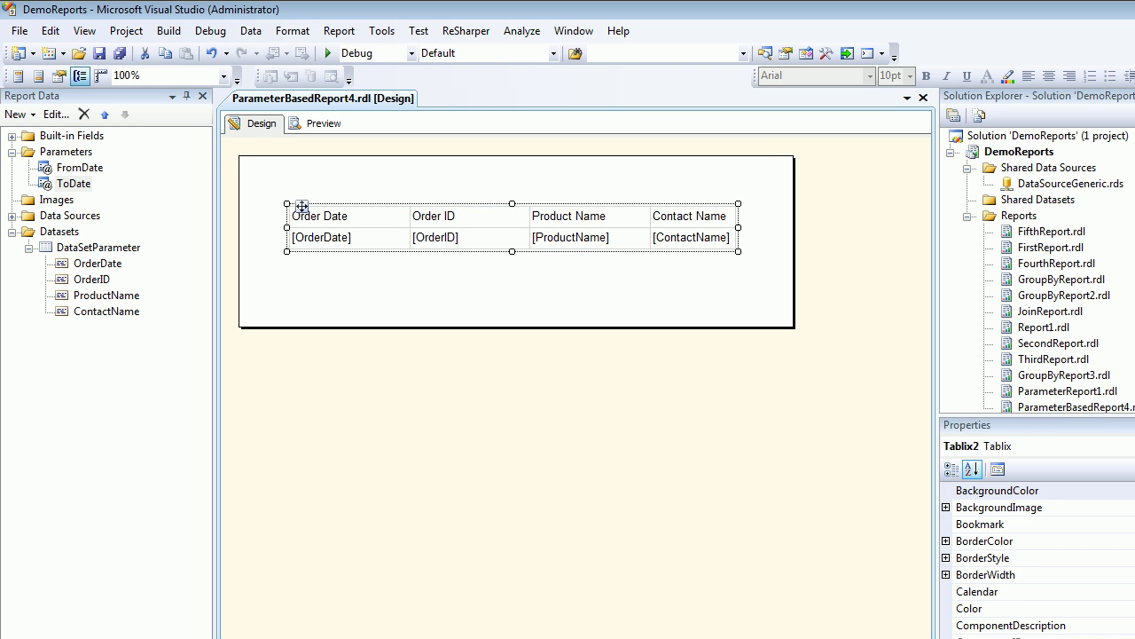
pyautogui.rightClick(97, 248)
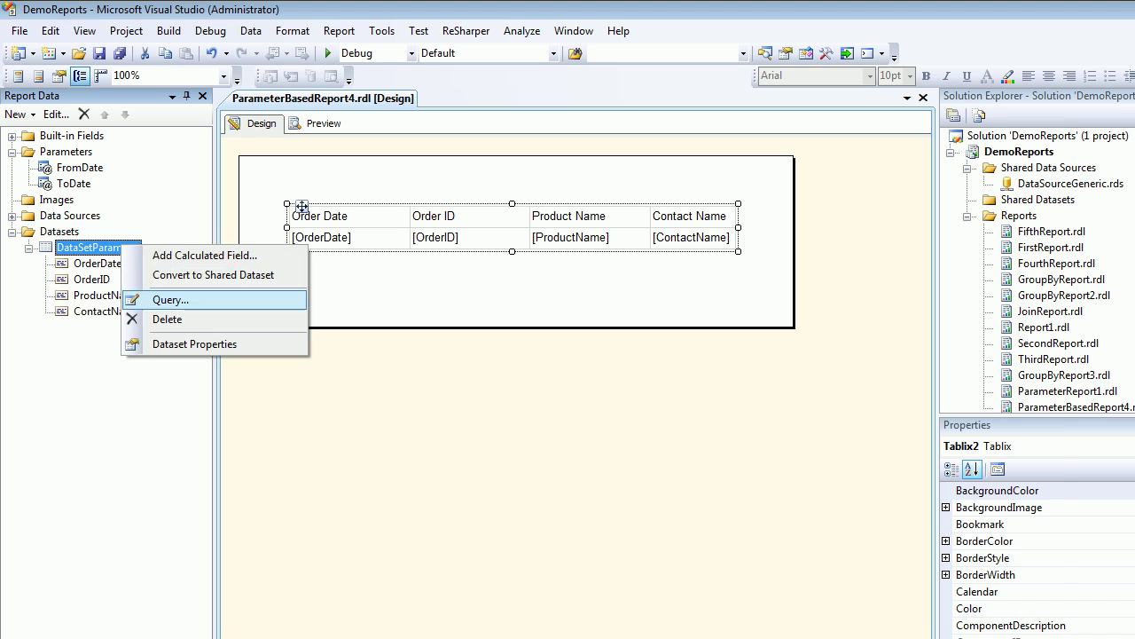
pyautogui.click(165, 299)
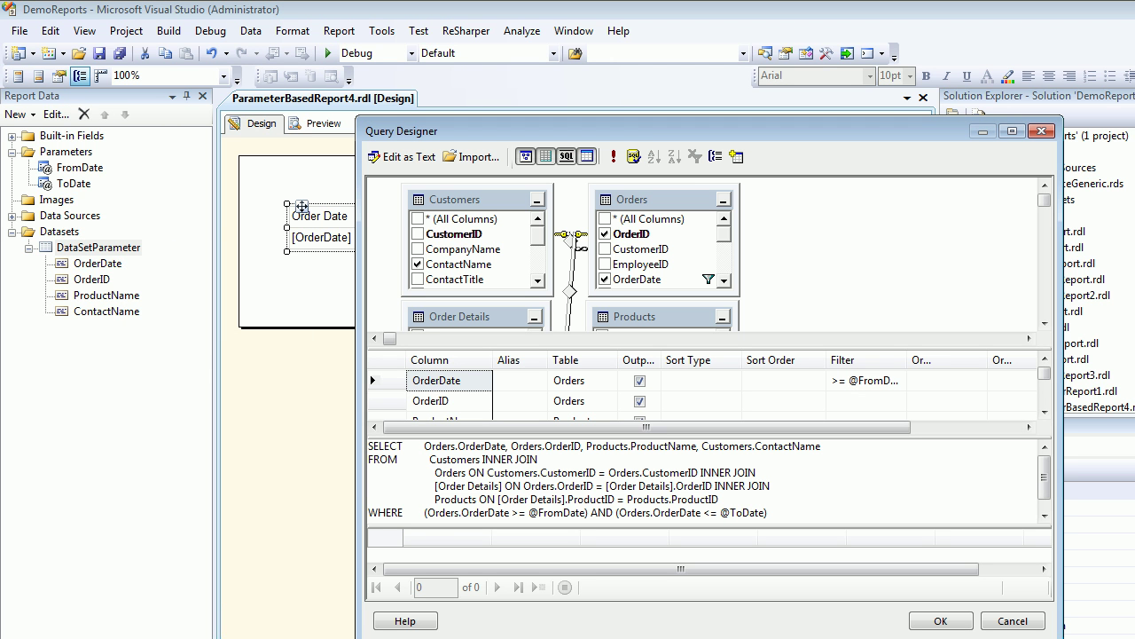
pyautogui.moveTo(768, 513); pyautogui.dragTo(368, 512)
pyautogui.click(1013, 621)
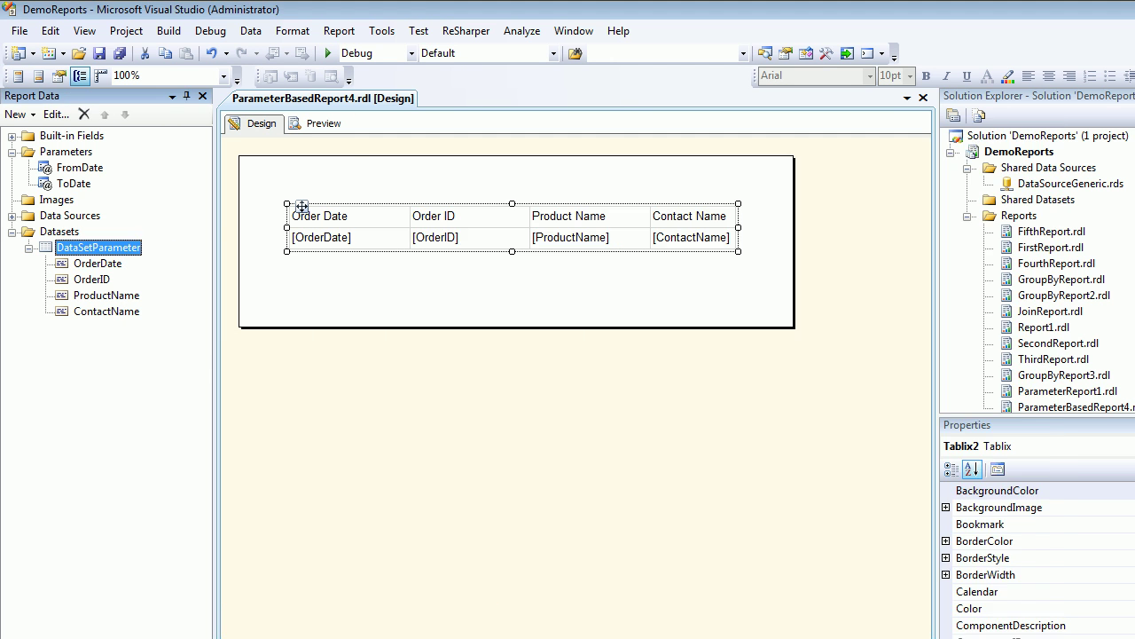
# Step: Check the date pickers in the report preview and go back to the report table in design view
pyautogui.click(322, 123)
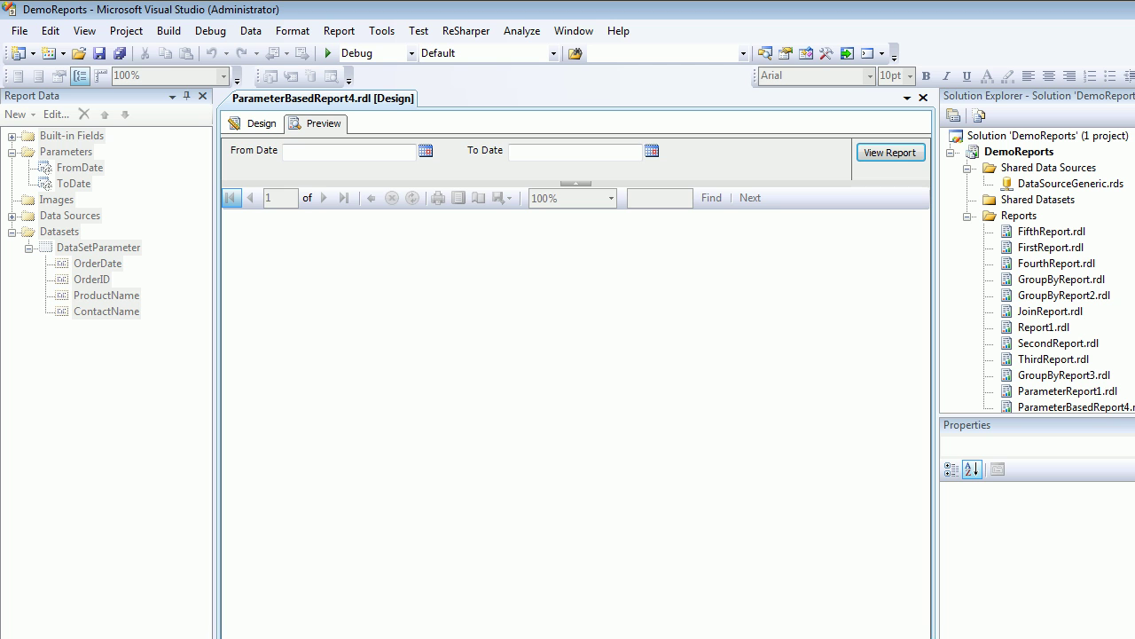
pyautogui.click(257, 123)
pyautogui.click(297, 208)
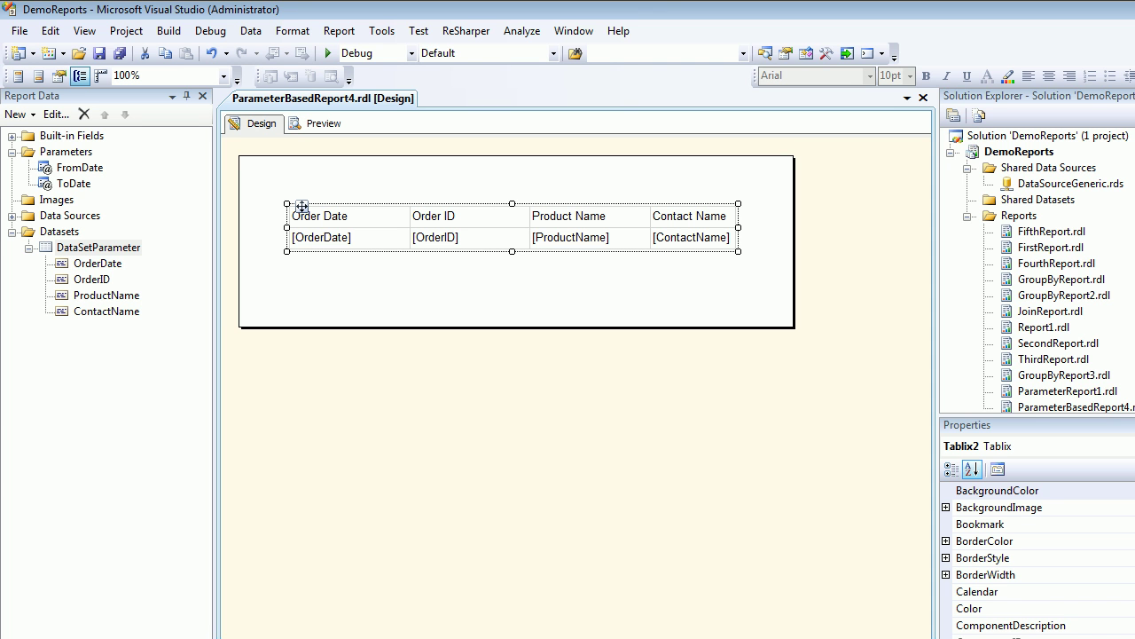